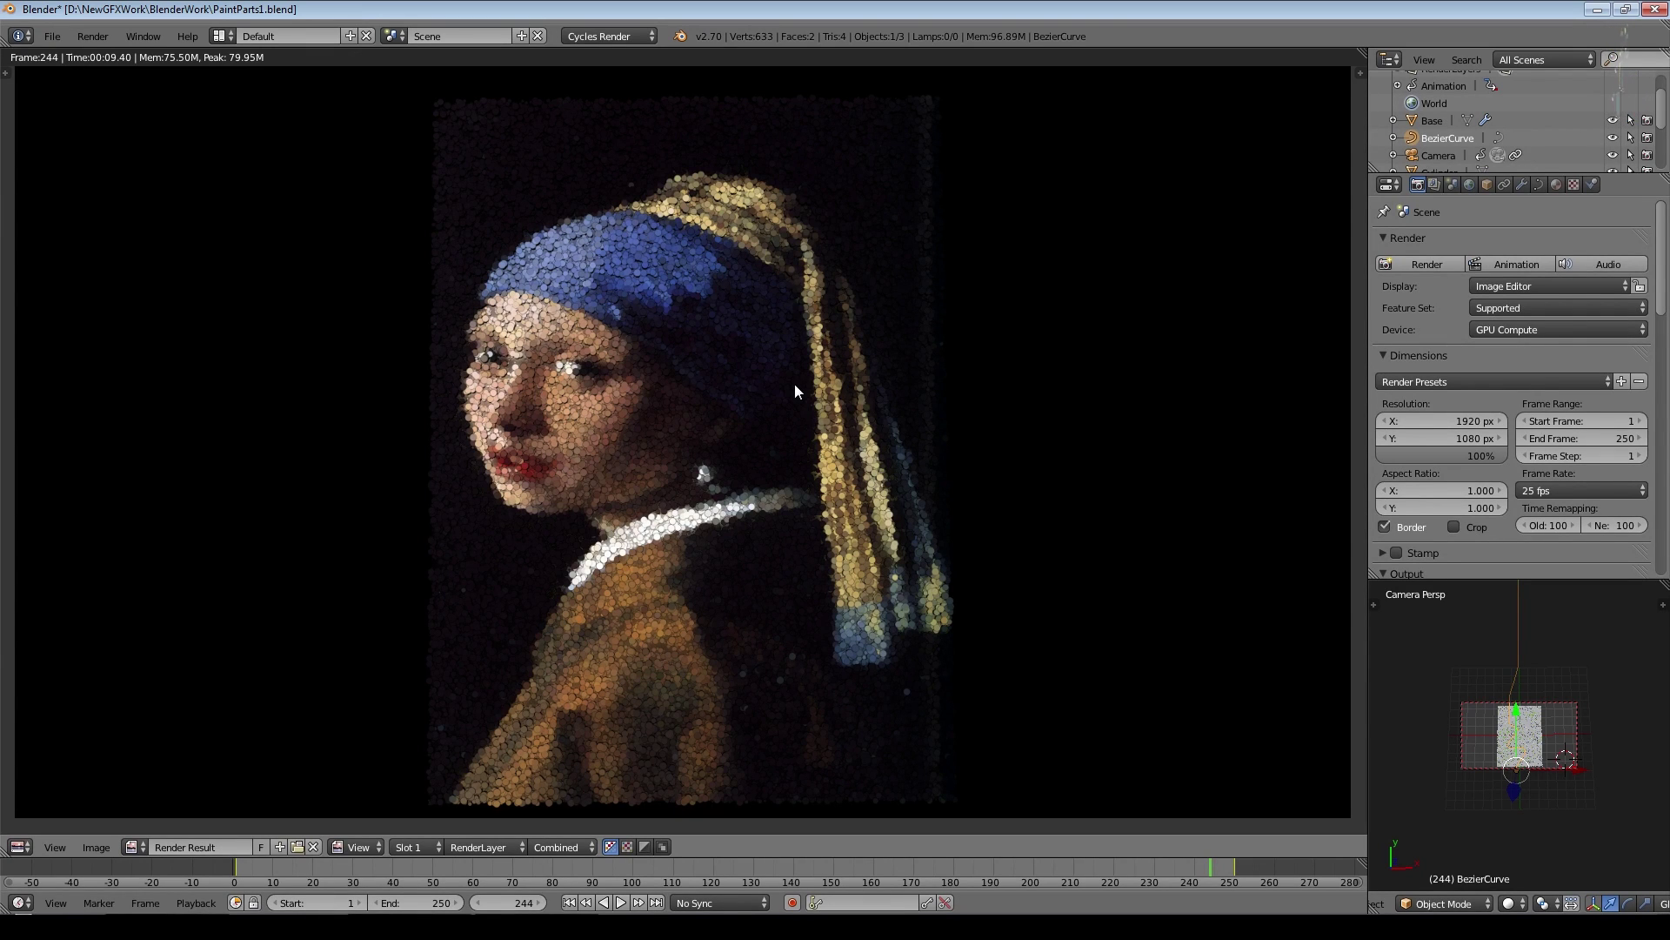
- Examine the disc texture of the rendered portrait up close around the face and earring, then close the render view
{"action": "scroll", "coordinate": [747, 379], "scroll_direction": "up", "scroll_amount": 4}
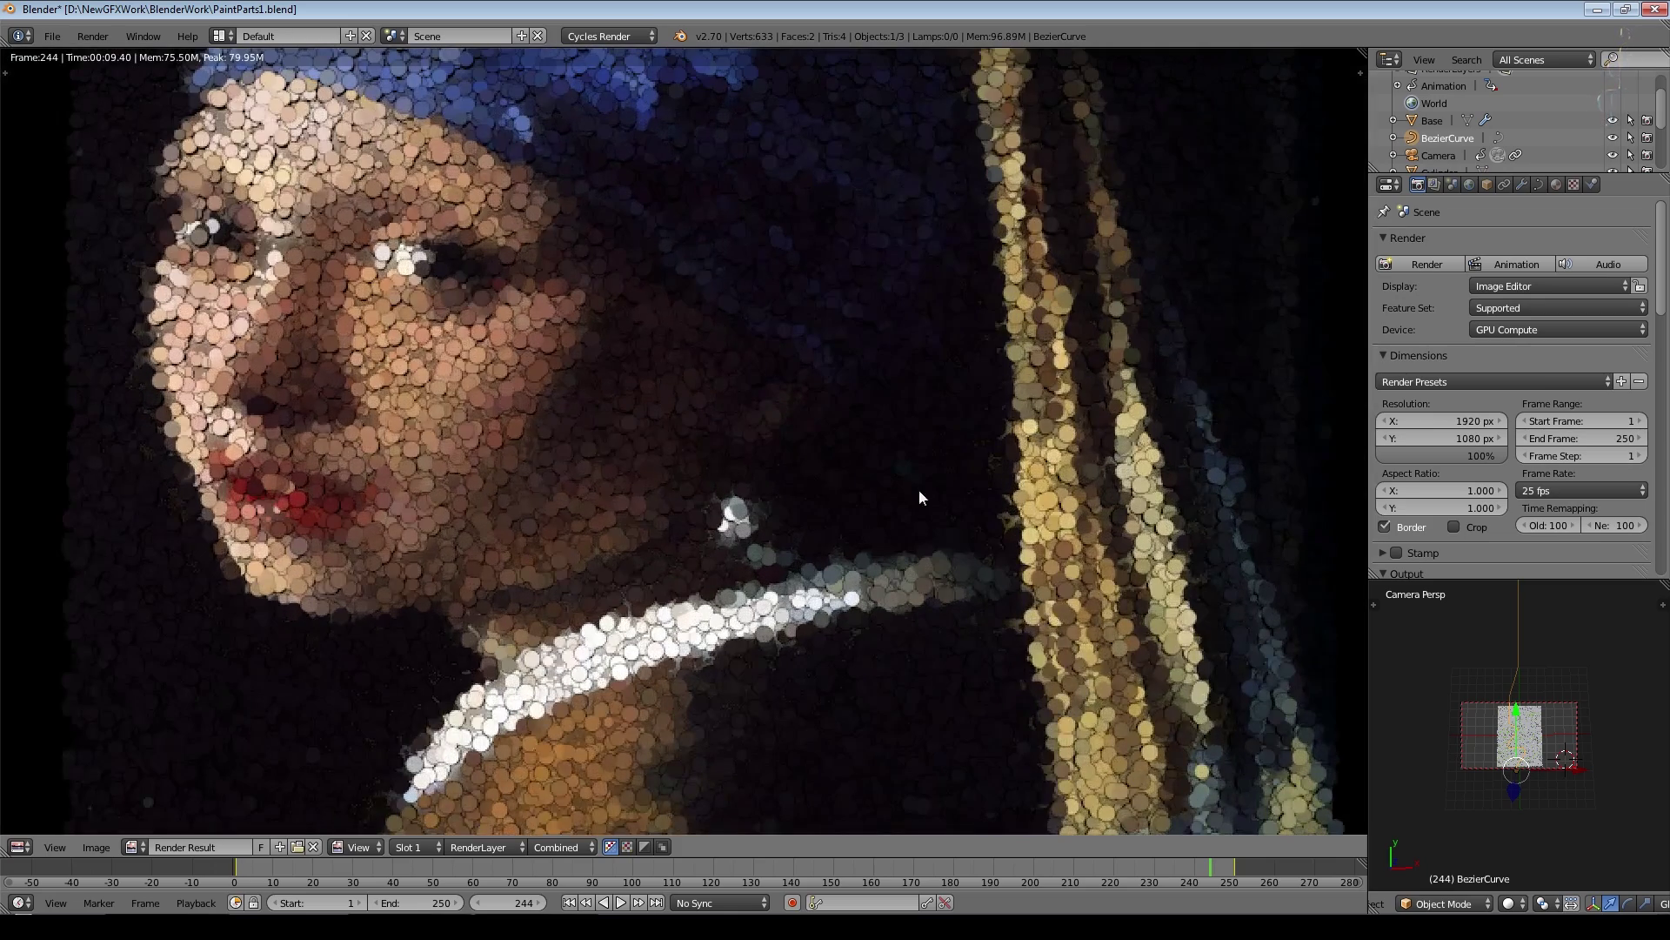
{"action": "scroll", "coordinate": [693, 369], "scroll_direction": "up", "scroll_amount": 3}
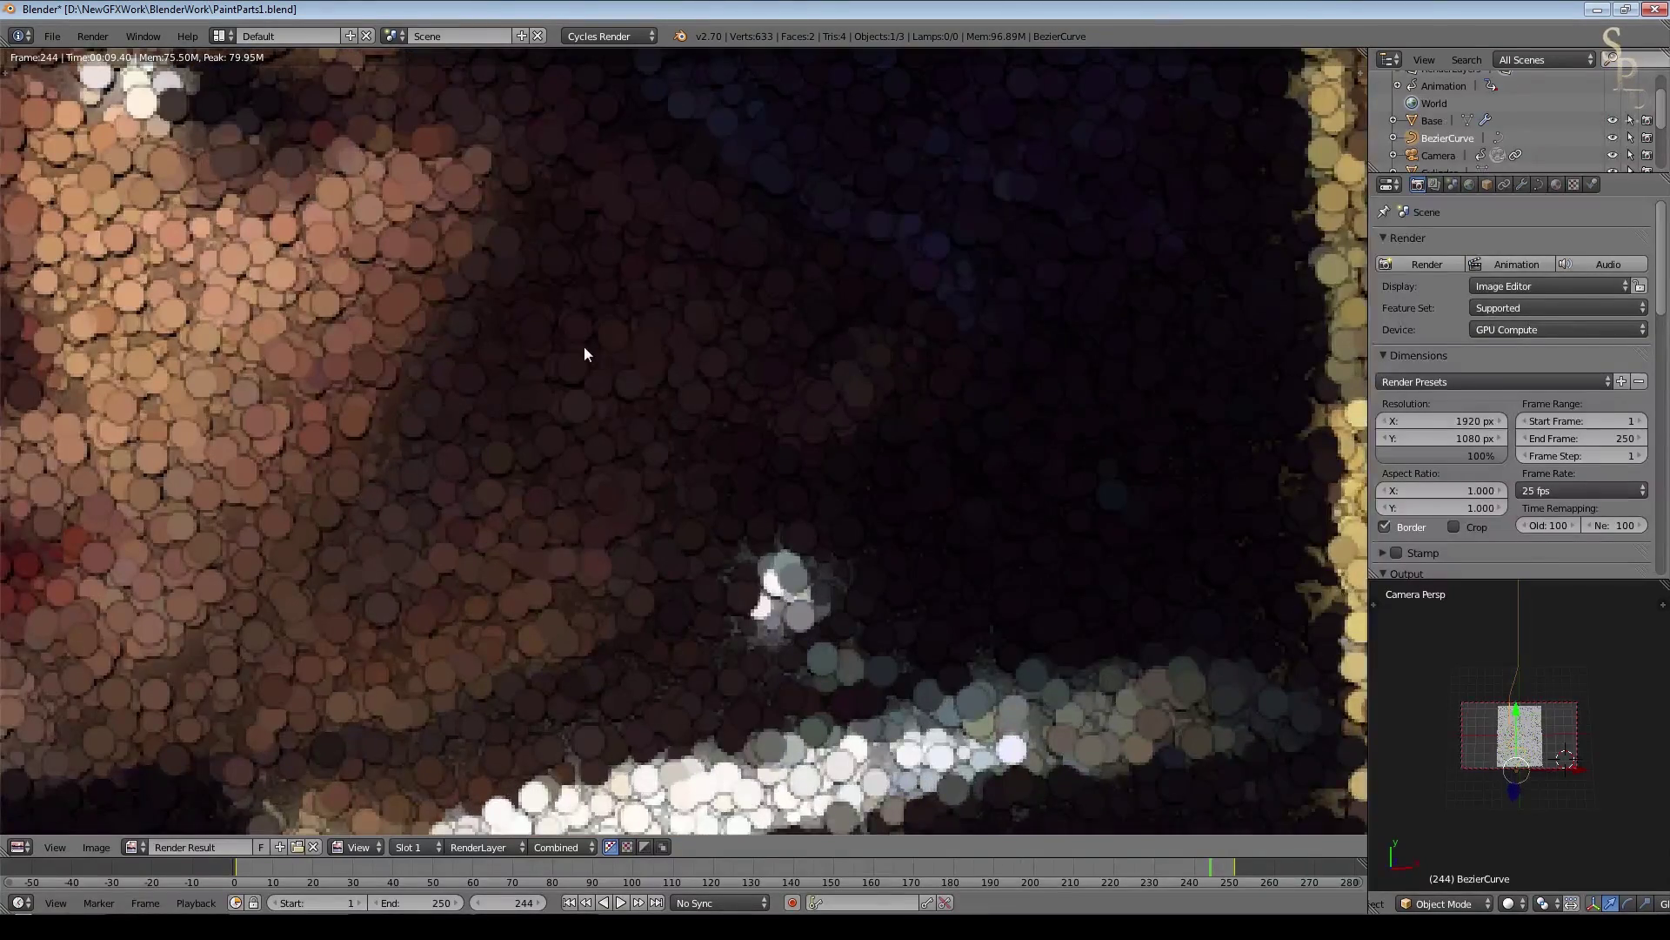
{"action": "middle_click_drag", "start_coordinate": [461, 291], "coordinate": [999, 487]}
{"action": "scroll", "coordinate": [998, 484], "scroll_direction": "up", "scroll_amount": 3}
{"action": "scroll", "coordinate": [624, 468], "scroll_direction": "down", "scroll_amount": 7}
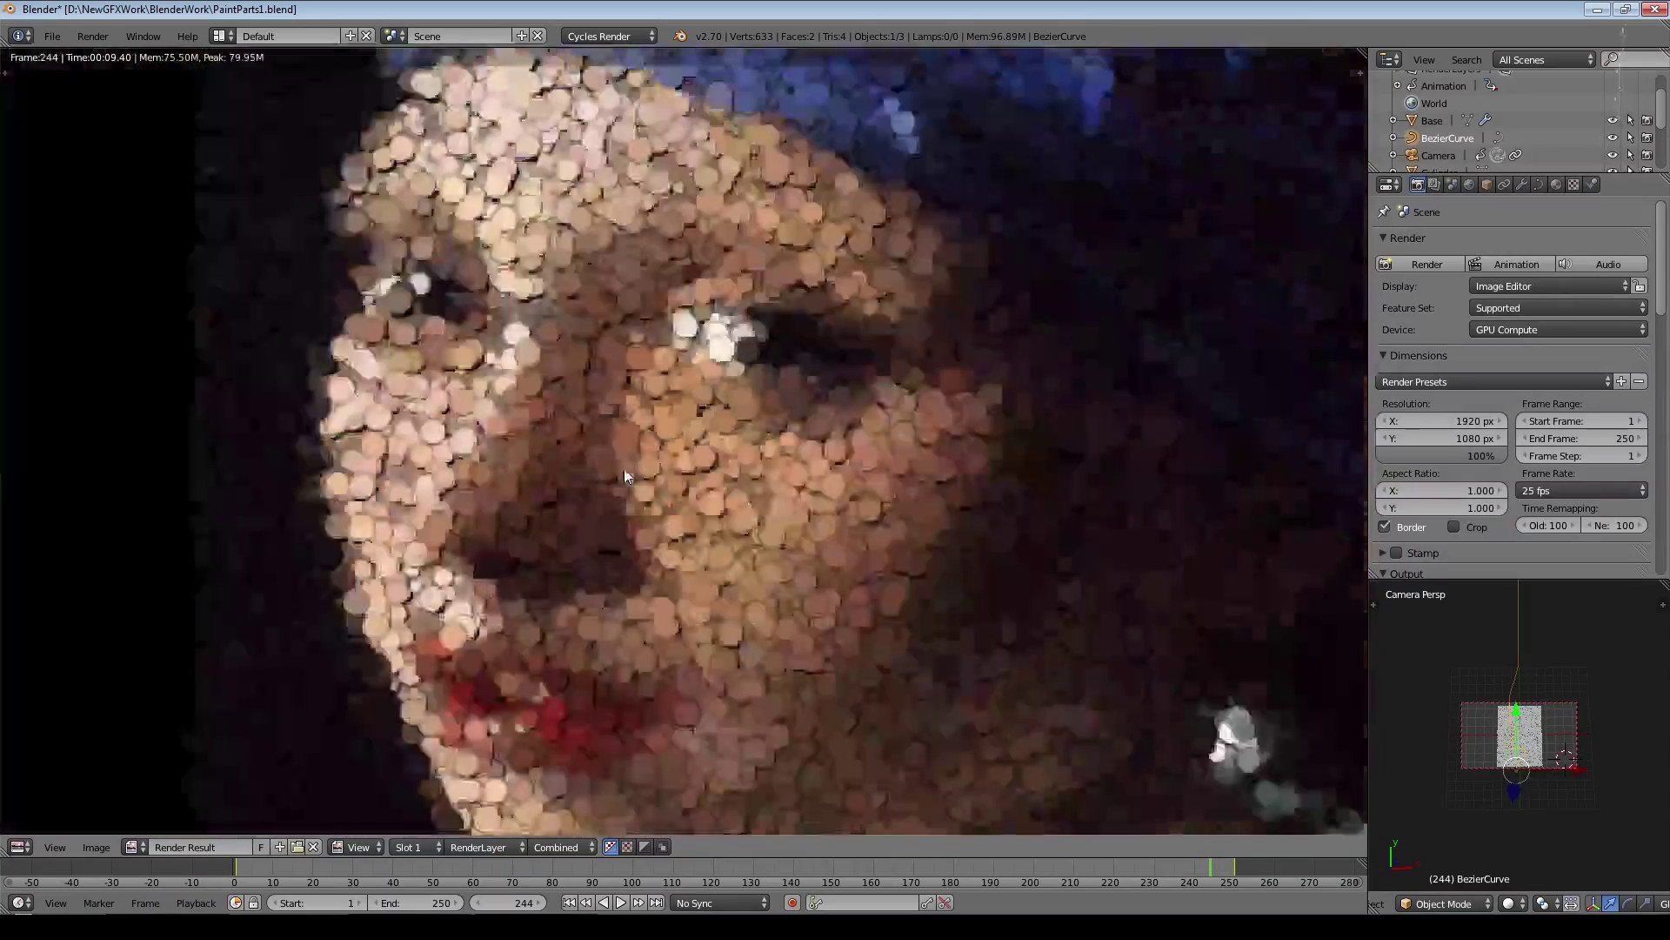
{"action": "middle_click_drag", "start_coordinate": [847, 524], "coordinate": [771, 471]}
{"action": "key", "text": "Escape"}
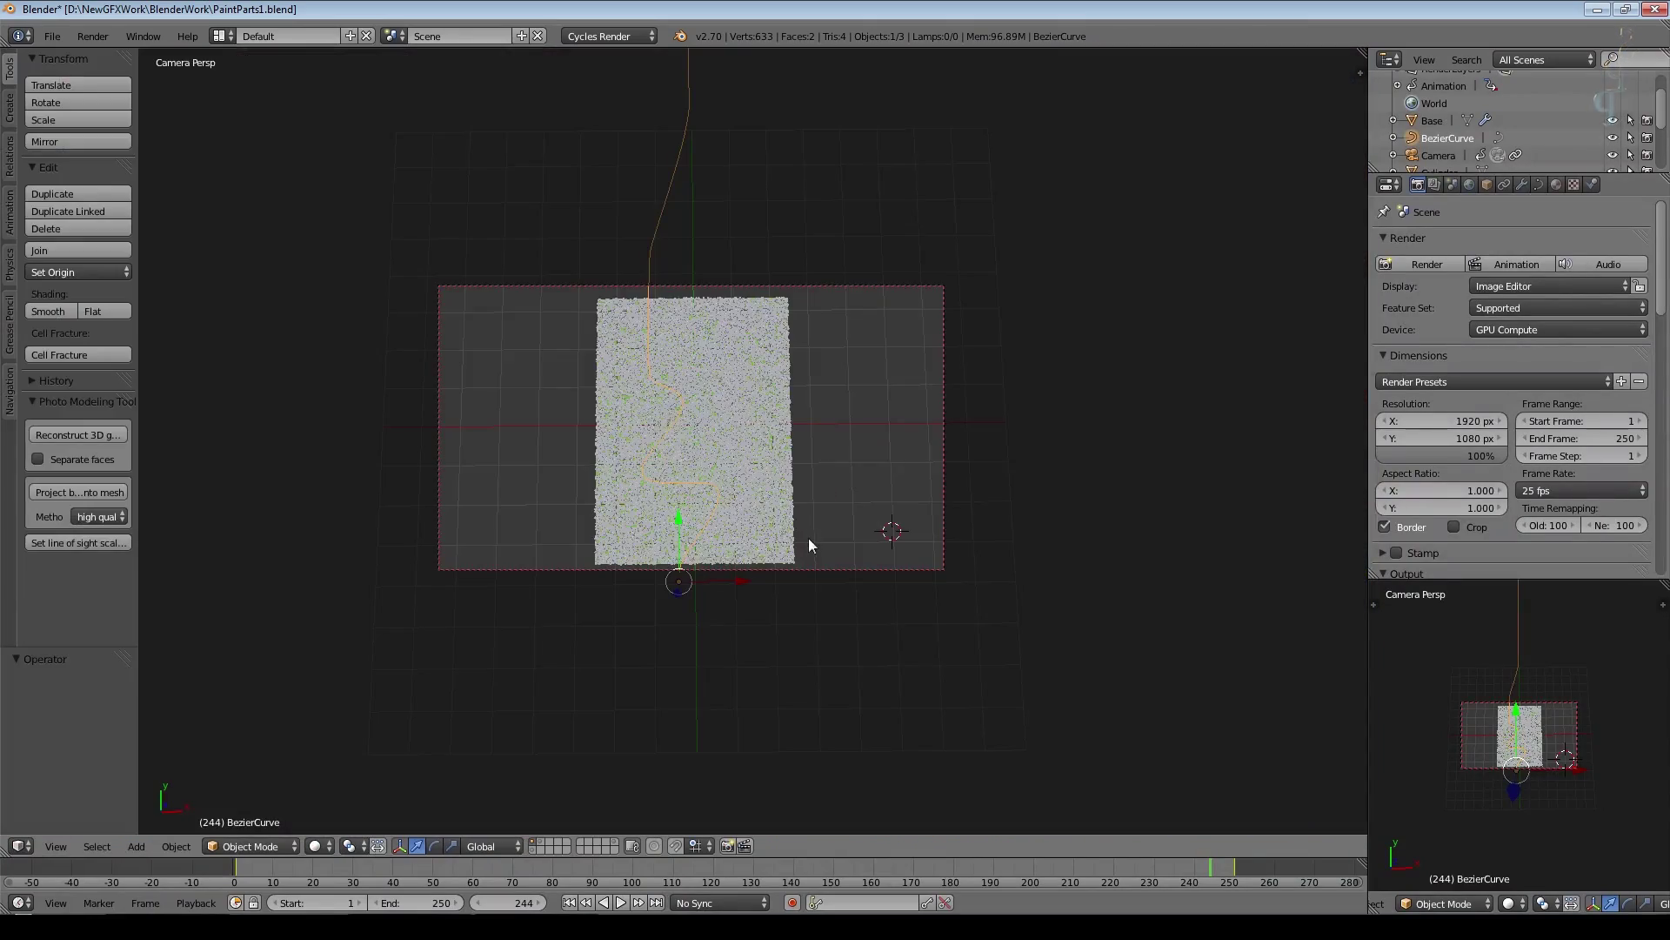
- Examine the scattered cylinders on the plane up close, switching the viewport to rendered shading to inspect their colours
{"action": "middle_click_drag", "start_coordinate": [808, 538], "coordinate": [788, 449]}
{"action": "scroll", "coordinate": [788, 449], "scroll_direction": "down", "scroll_amount": 3}
{"action": "right_click", "coordinate": [750, 572]}
{"action": "key", "text": "KP_Decimal"}
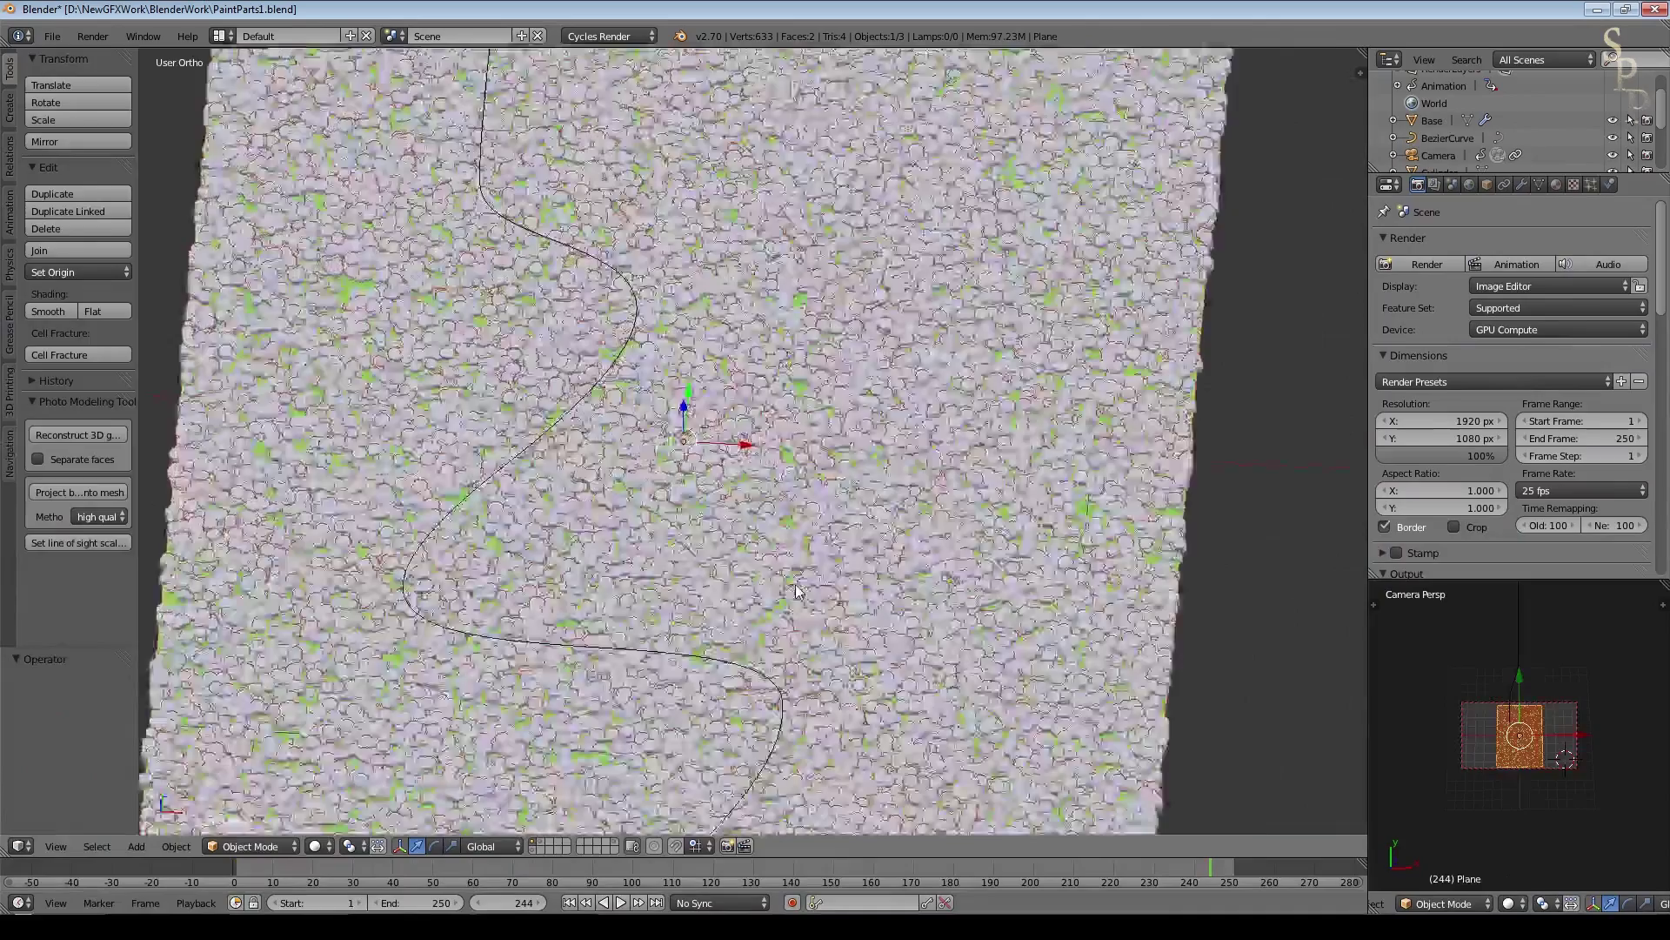
{"action": "scroll", "coordinate": [795, 587], "scroll_direction": "up", "scroll_amount": 6}
{"action": "scroll", "coordinate": [663, 474], "scroll_direction": "up", "scroll_amount": 4}
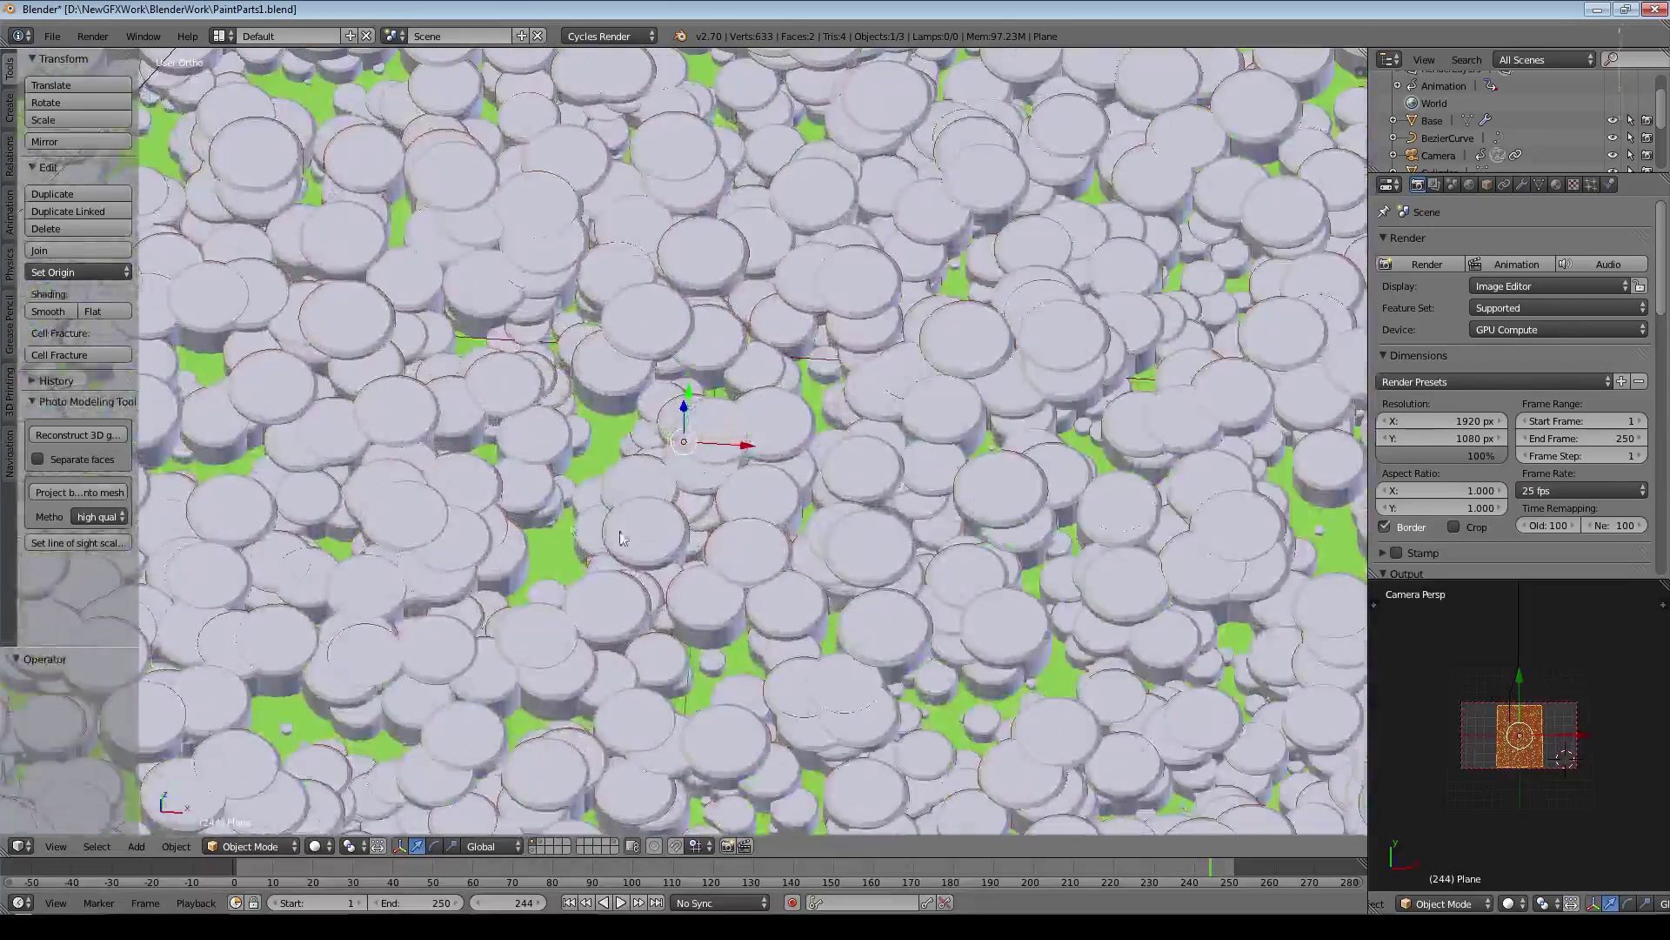
{"action": "left_click", "coordinate": [318, 845]}
{"action": "left_click", "coordinate": [356, 733]}
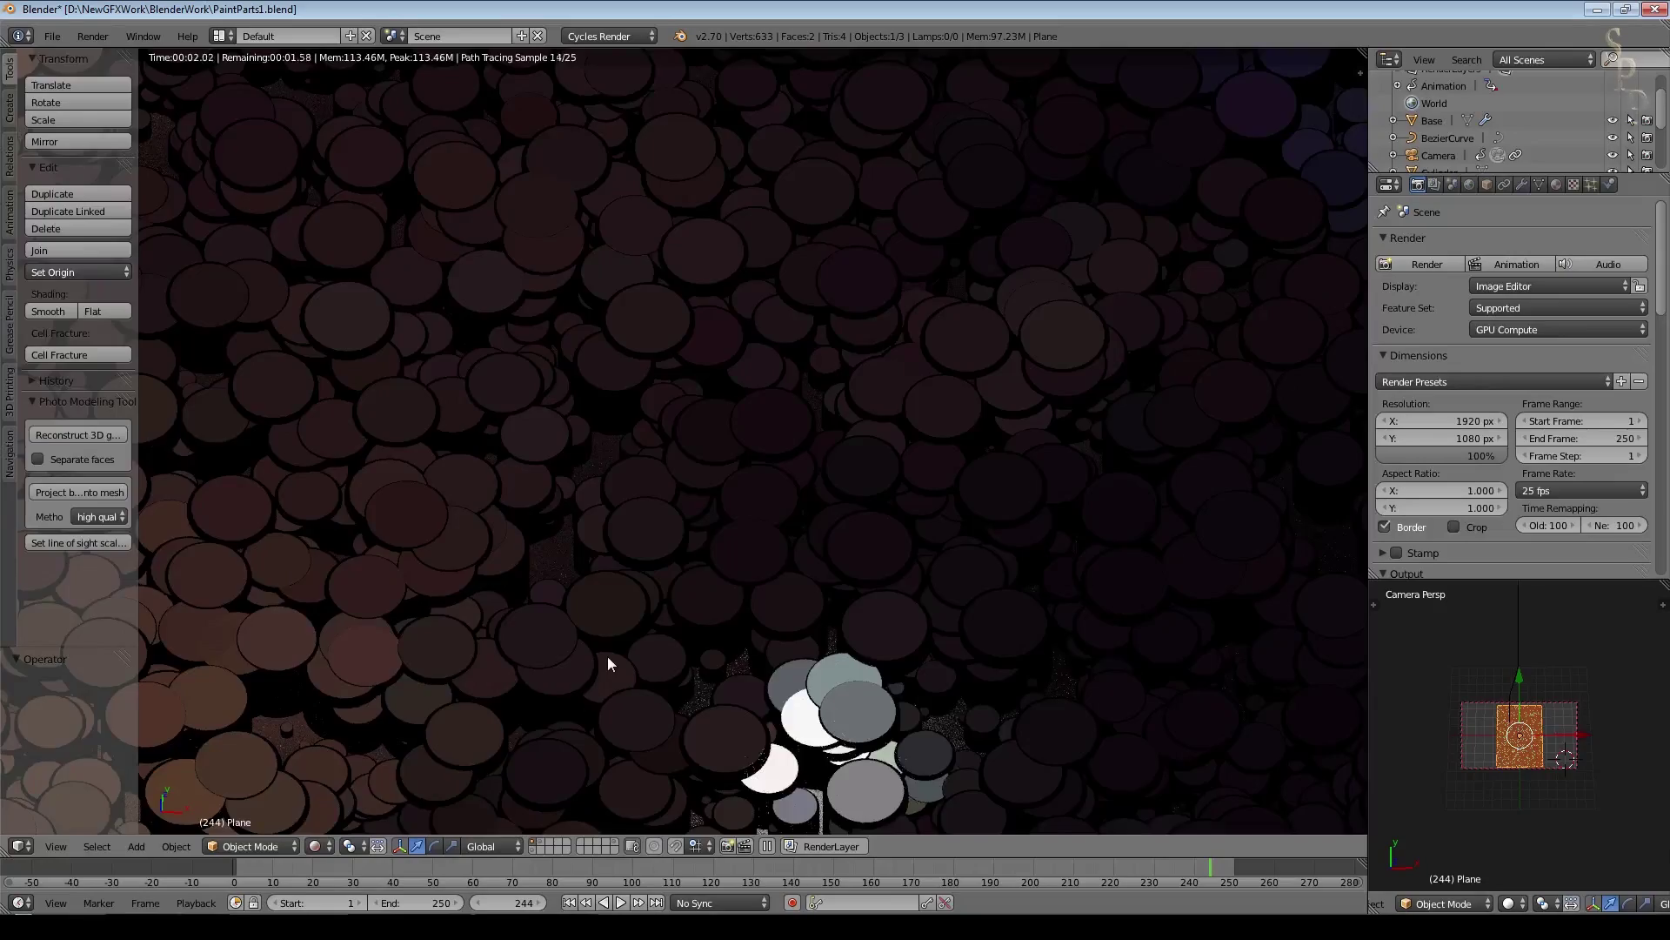
{"action": "scroll", "coordinate": [608, 656], "scroll_direction": "up", "scroll_amount": 2}
{"action": "scroll", "coordinate": [607, 656], "scroll_direction": "down", "scroll_amount": 11}
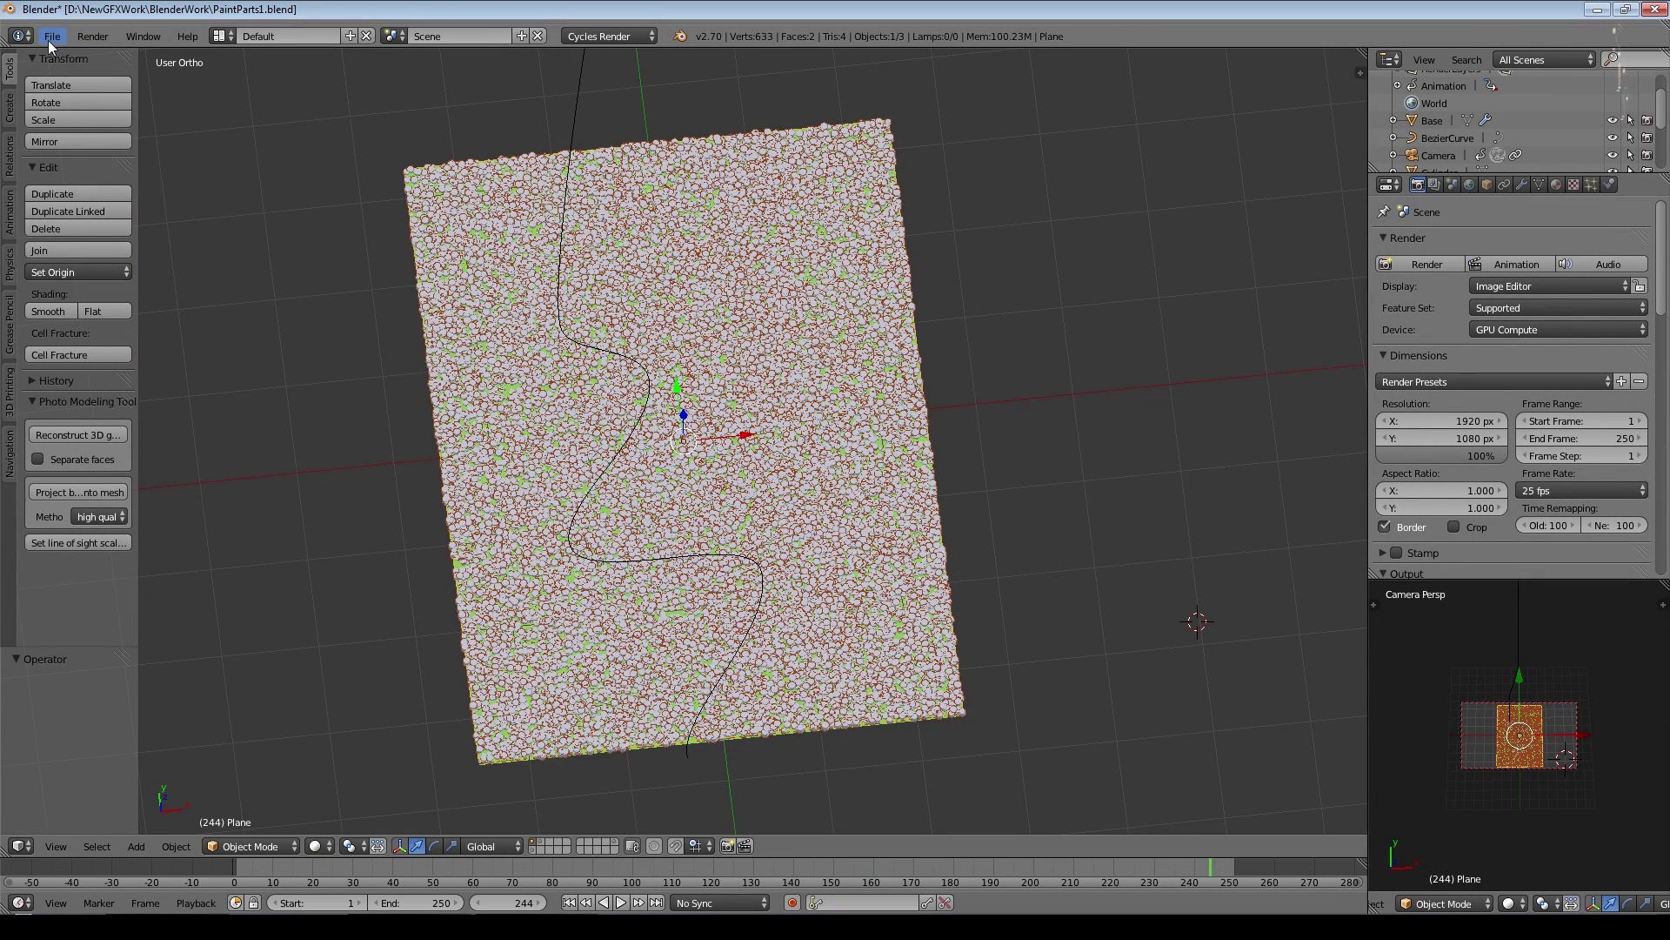
- Start a new file and add a circle mesh at the 3D cursor
{"action": "left_click", "coordinate": [49, 40]}
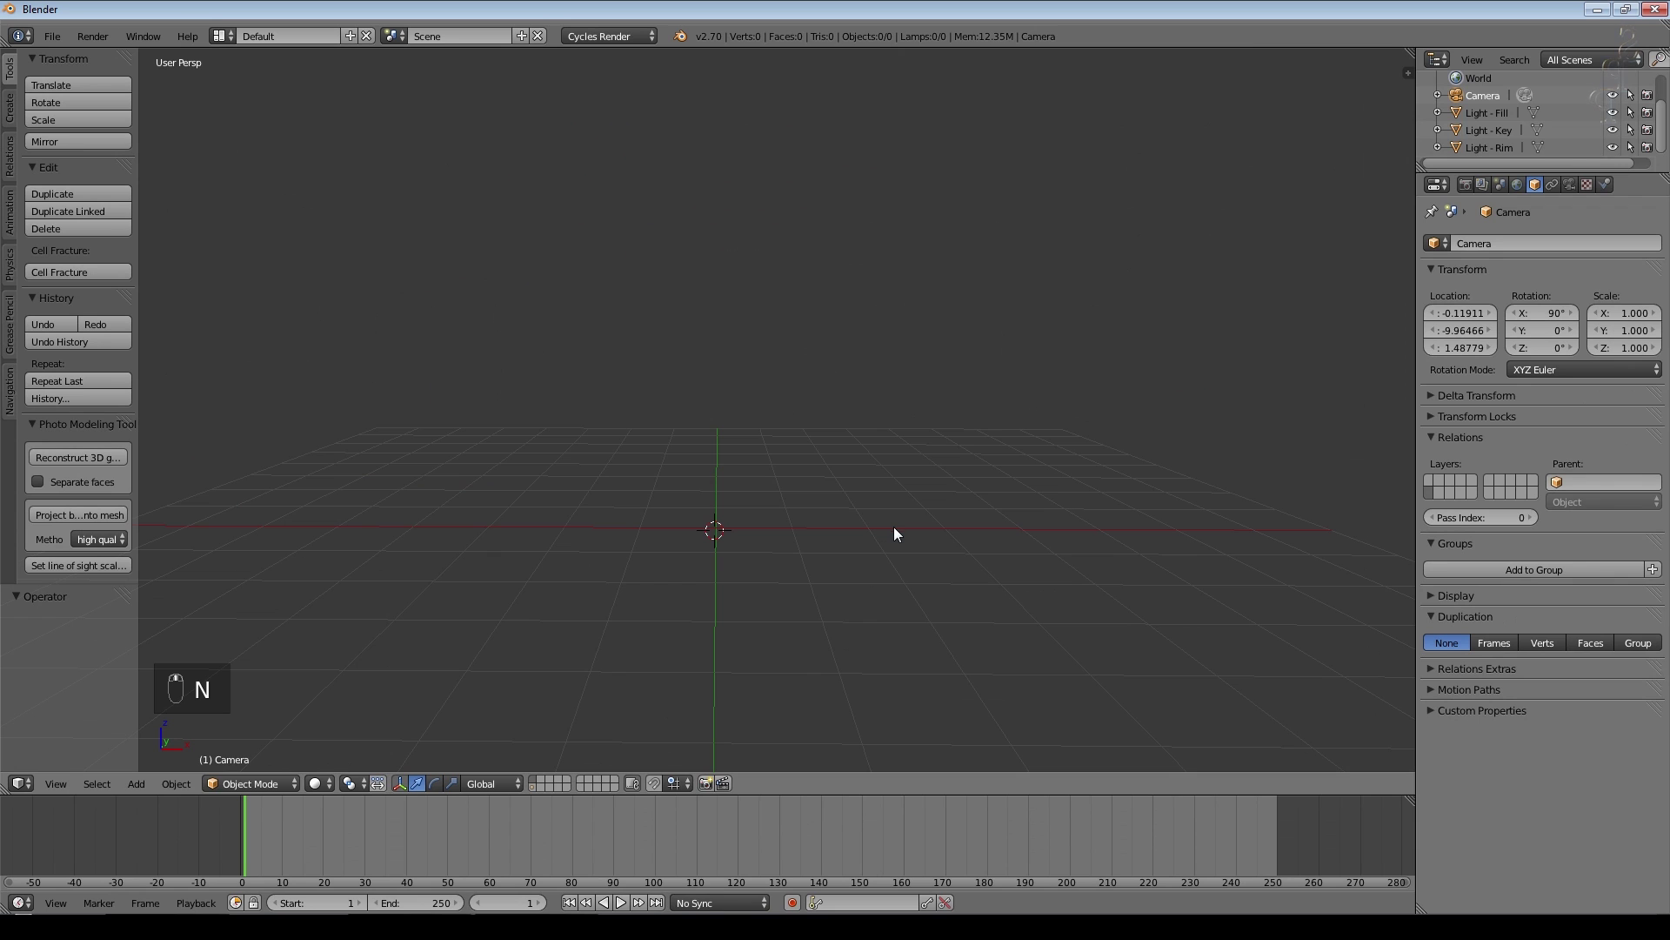
{"action": "key", "text": "shift+a"}
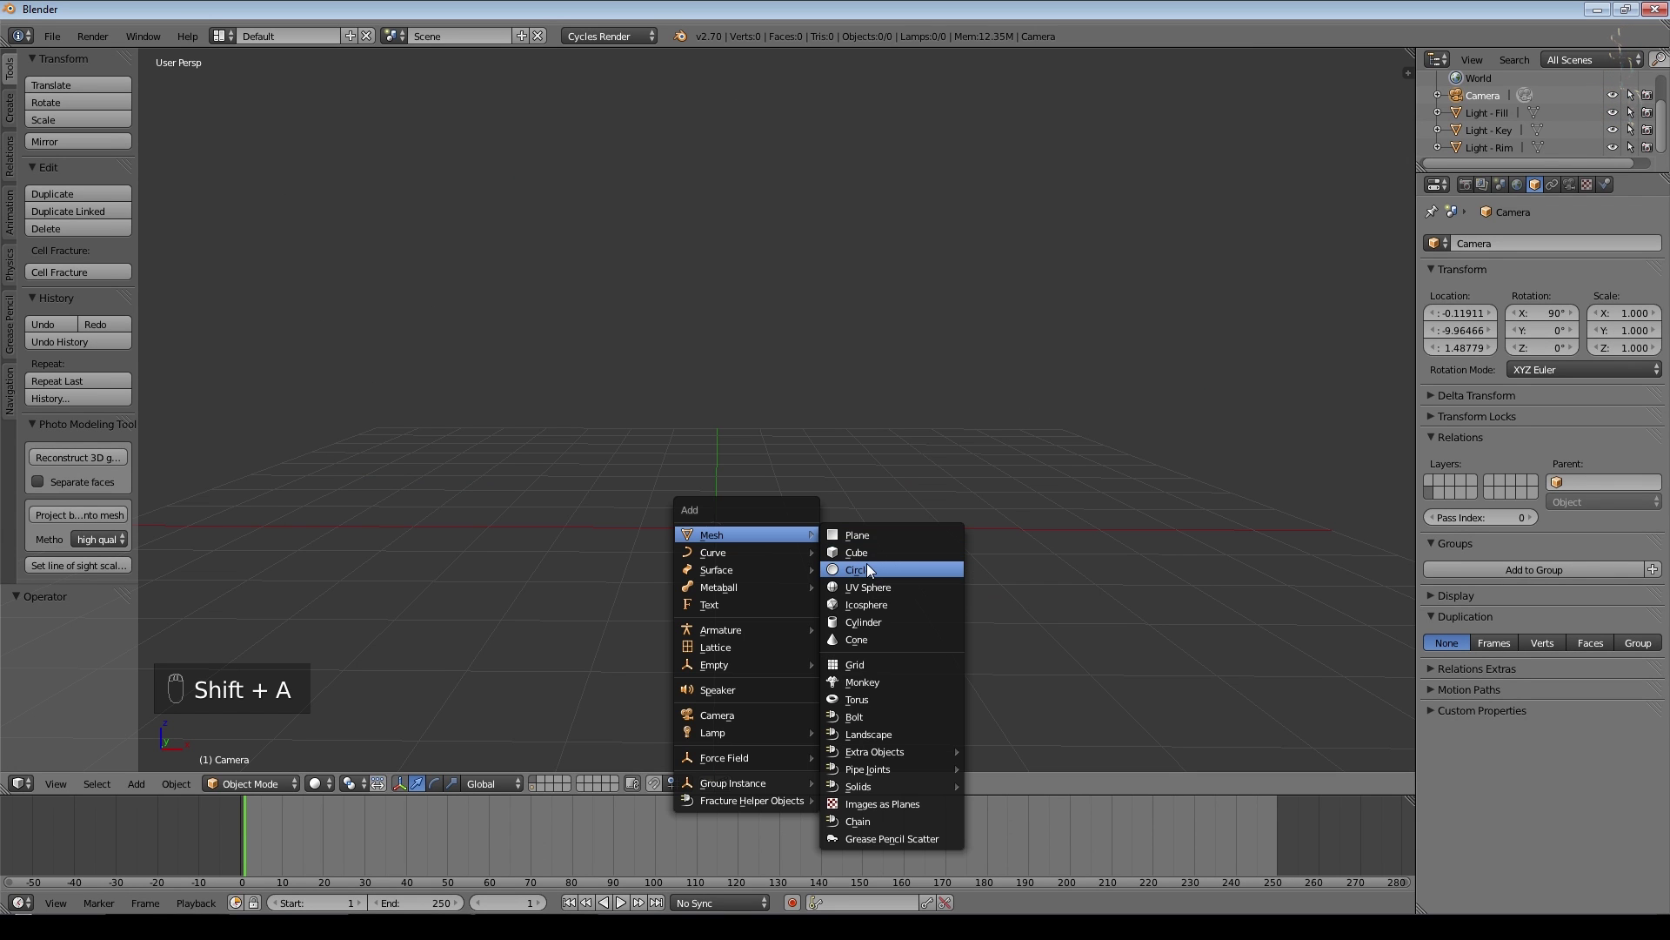
{"action": "left_click", "coordinate": [863, 568]}
- Extrude the circle's edge upward about 0.114 units and scale the new rim slightly outward
{"action": "key", "text": "Tab"}
{"action": "key", "text": "e"}
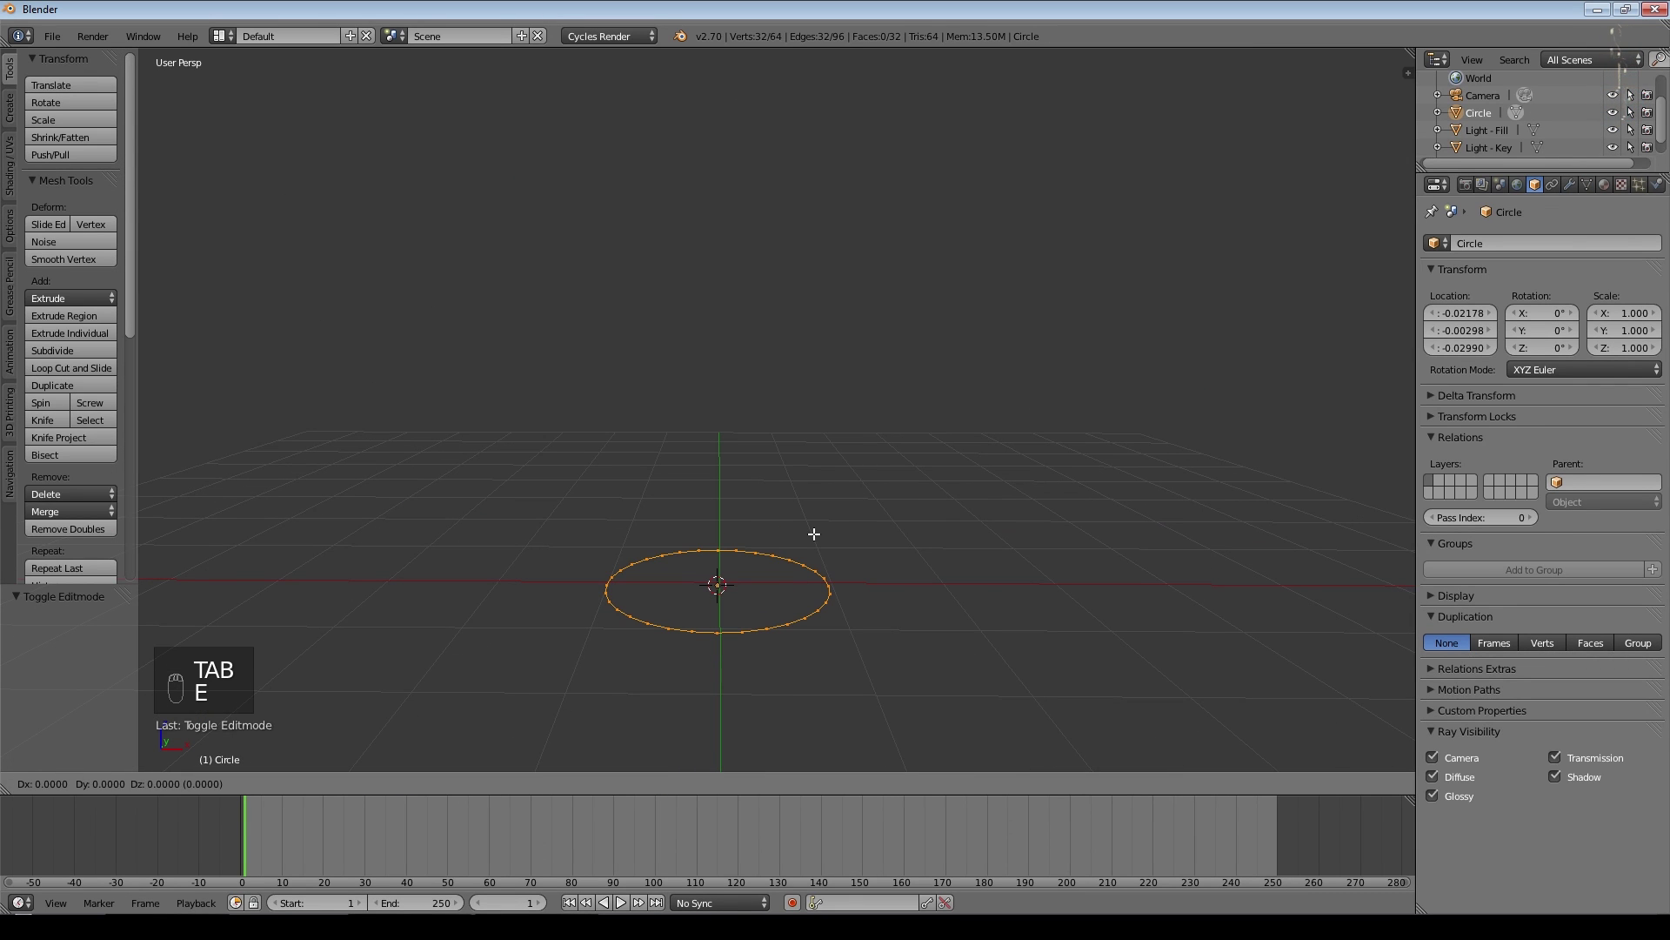
{"action": "left_click", "coordinate": [871, 551]}
{"action": "key", "text": "s"}
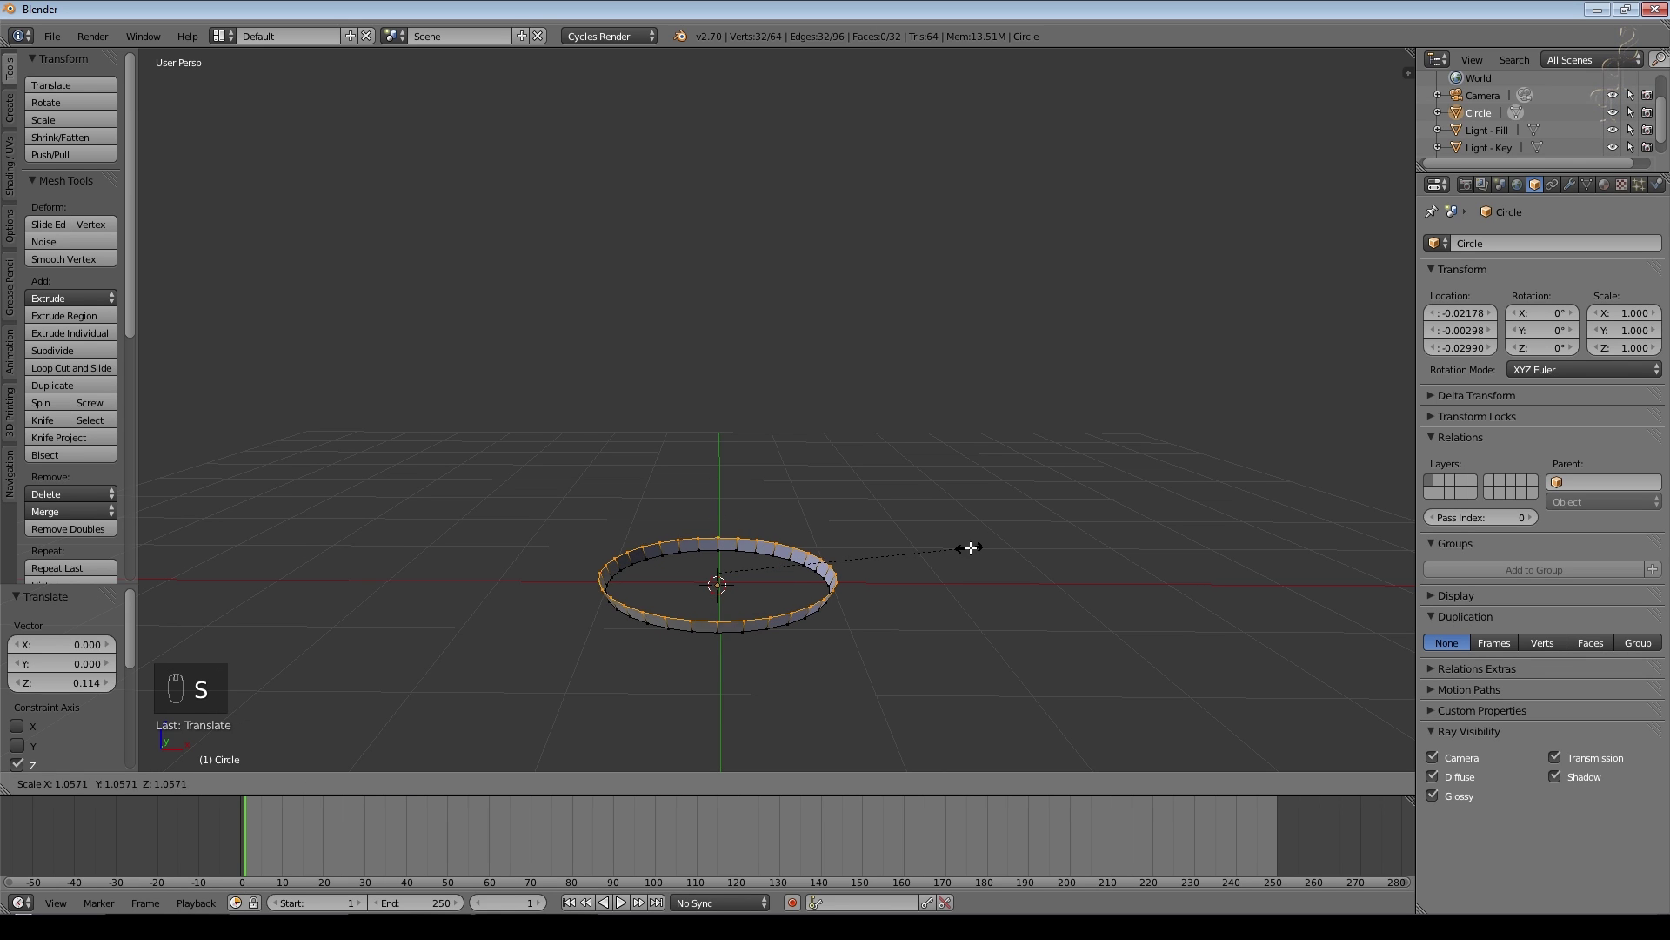
{"action": "left_click", "coordinate": [975, 547]}
- Extrude the rim again and raise it about 3.53 units to form the cylinder wall
{"action": "key", "text": "e"}
{"action": "left_click", "coordinate": [907, 532]}
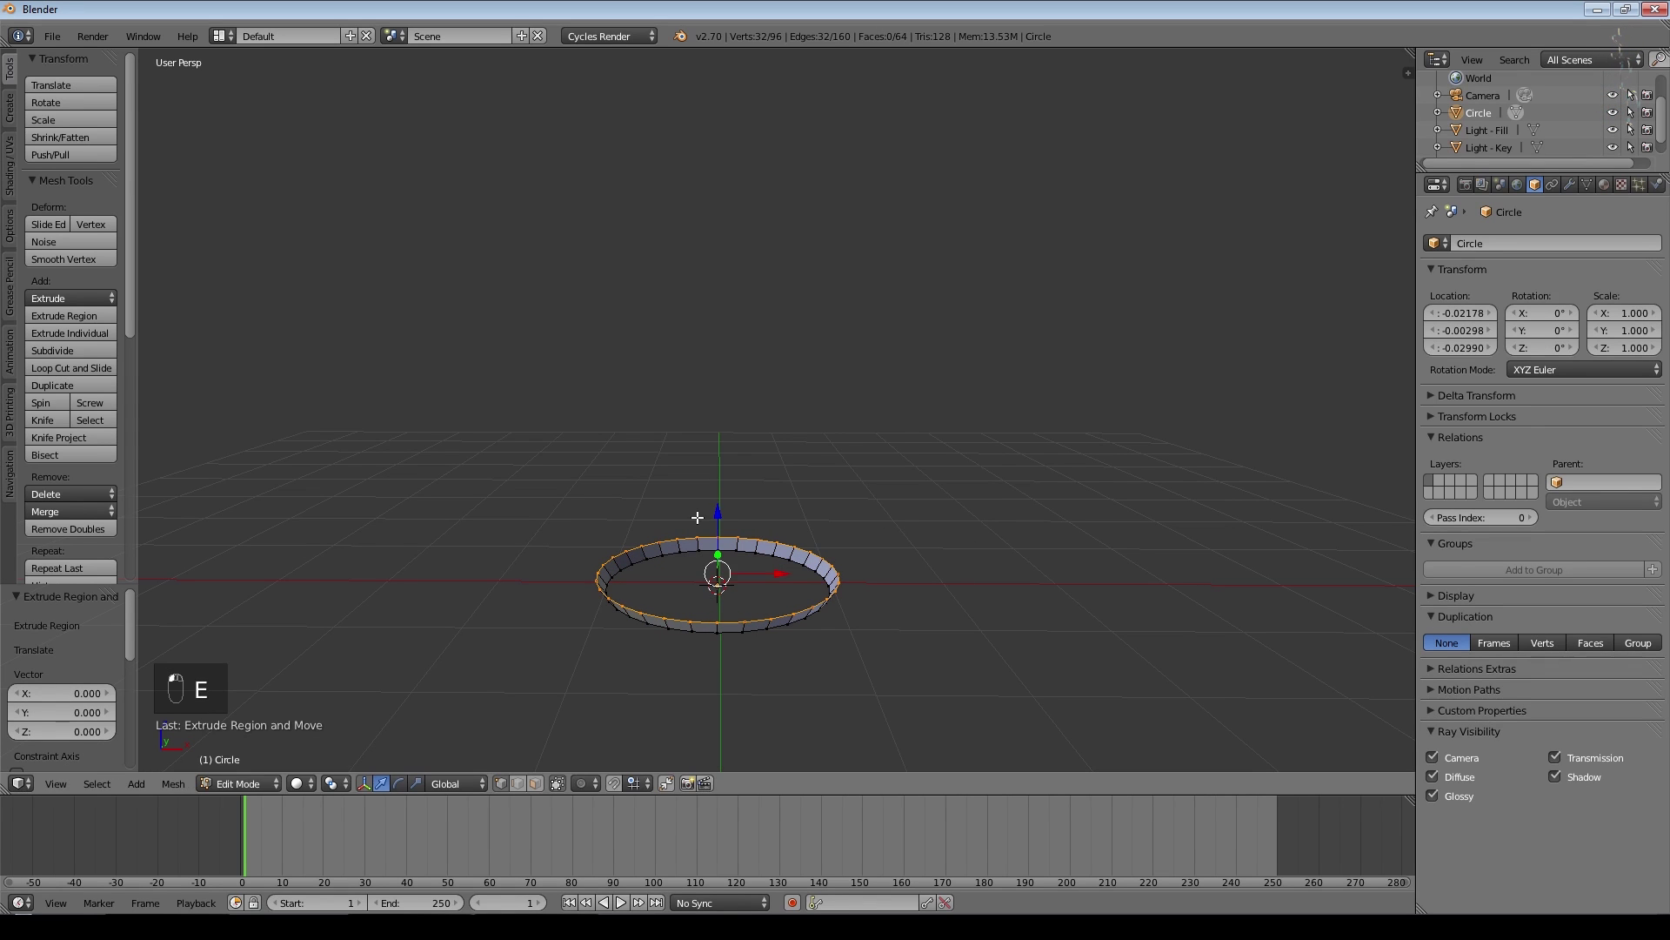
{"action": "left_click_drag", "start_coordinate": [720, 513], "coordinate": [709, 107]}
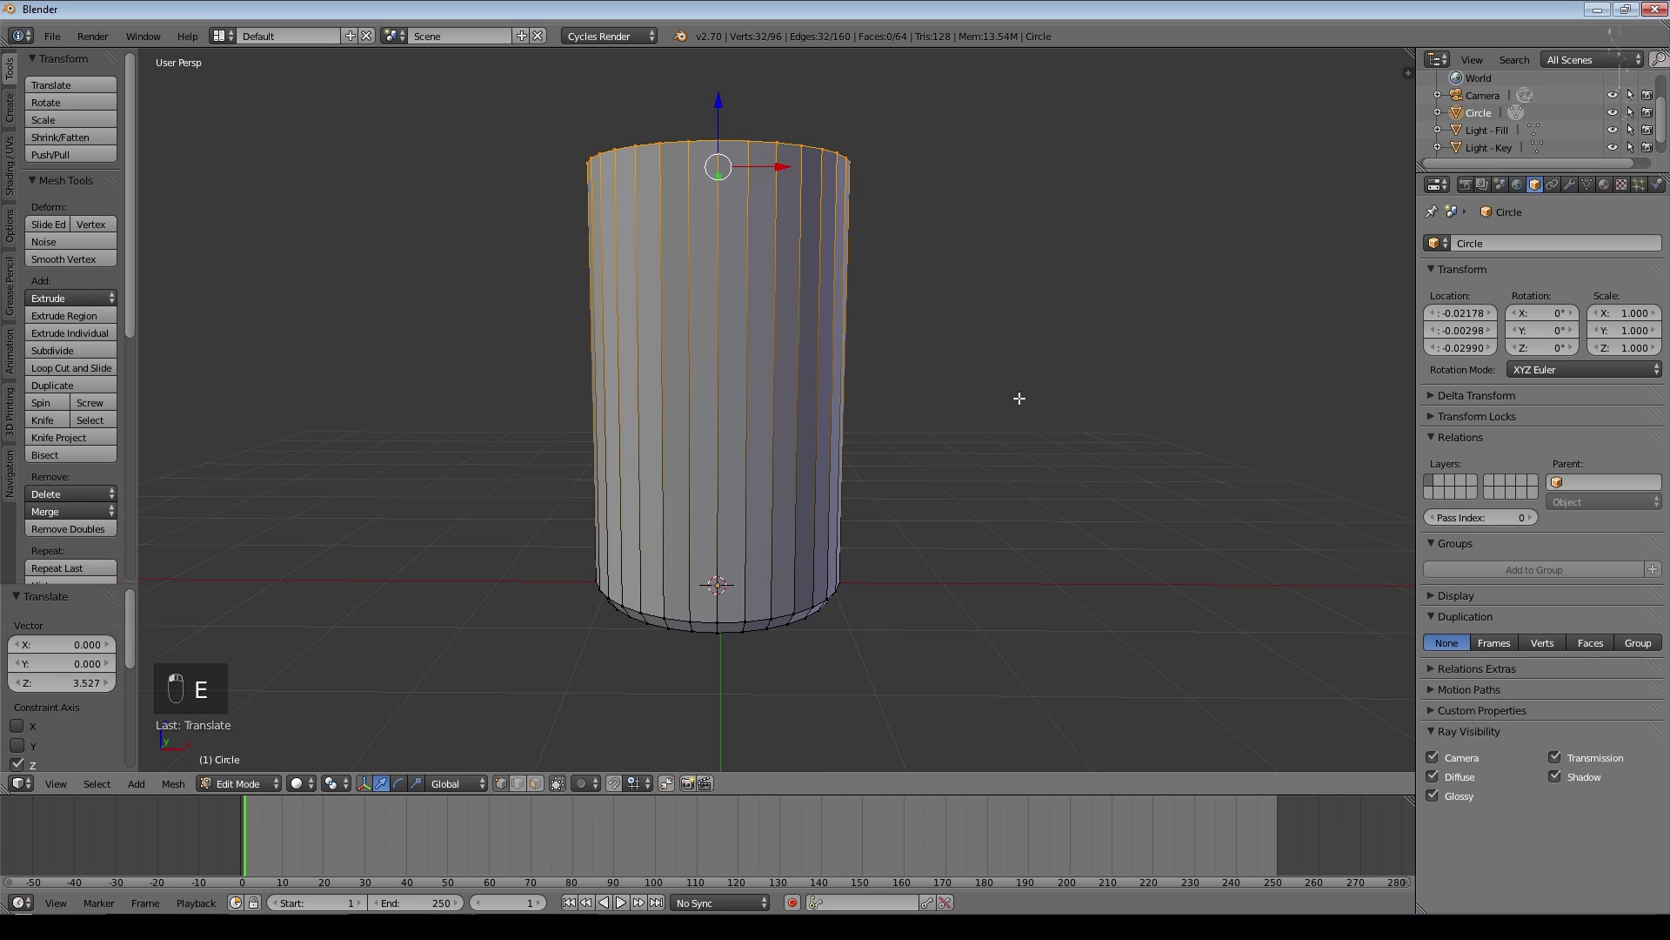
- Extrude the cylinder's top edge up about 0.167 units and scale it inward to form a bevelled rim
{"action": "middle_click_drag", "start_coordinate": [1020, 397], "coordinate": [1021, 422]}
{"action": "key", "text": "e"}
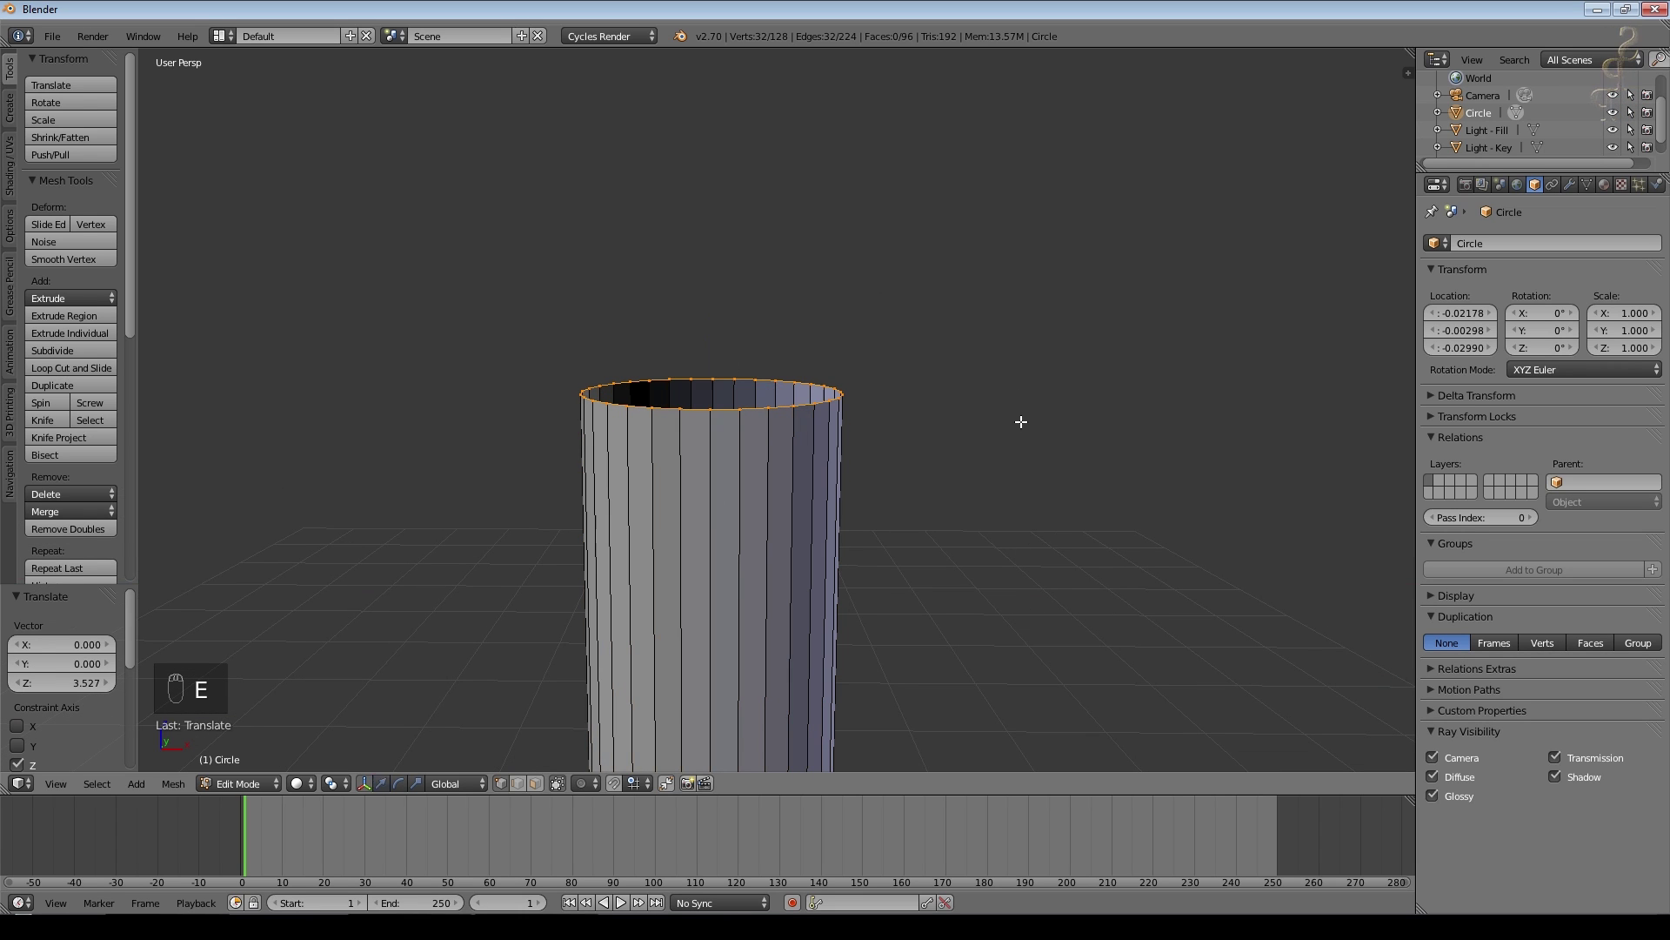
{"action": "right_click", "coordinate": [1022, 422]}
{"action": "key", "text": "s"}
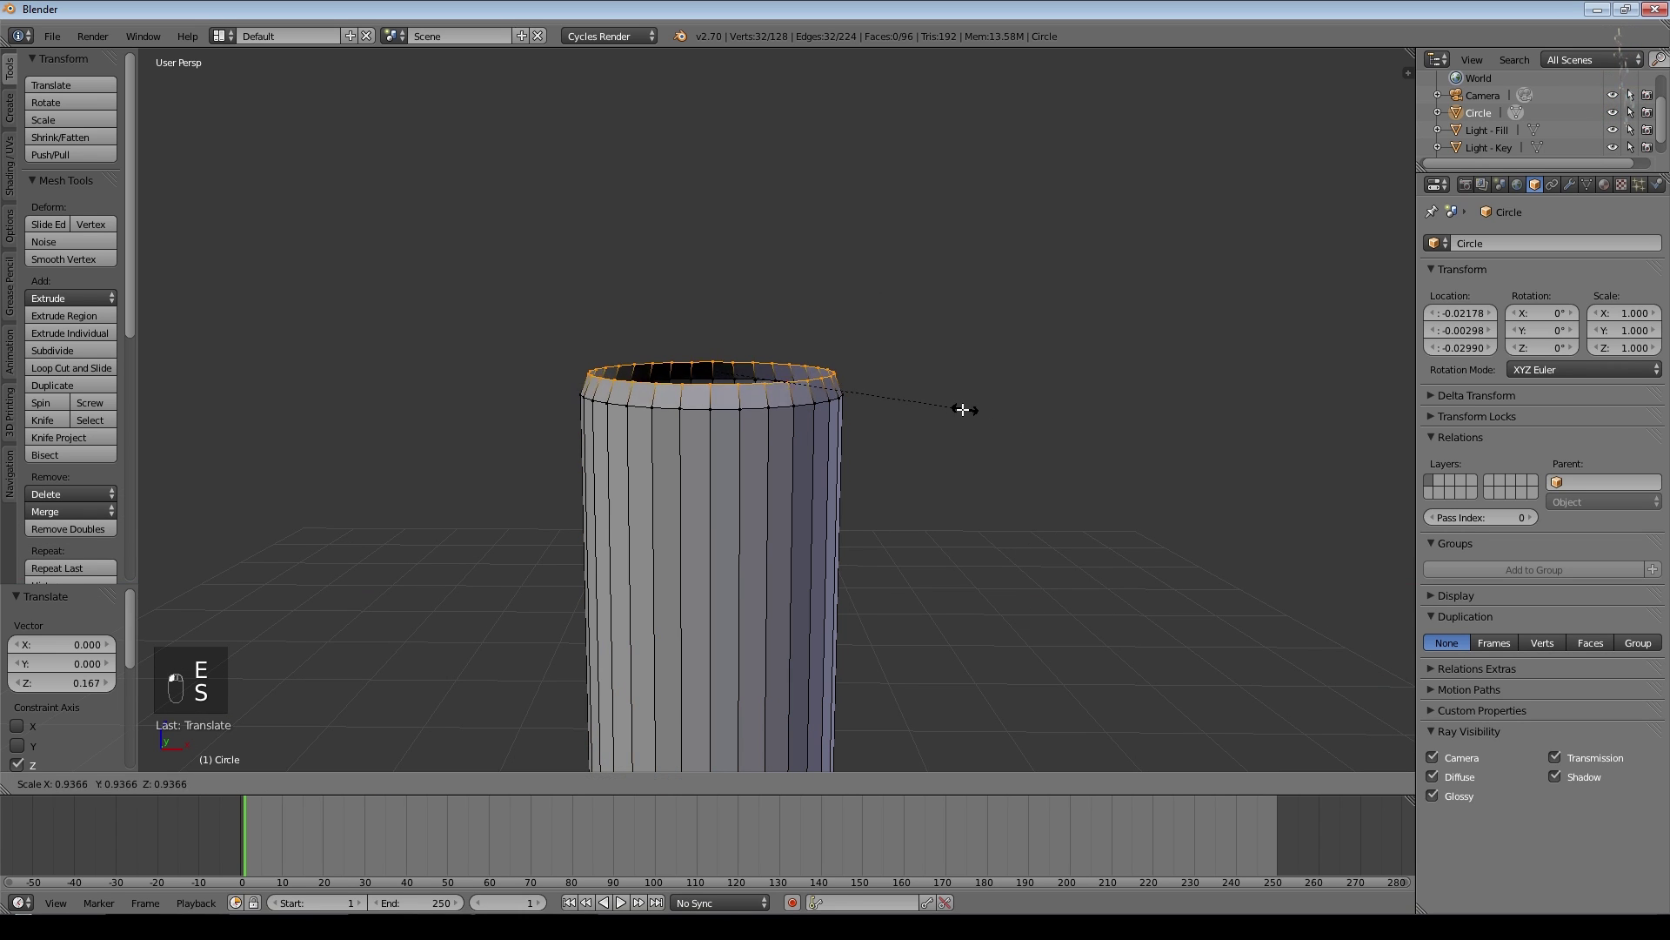
{"action": "left_click", "coordinate": [949, 411]}
- Cap the cylinder's open top and bottom edge loops with faces
{"action": "key", "text": "f"}
{"action": "middle_click_drag", "start_coordinate": [962, 502], "coordinate": [911, 530]}
{"action": "right_click", "coordinate": [848, 392], "text": "alt"}
{"action": "key", "text": "f"}
{"action": "key", "text": "Tab"}
{"action": "key", "text": "Tab"}
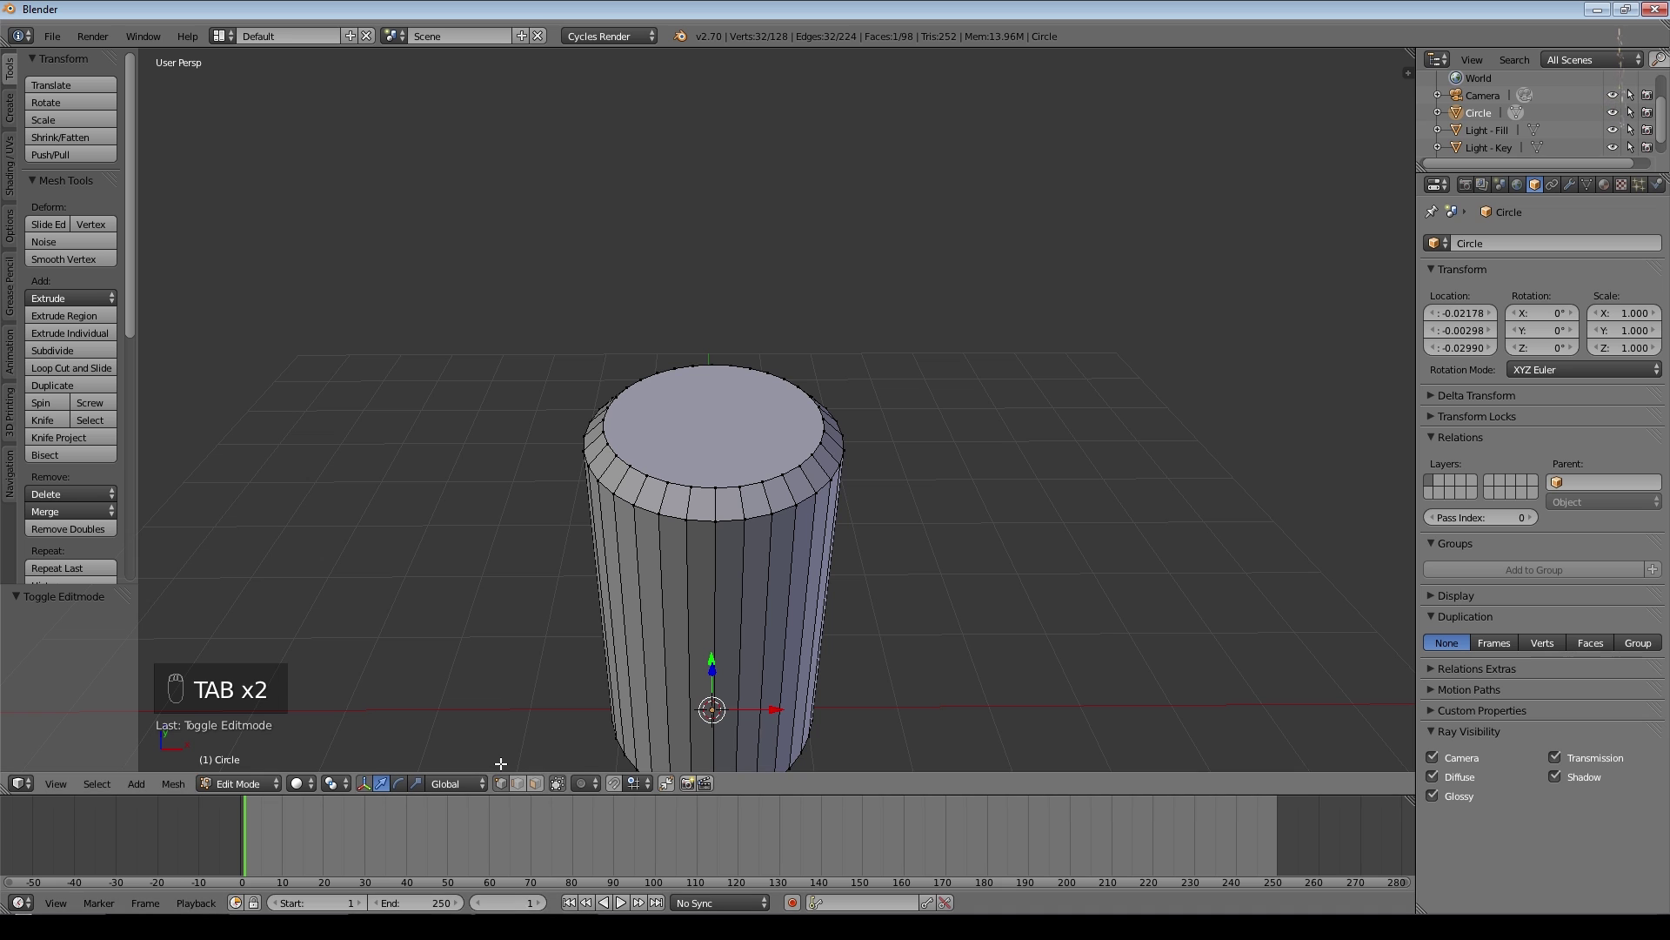
- Select the top and bottom cap faces and UV-map them with Project From View from the top orthographic view
{"action": "left_click", "coordinate": [534, 784]}
{"action": "right_click", "coordinate": [694, 449]}
{"action": "middle_click_drag", "start_coordinate": [1023, 684], "coordinate": [1032, 479]}
{"action": "right_click", "coordinate": [776, 625], "text": "shift"}
{"action": "key", "text": "KP_7"}
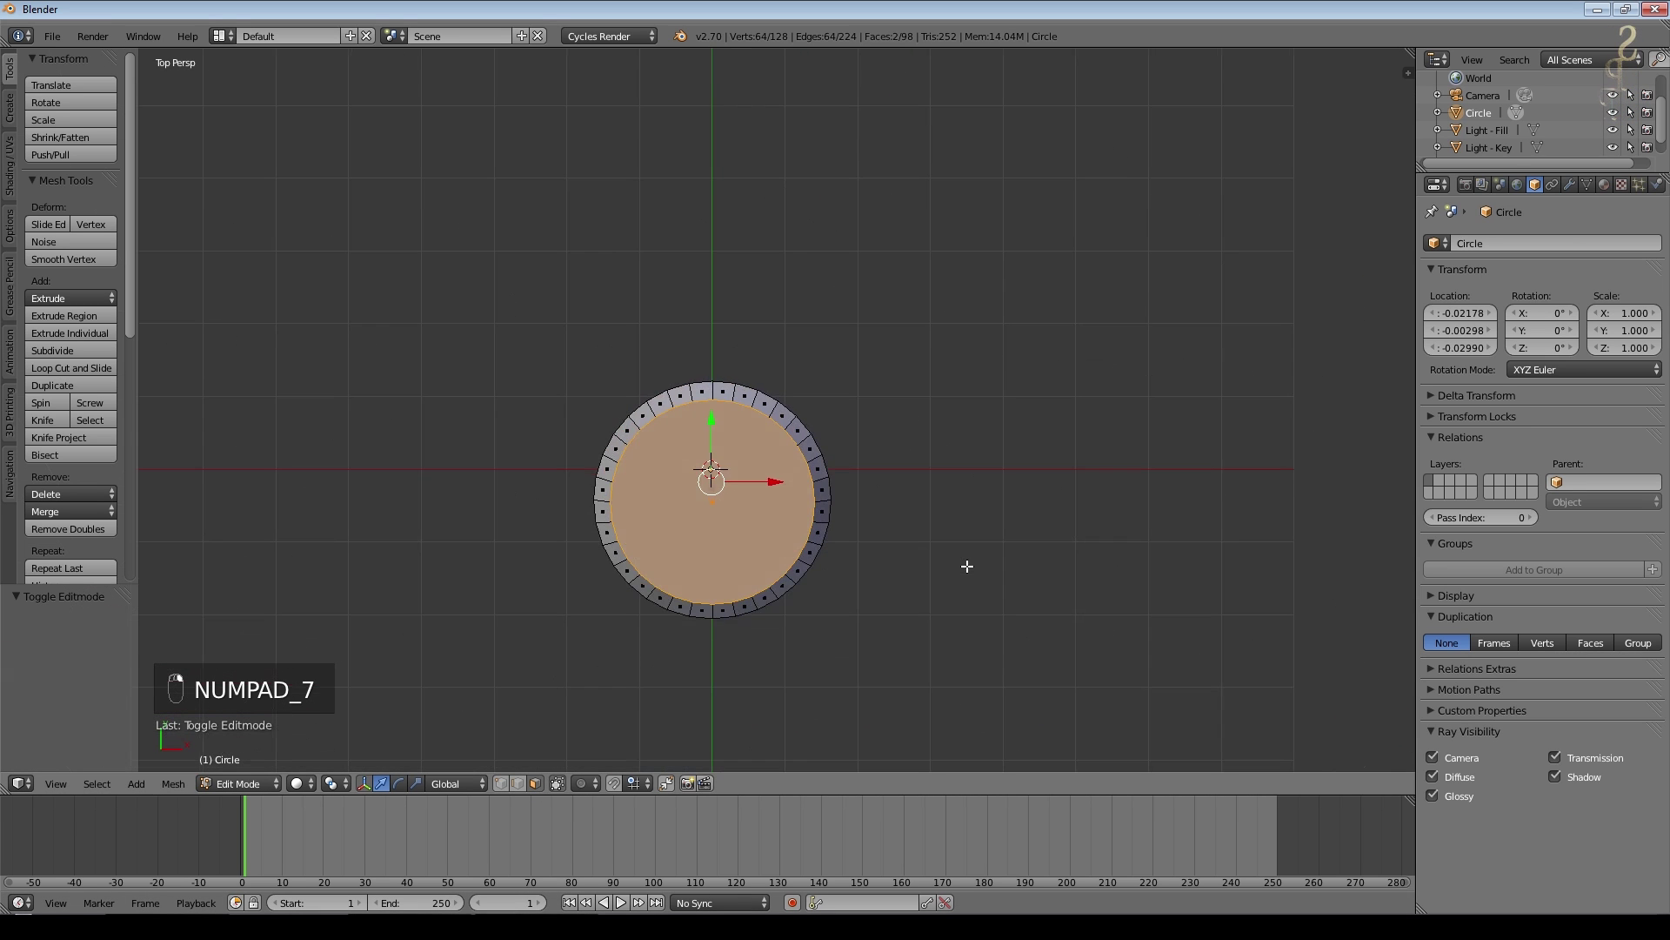
{"action": "key", "text": "KP_5"}
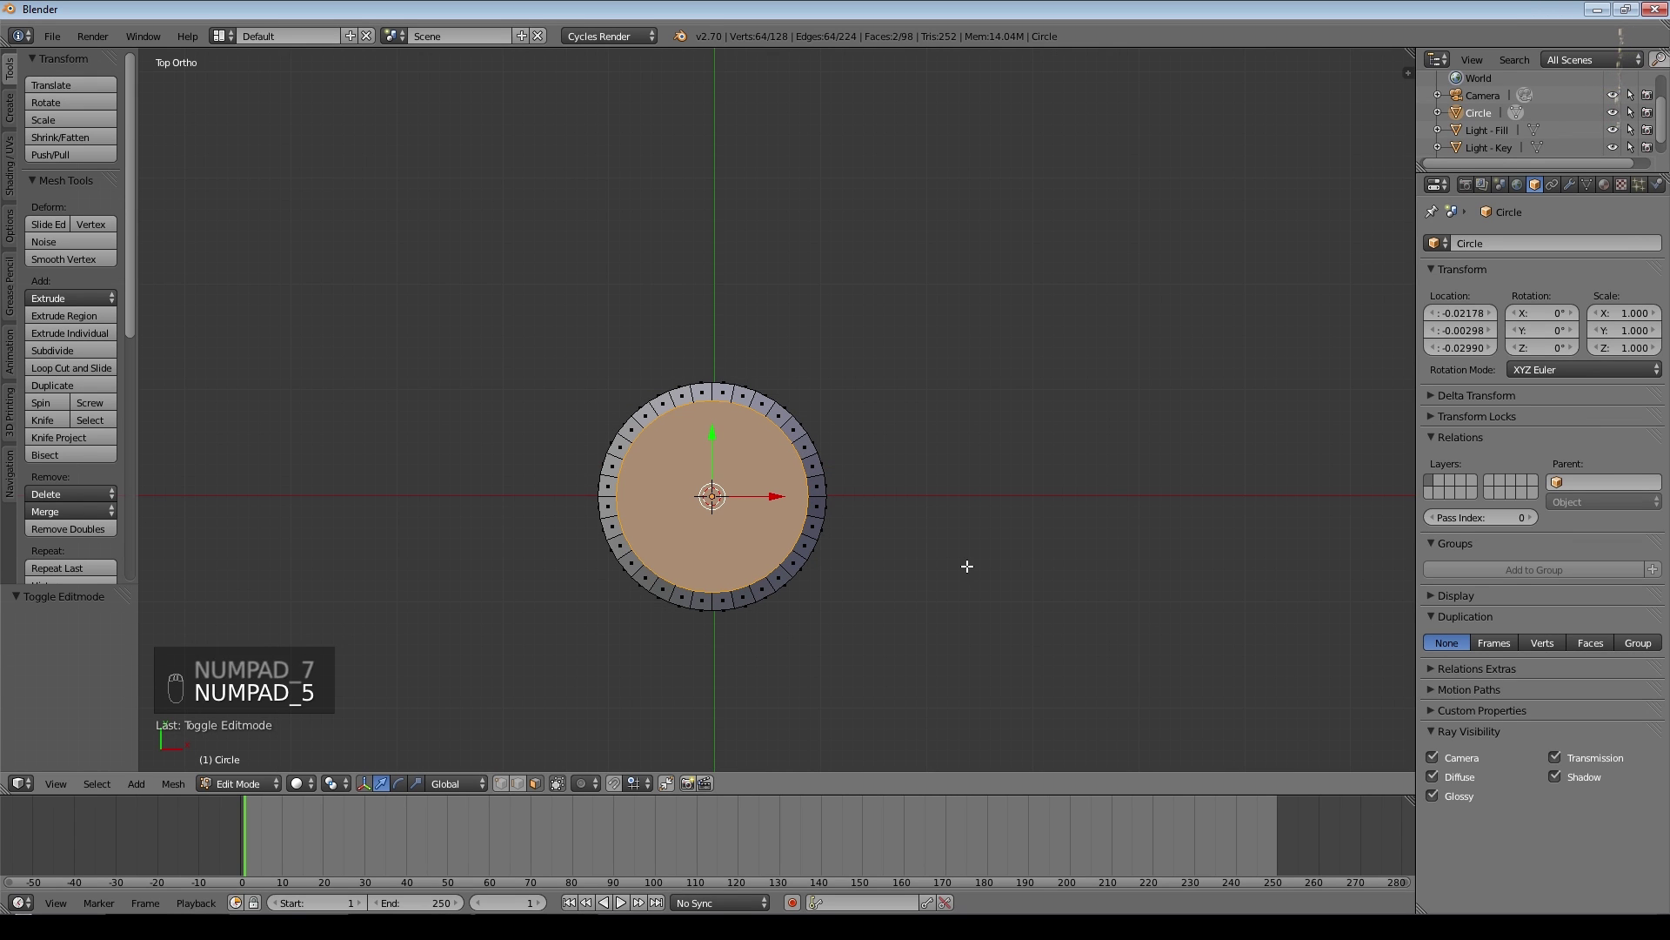
{"action": "key", "text": "u"}
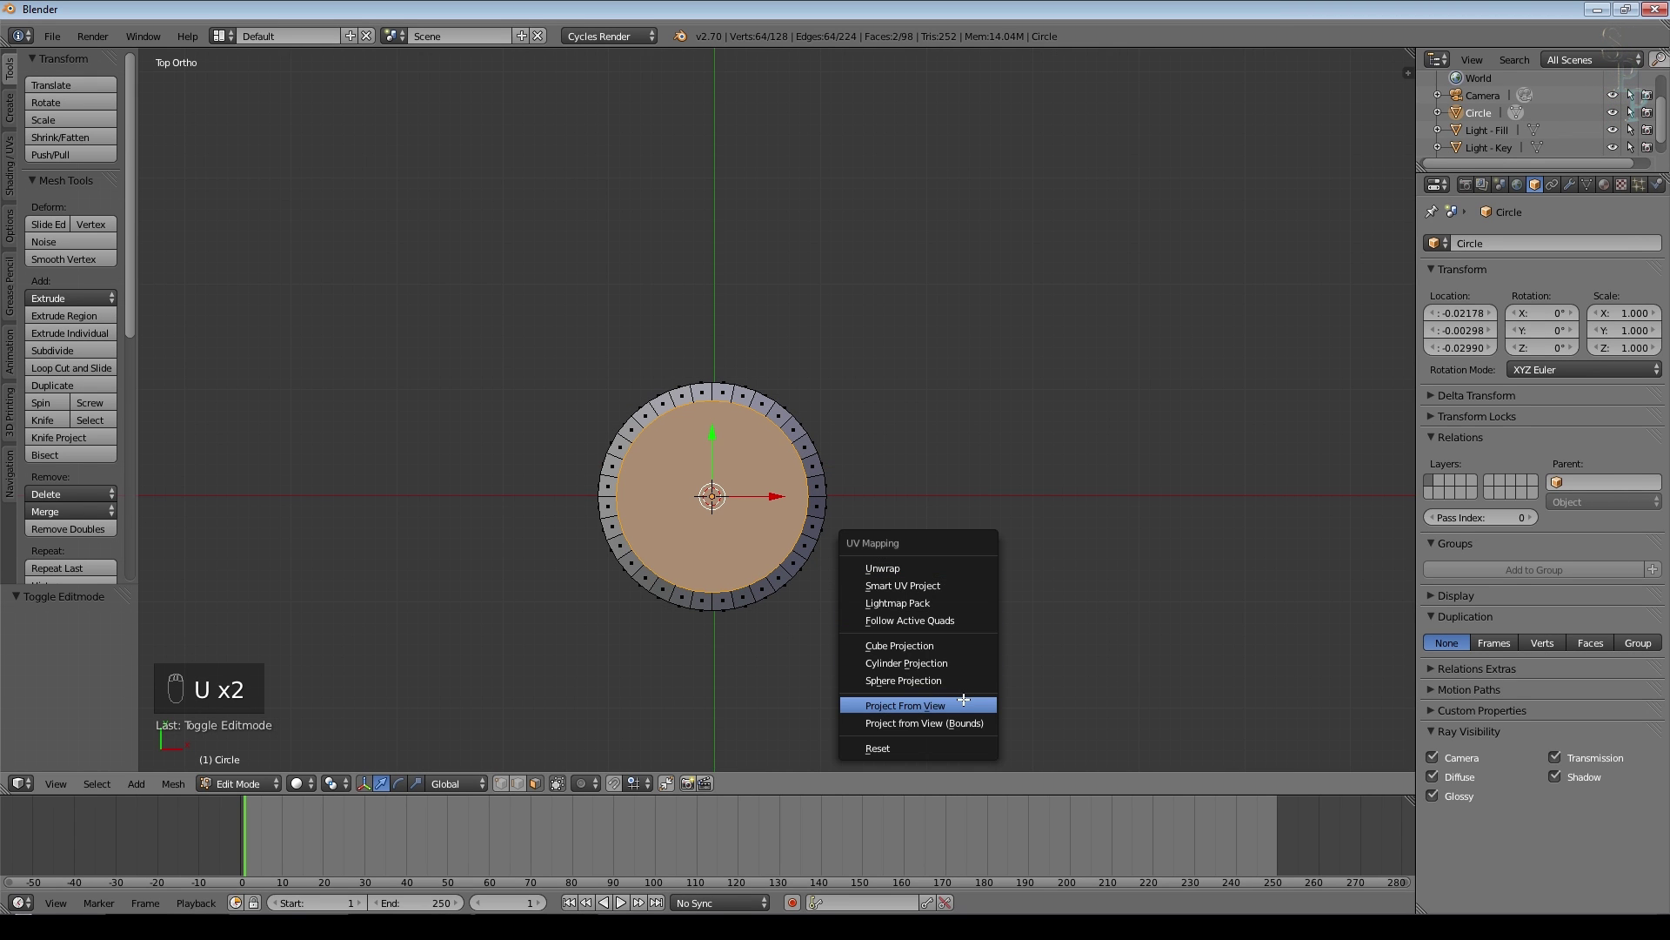
{"action": "left_click", "coordinate": [962, 705]}
{"action": "middle_click_drag", "start_coordinate": [1010, 675], "coordinate": [1005, 535]}
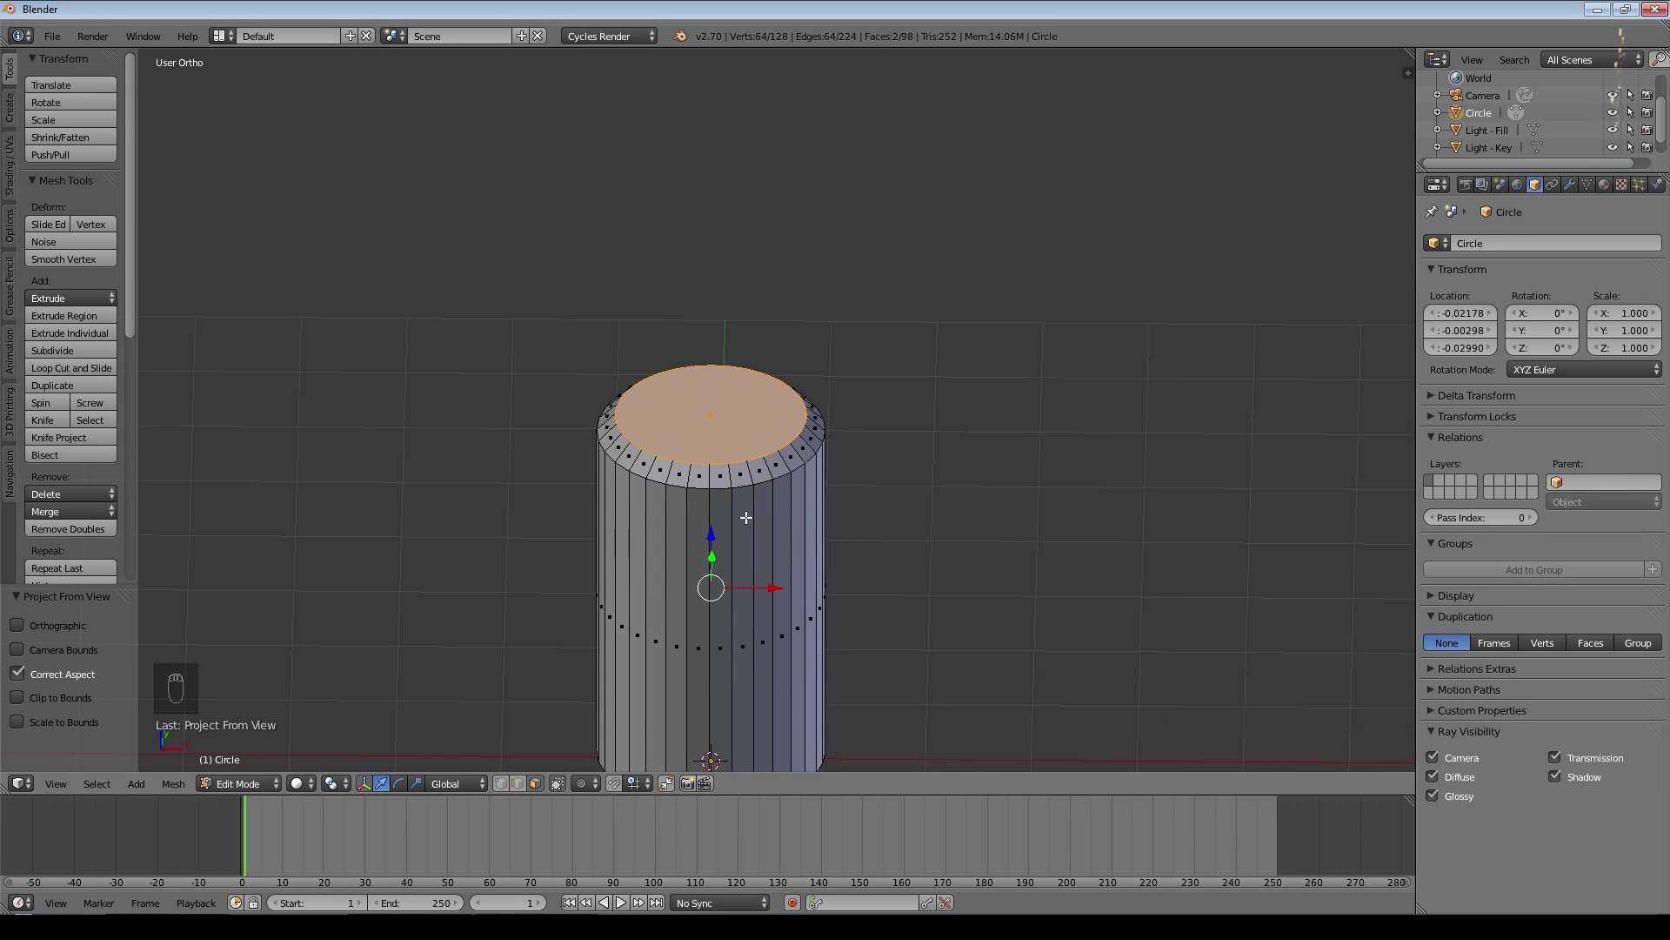
{"action": "key", "text": "Tab"}
- Create a new material on the cylinder and name it Painting
{"action": "left_click", "coordinate": [1603, 185]}
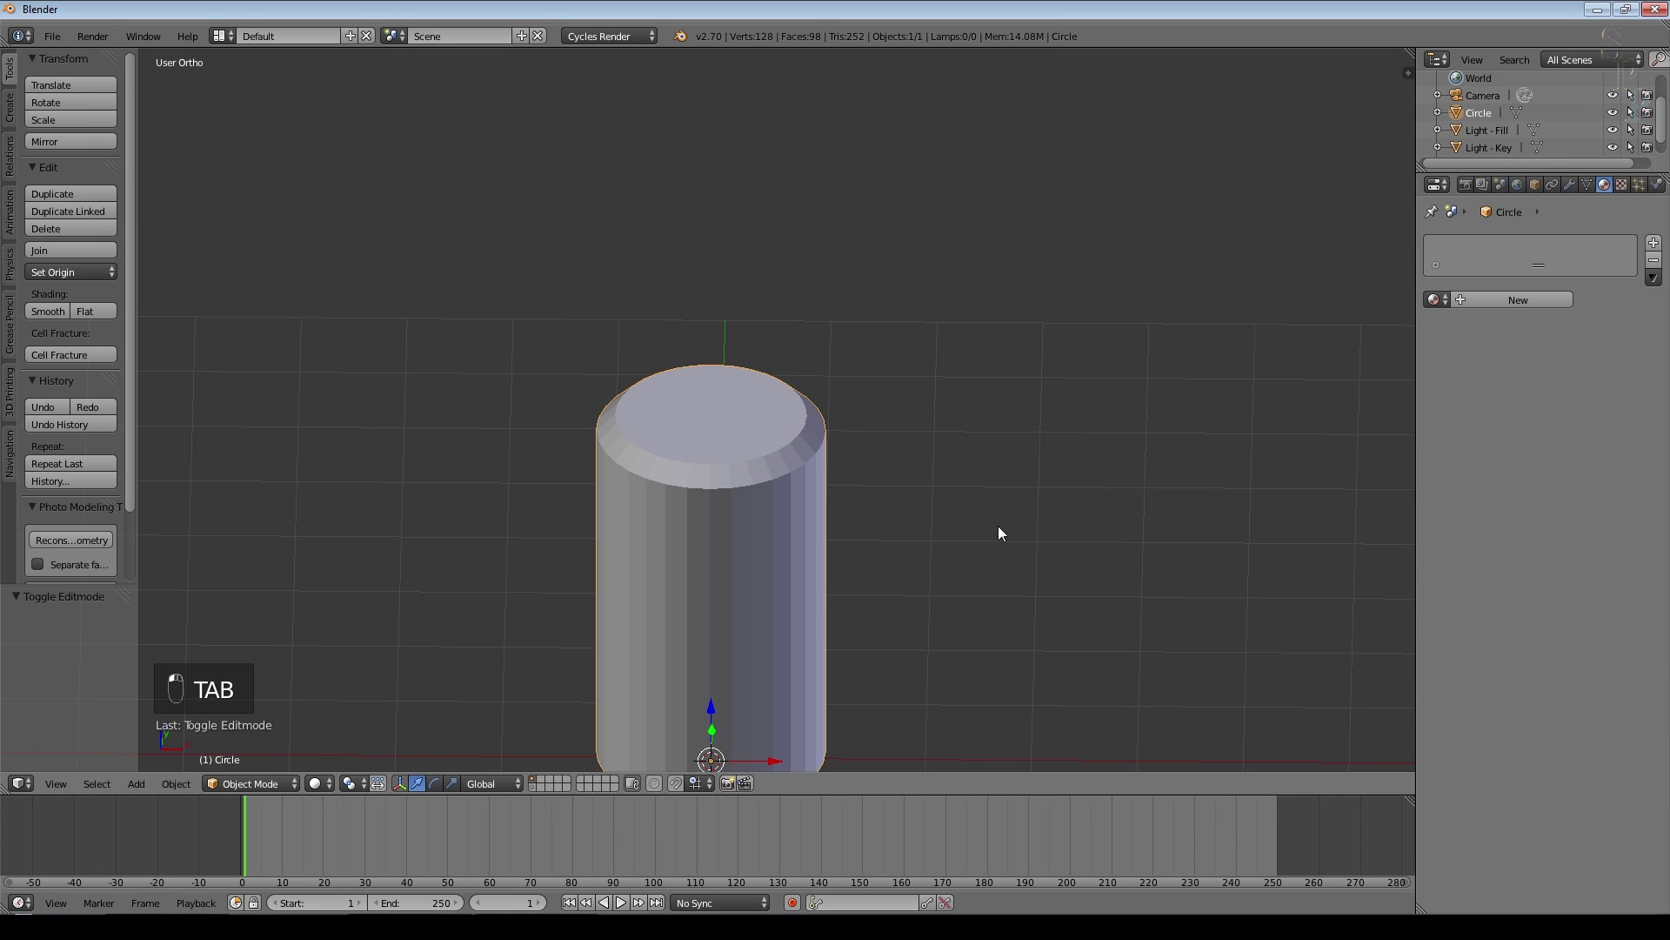
{"action": "left_click", "coordinate": [1491, 299]}
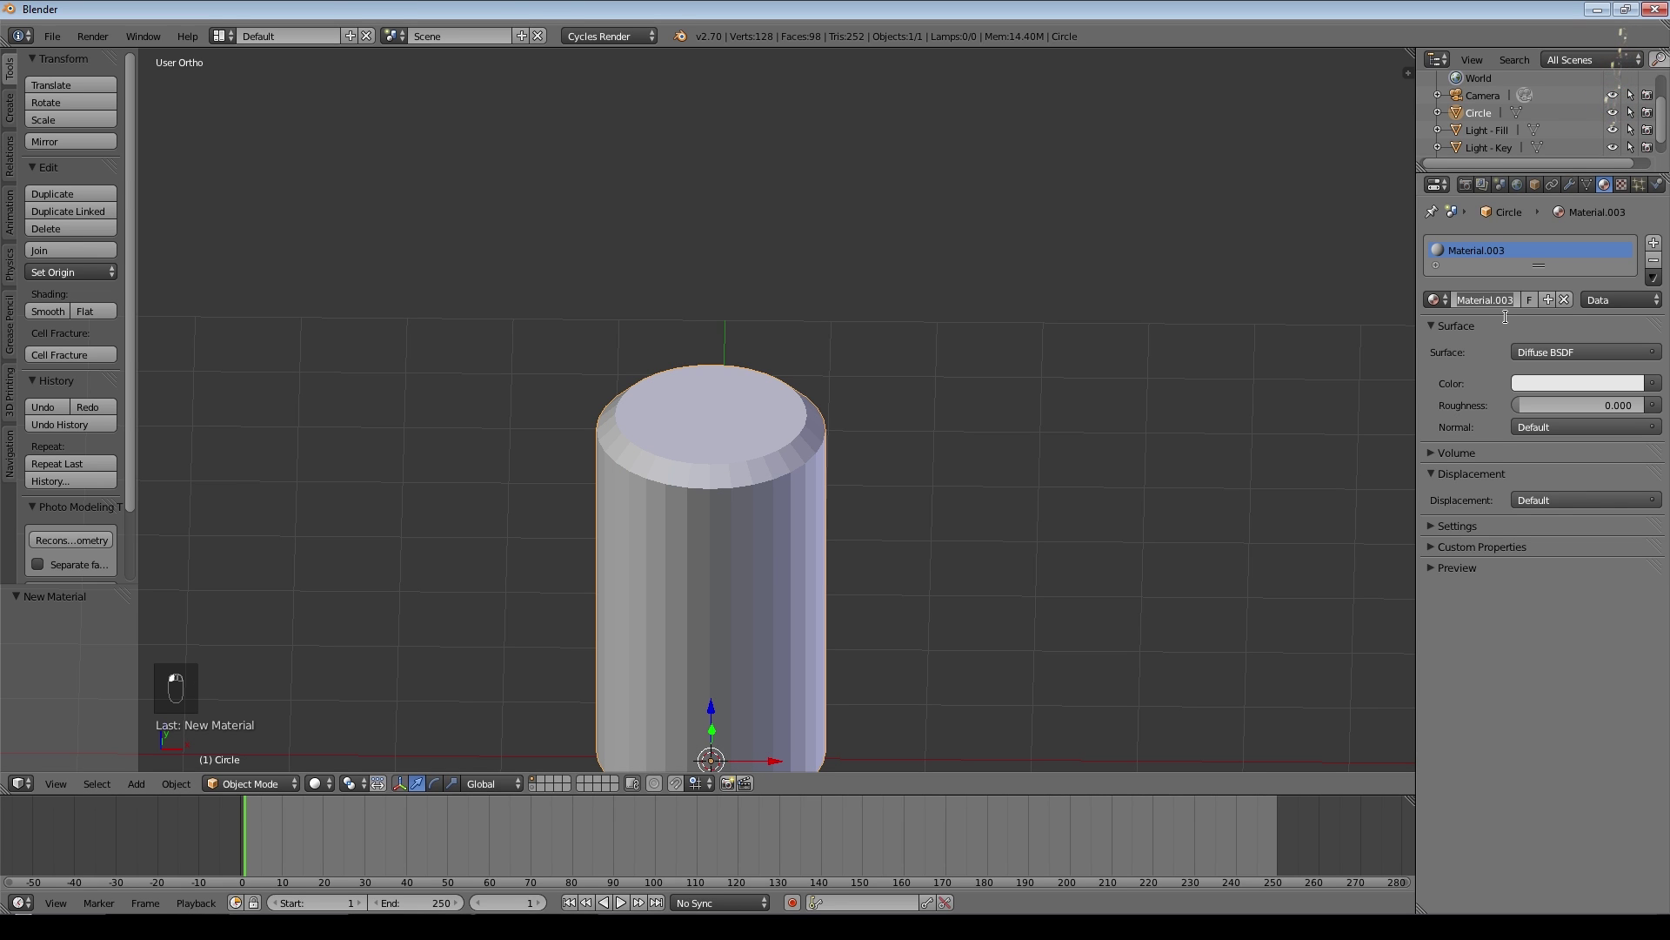
{"action": "type", "text": "Painting"}
{"action": "key", "text": "Return"}
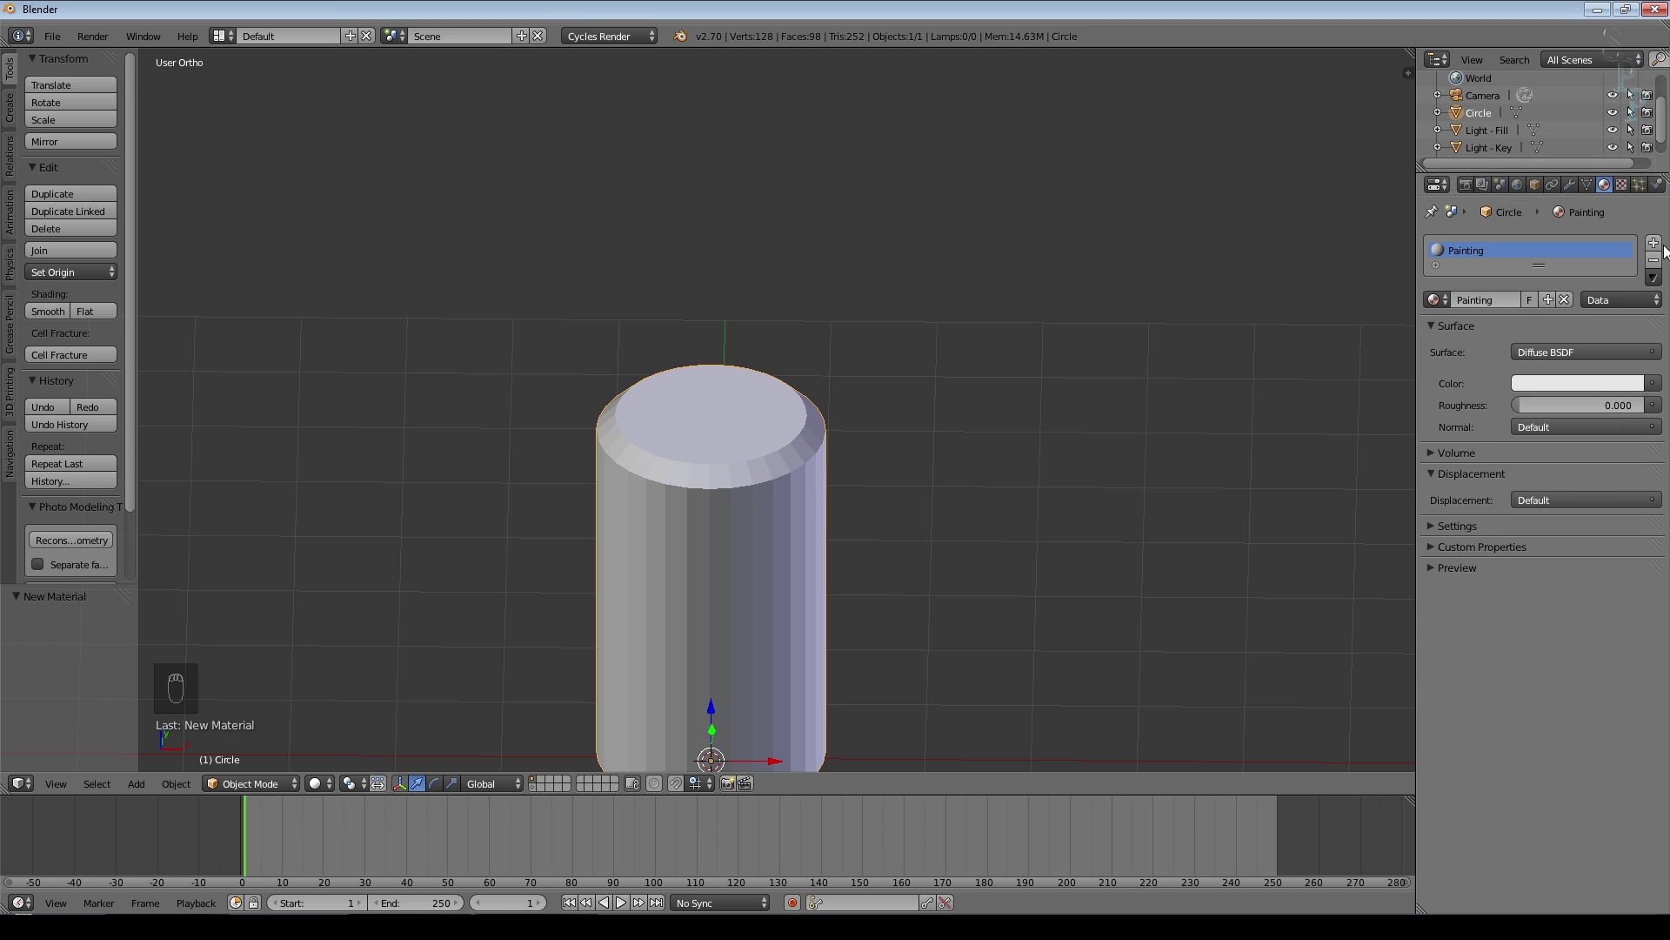
- Add a second material slot with a new material named Black
{"action": "left_click", "coordinate": [1658, 244]}
{"action": "left_click", "coordinate": [1486, 307]}
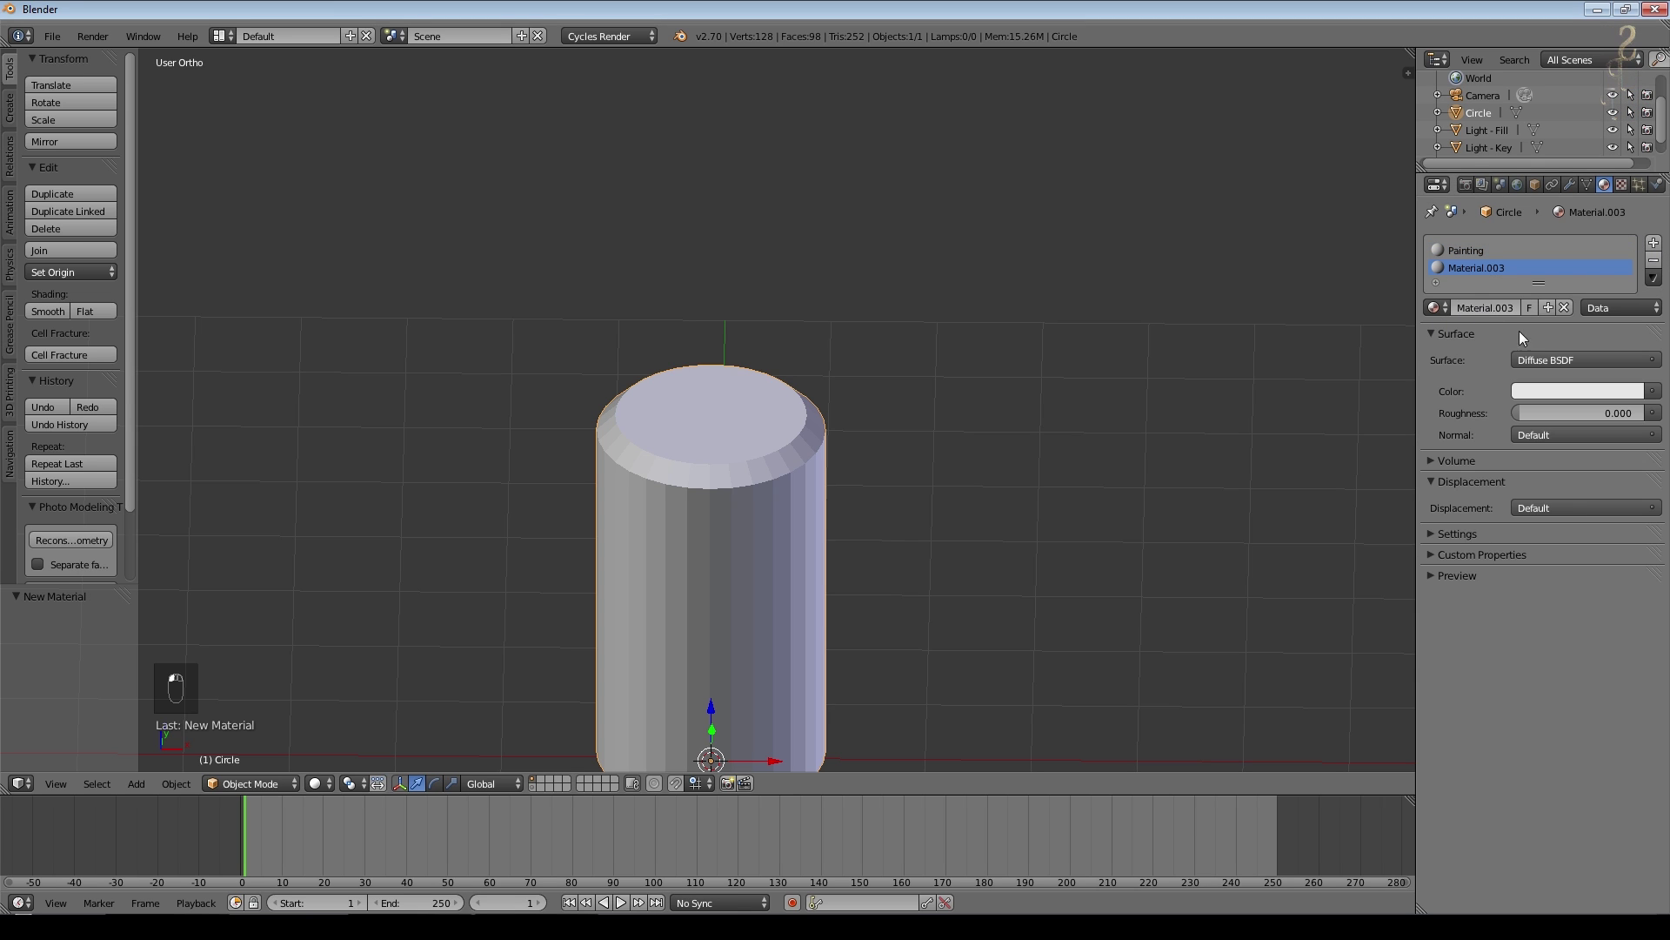
{"action": "double_click", "coordinate": [1485, 307]}
{"action": "type", "text": "Black"}
{"action": "key", "text": "Return"}
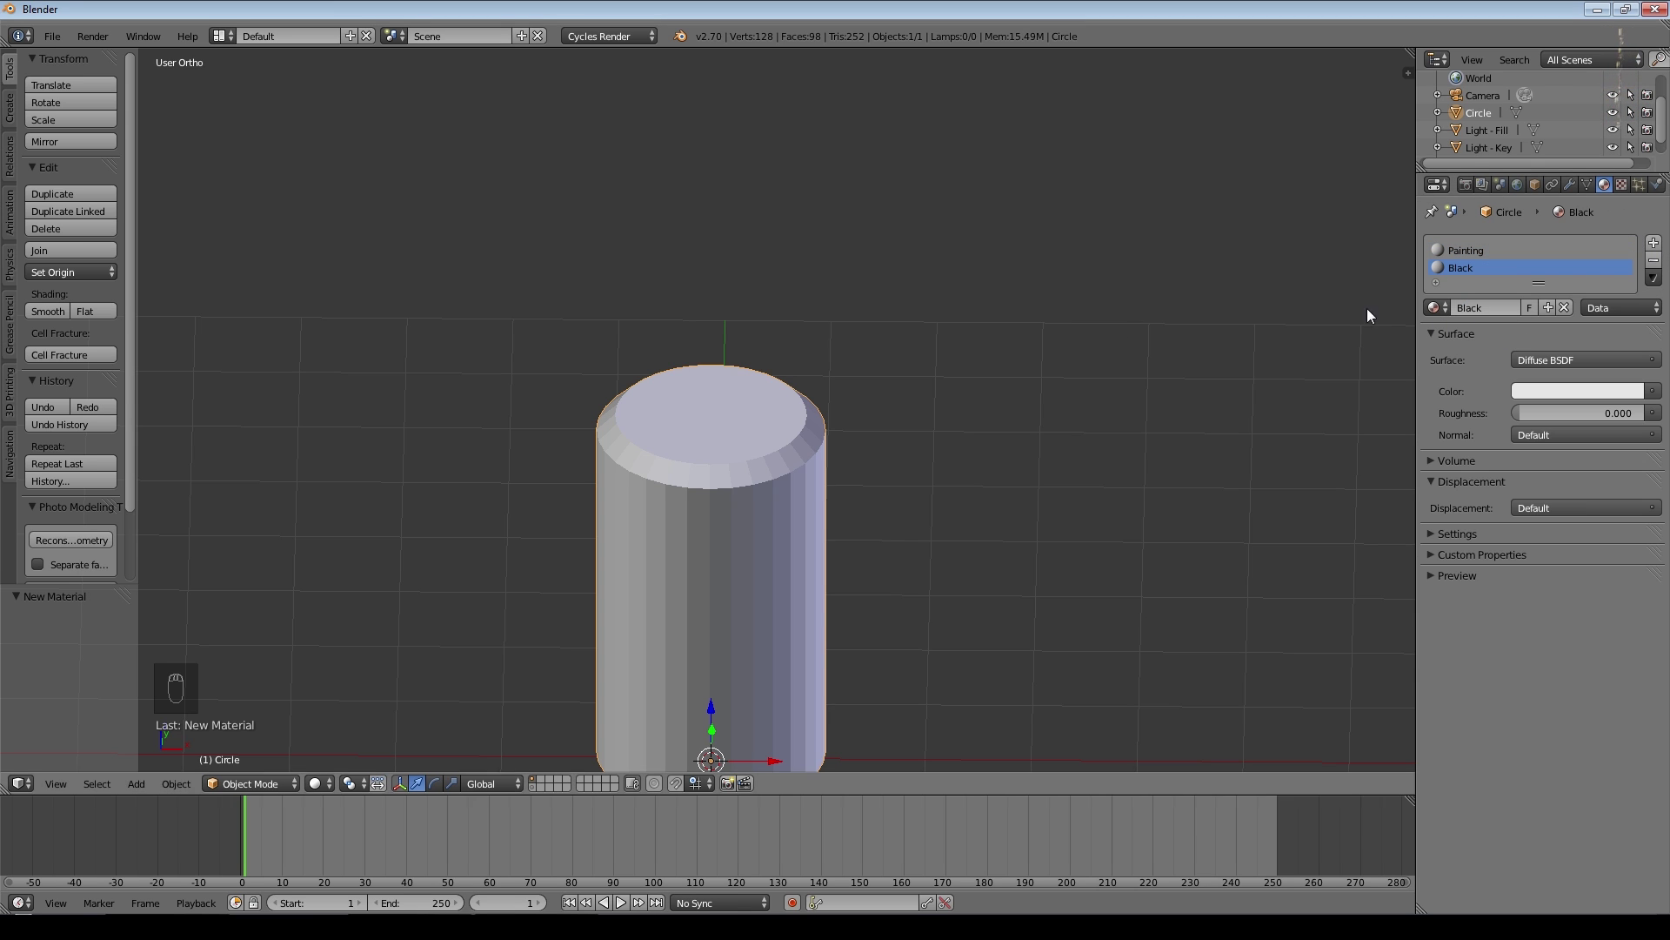
- Set the Black material's diffuse colour to about RGB 0.025 and sample that colour for its viewport colour
{"action": "left_click", "coordinate": [1542, 391]}
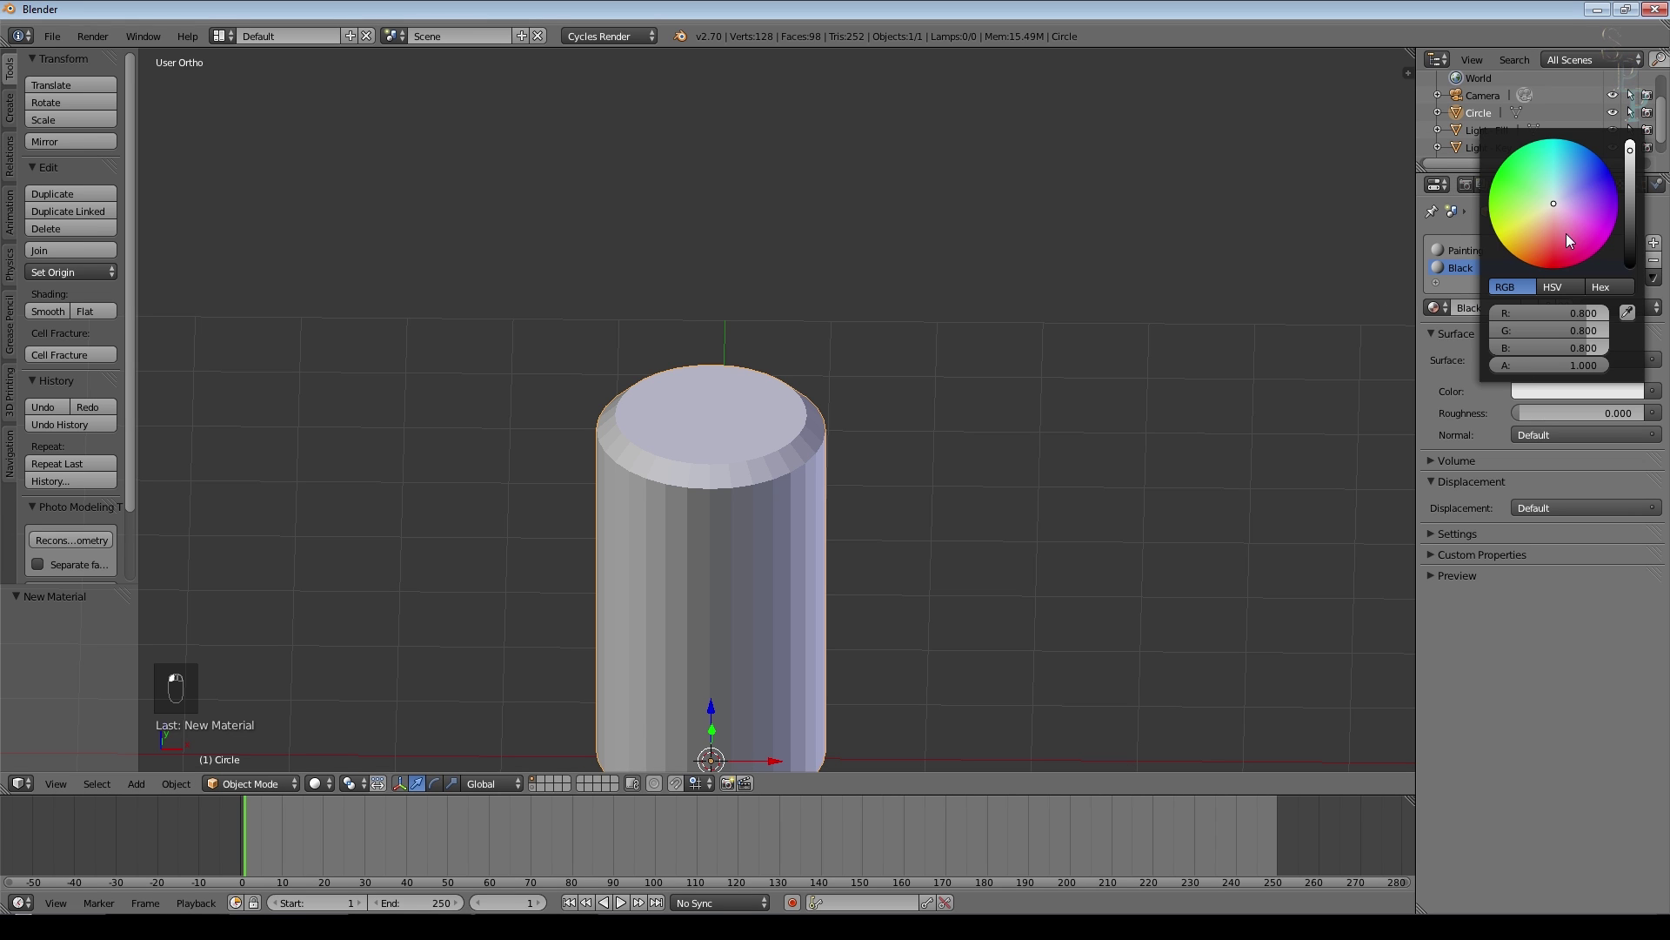
{"action": "left_click_drag", "start_coordinate": [1631, 198], "coordinate": [1634, 247]}
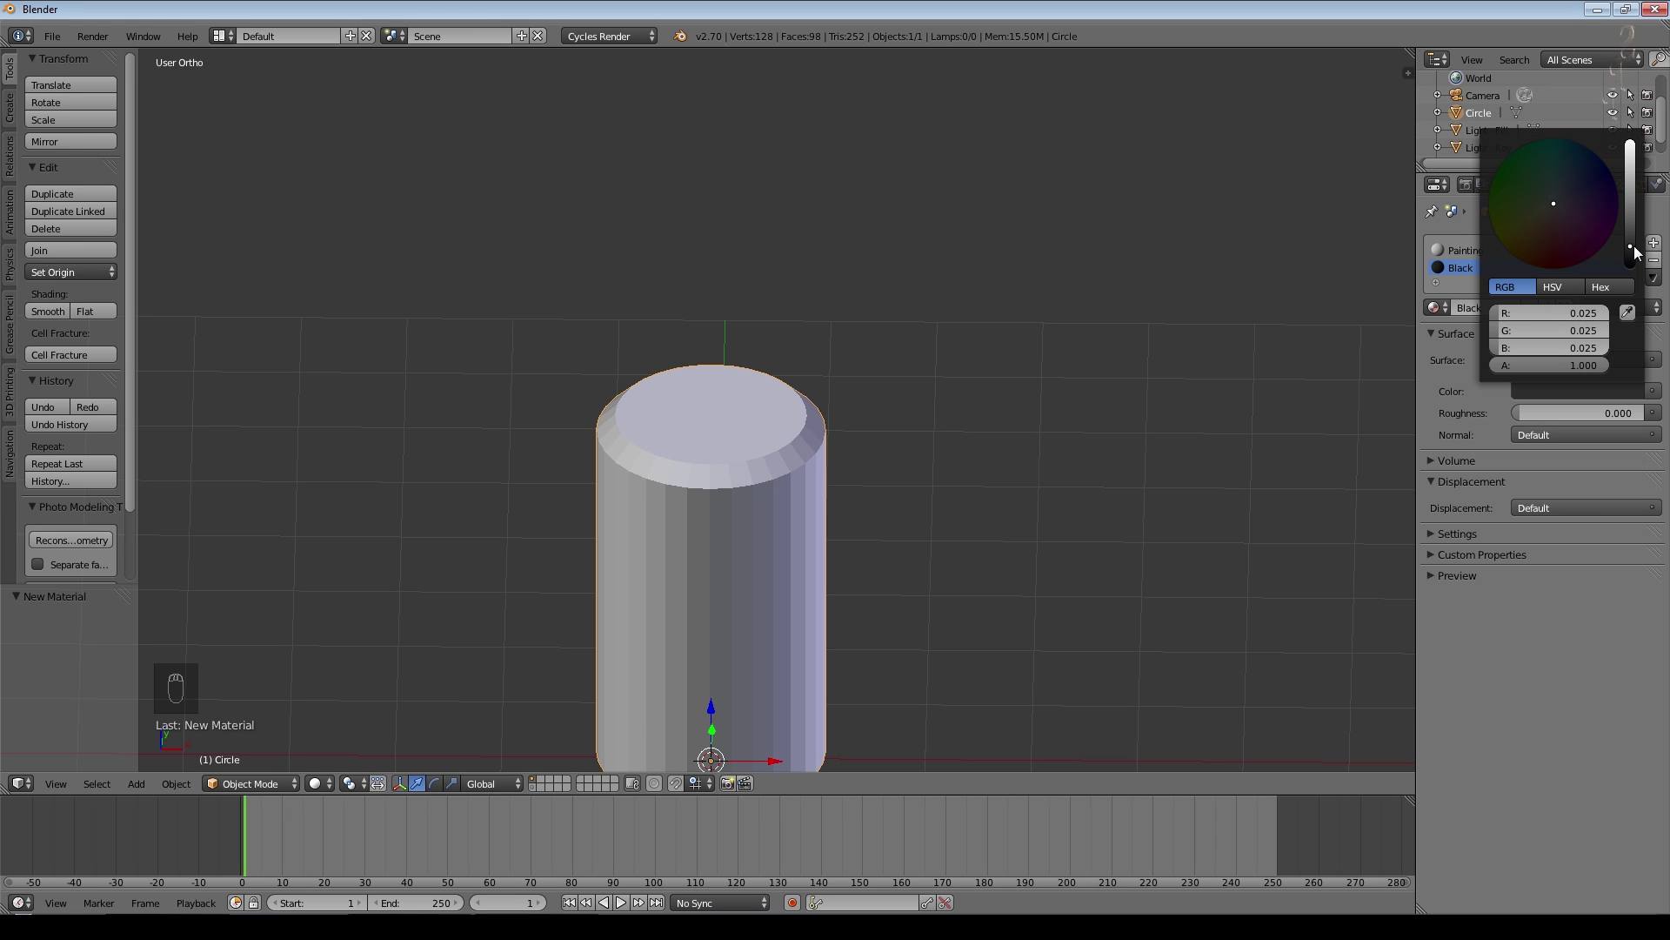
{"action": "left_click", "coordinate": [1429, 535]}
{"action": "left_click", "coordinate": [1477, 577]}
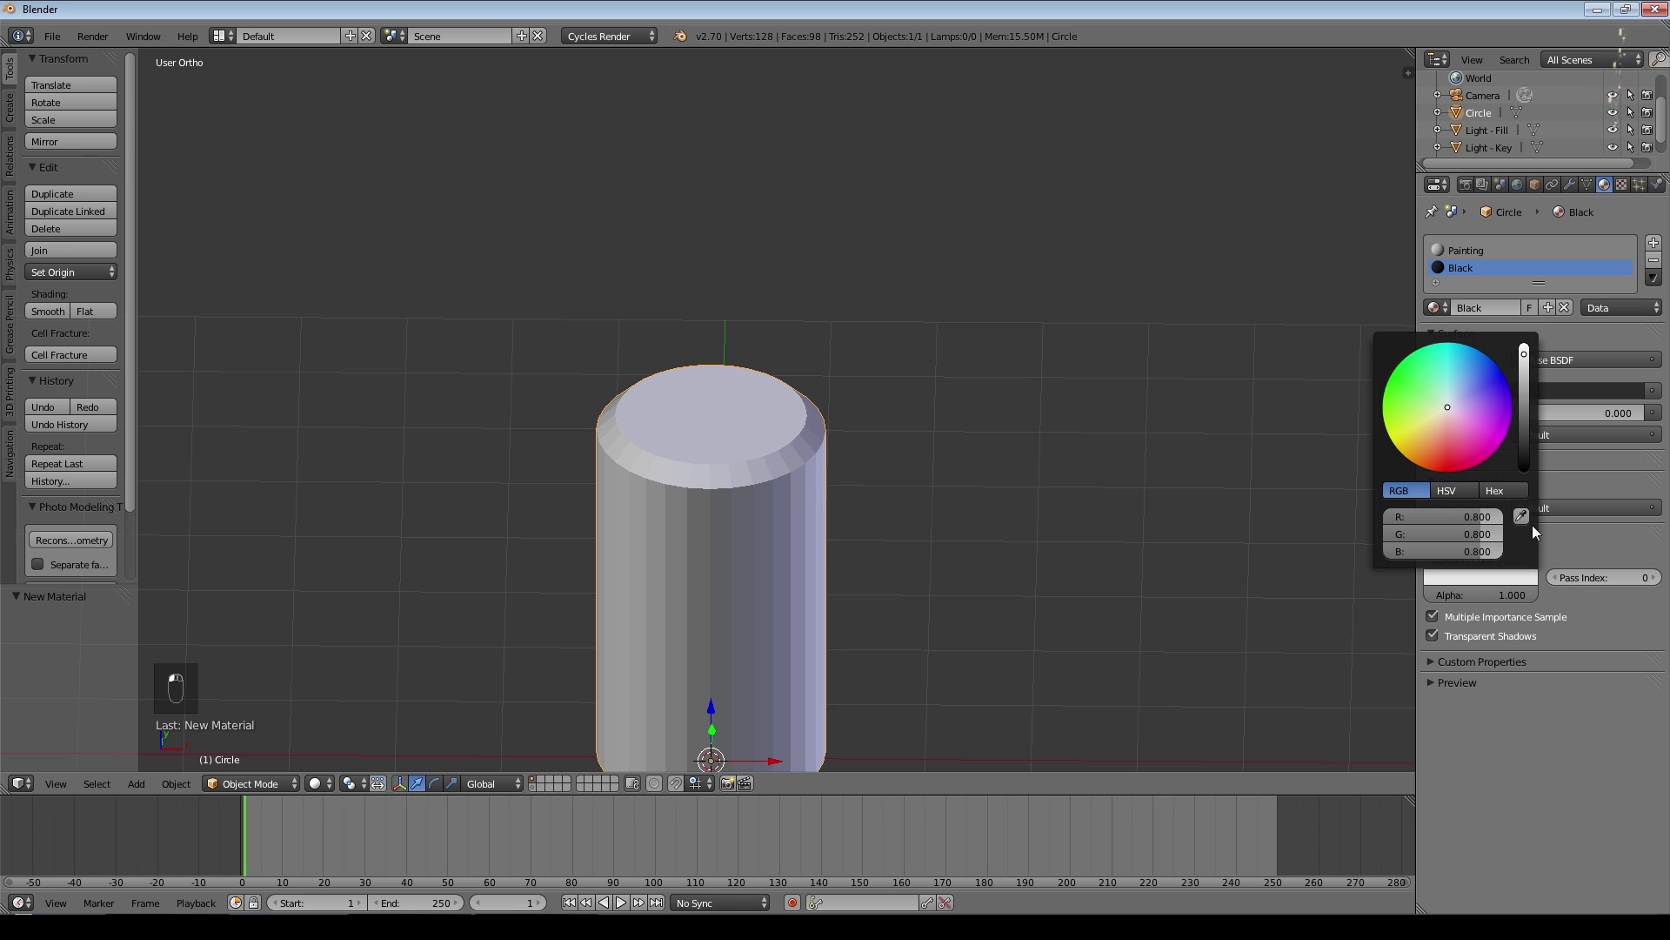
{"action": "left_click", "coordinate": [1524, 516]}
{"action": "left_click", "coordinate": [1564, 399]}
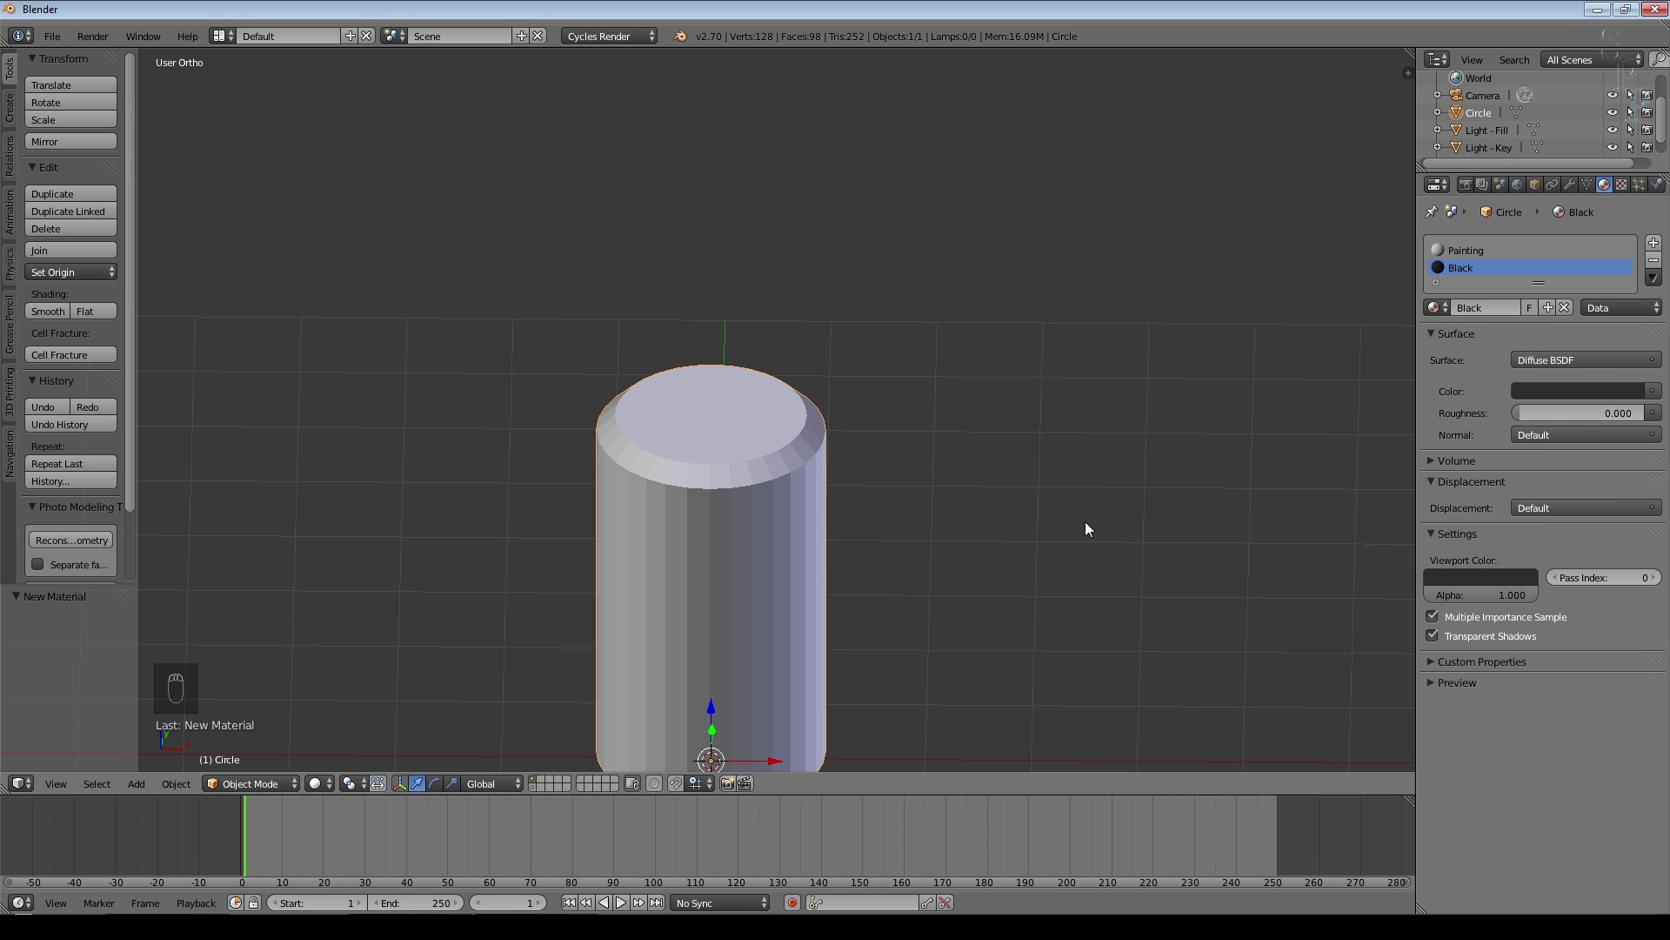
- Assign the Black material to all cylinder faces except the two caps, and make the Painting material slot active
{"action": "scroll", "coordinate": [850, 444], "scroll_direction": "down", "scroll_amount": 1}
{"action": "key", "text": "Tab"}
{"action": "key", "text": "ctrl+KP_Add"}
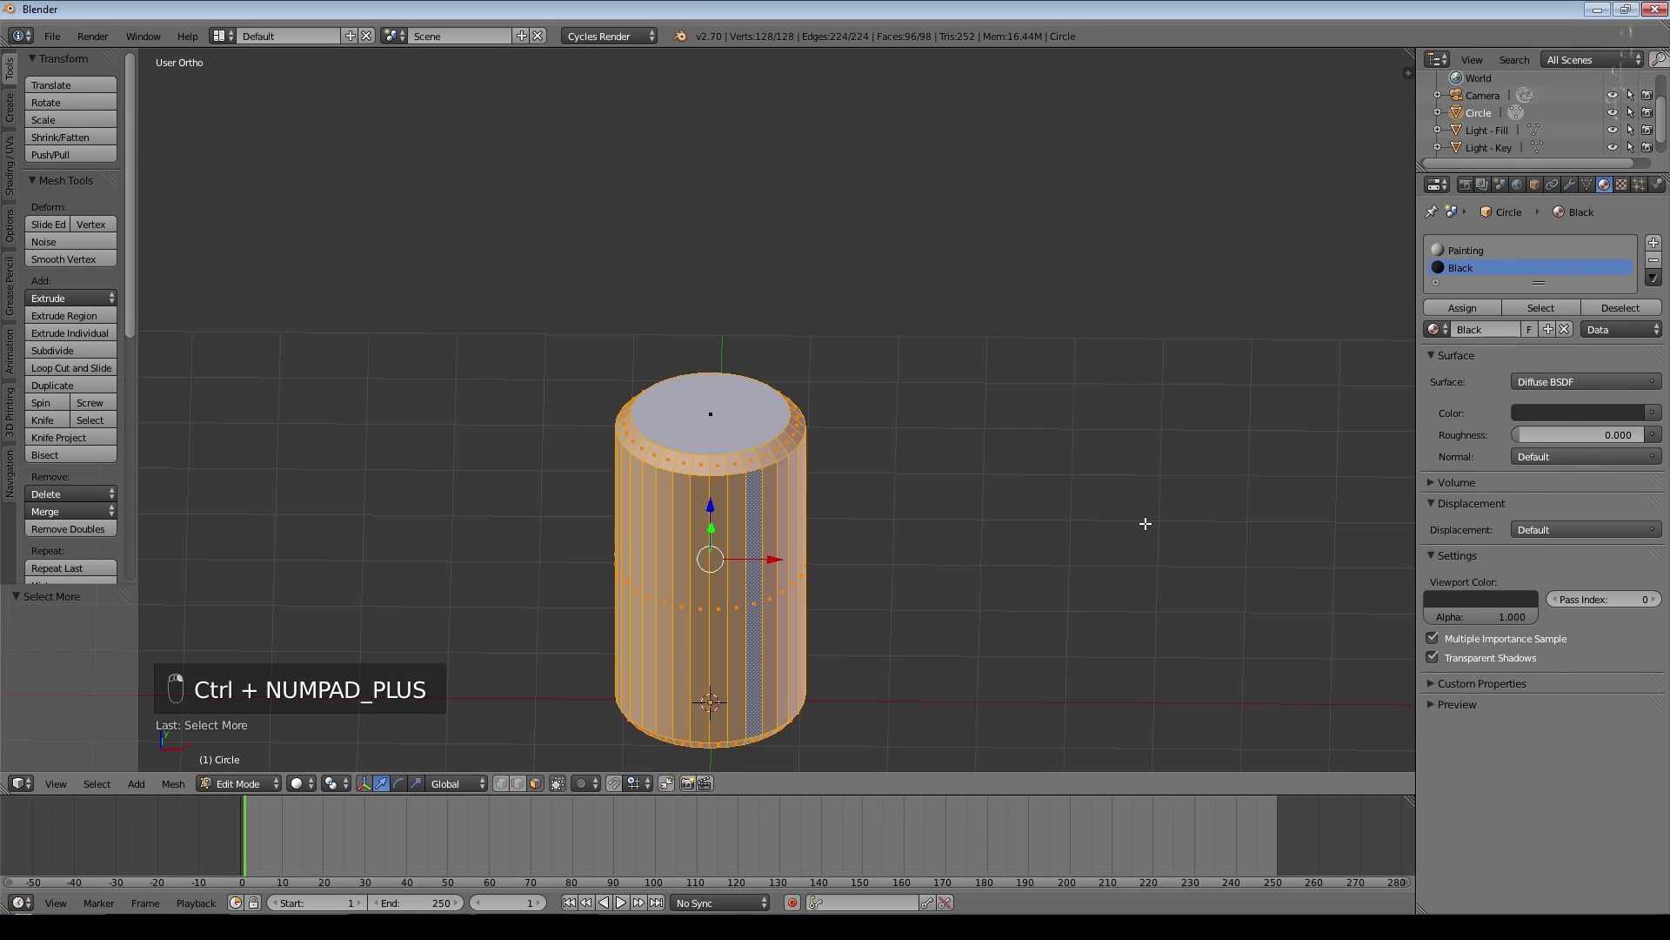
{"action": "middle_click_drag", "start_coordinate": [889, 614], "coordinate": [890, 527]}
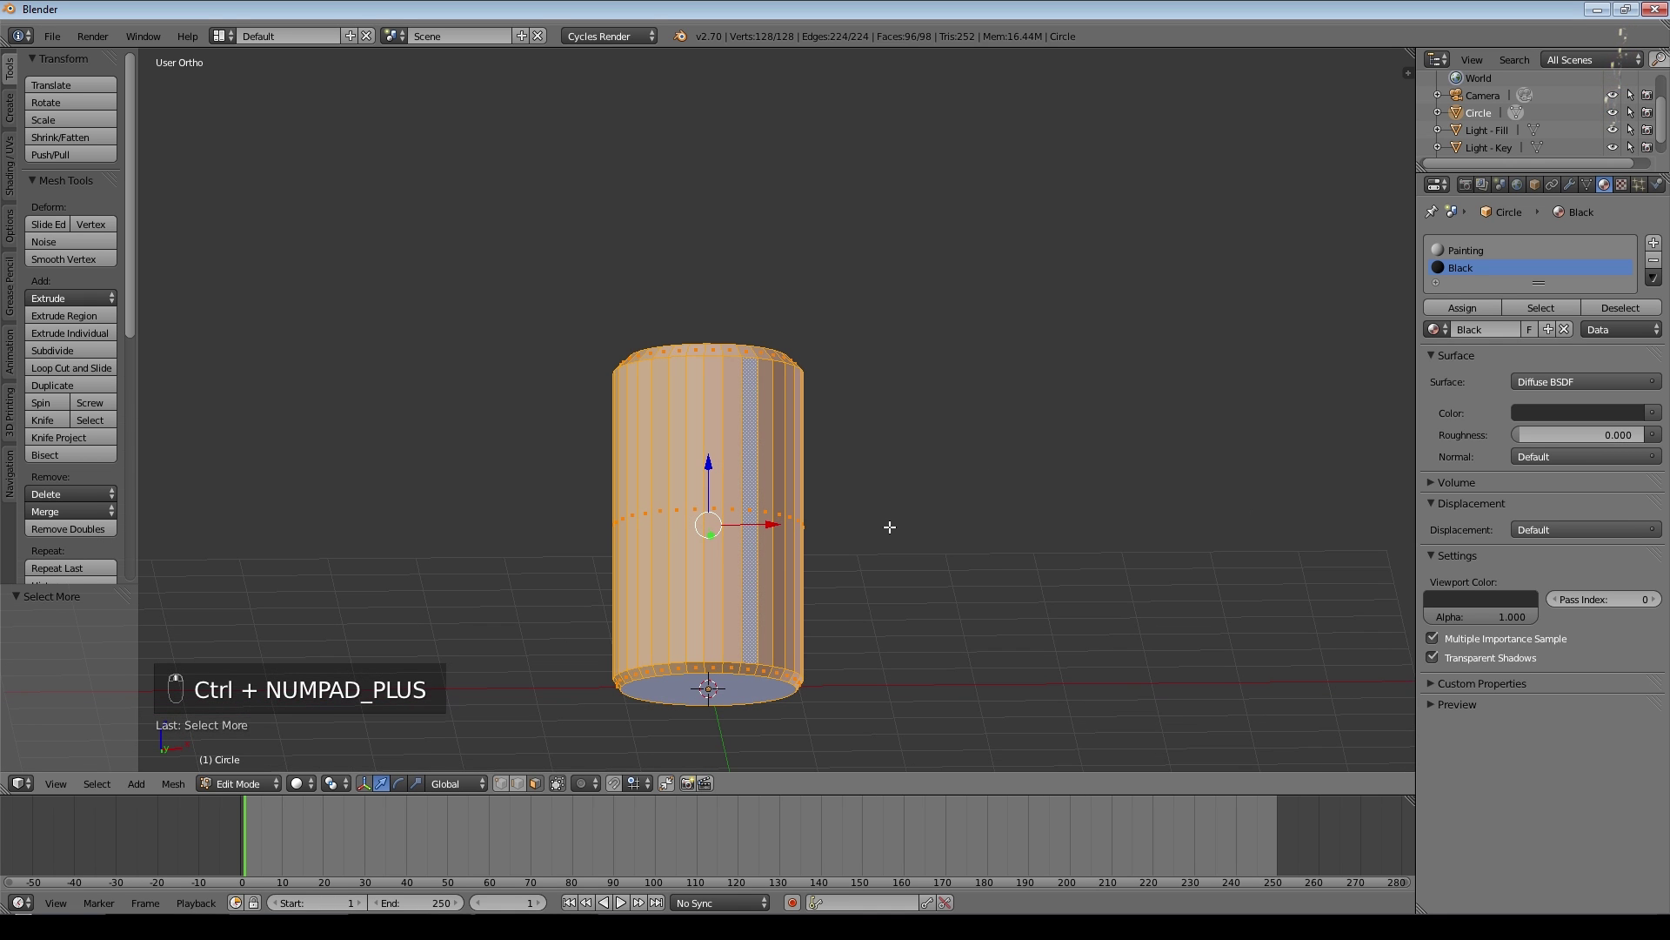
{"action": "middle_click_drag", "start_coordinate": [983, 457], "coordinate": [980, 574]}
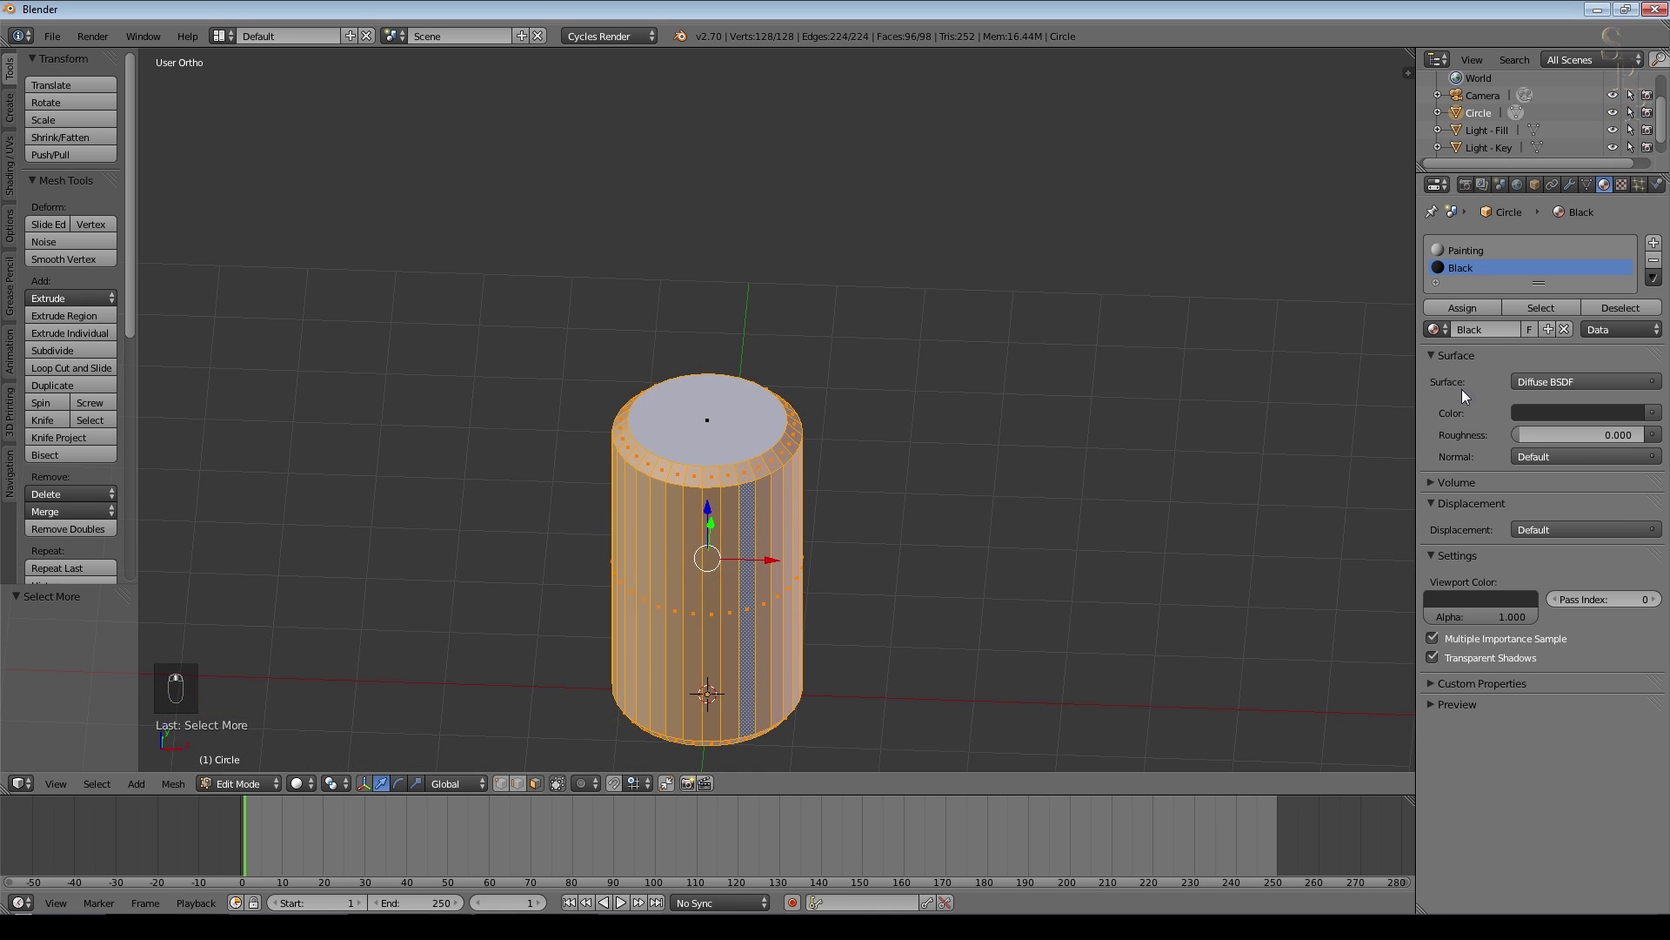
{"action": "left_click", "coordinate": [1479, 312]}
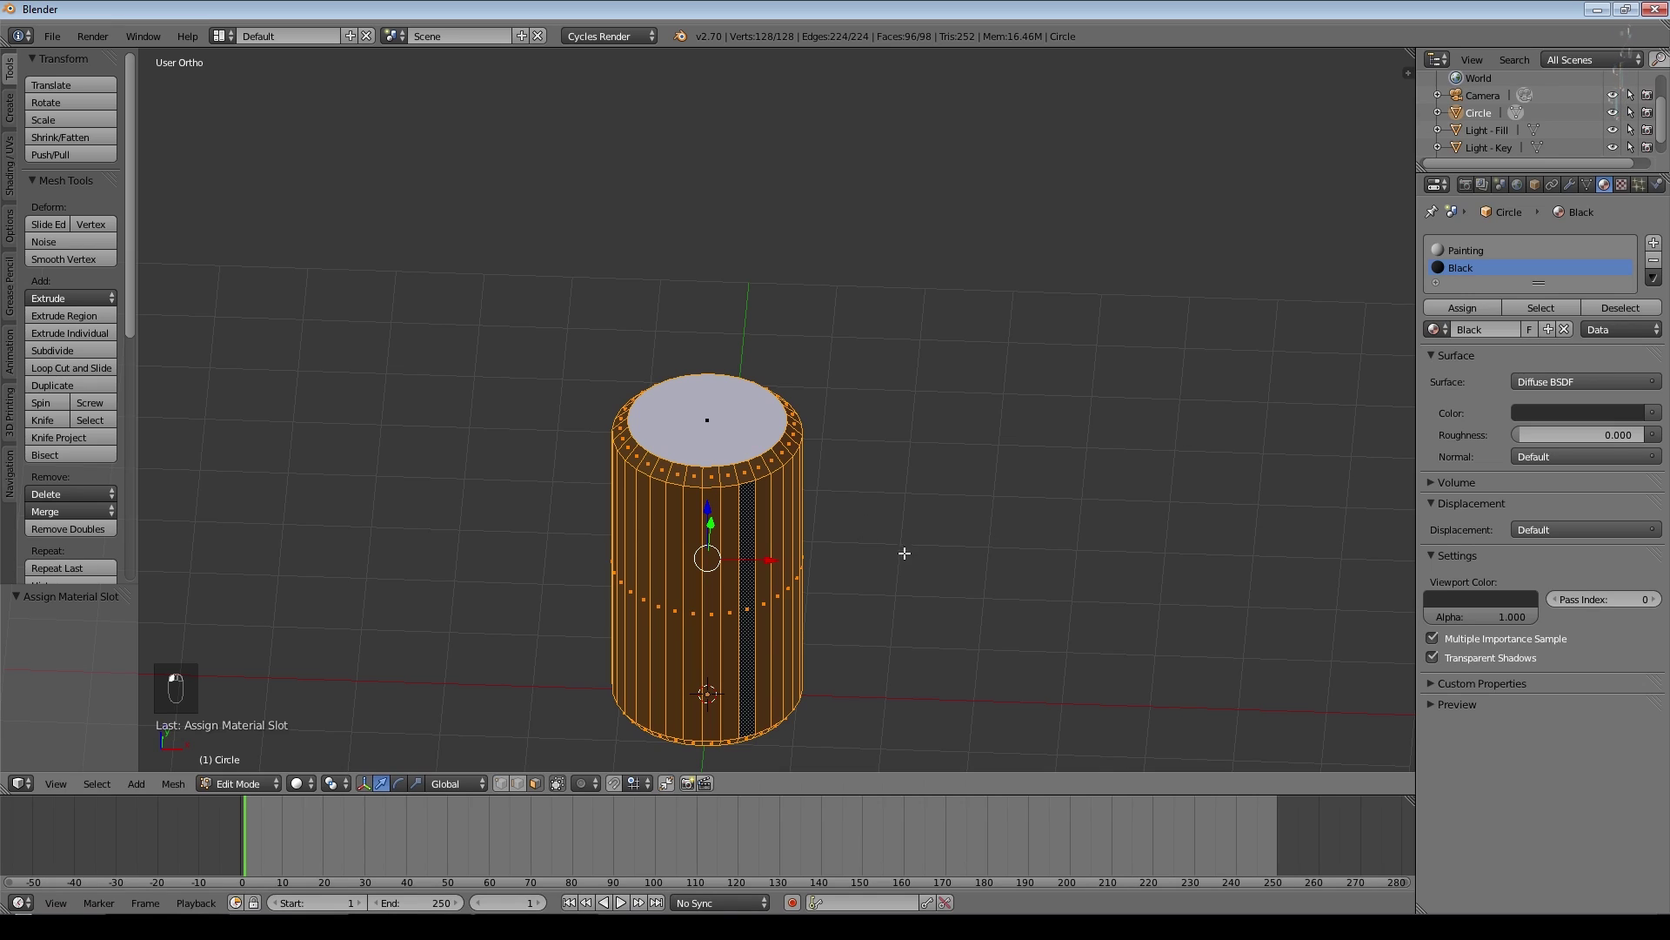
{"action": "left_click", "coordinate": [1471, 251]}
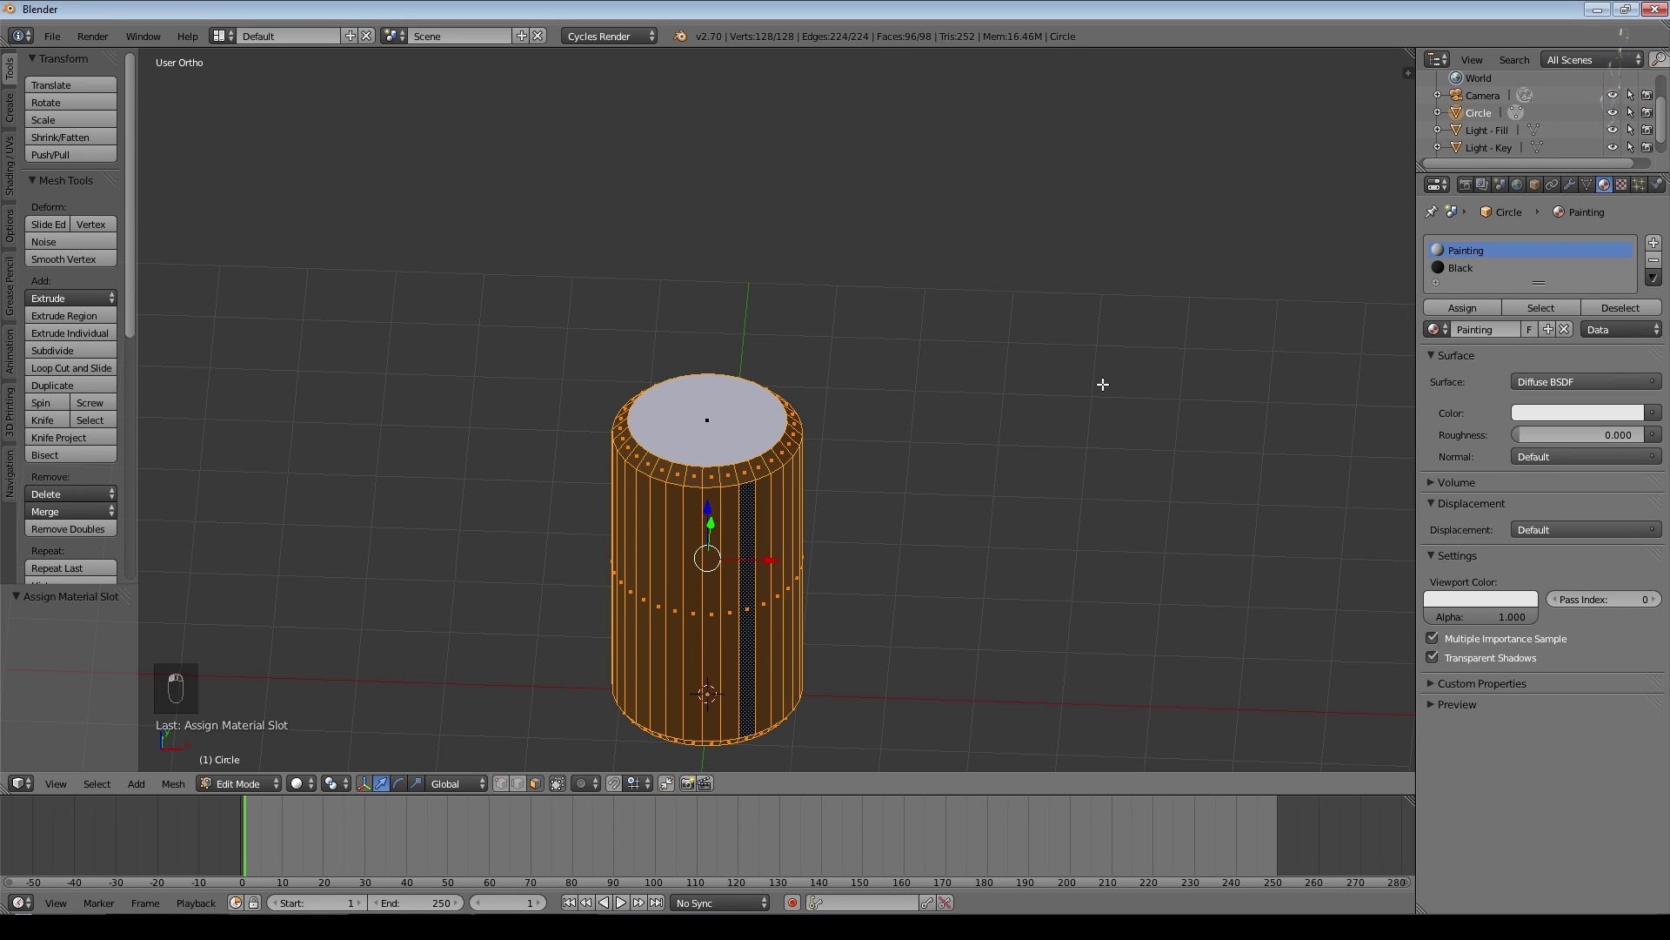
- Make the Painting material an Emission shader coloured by an Image Texture that loads Vermeer - Girl With A Pearl Earring1.png
{"action": "left_click", "coordinate": [1558, 382]}
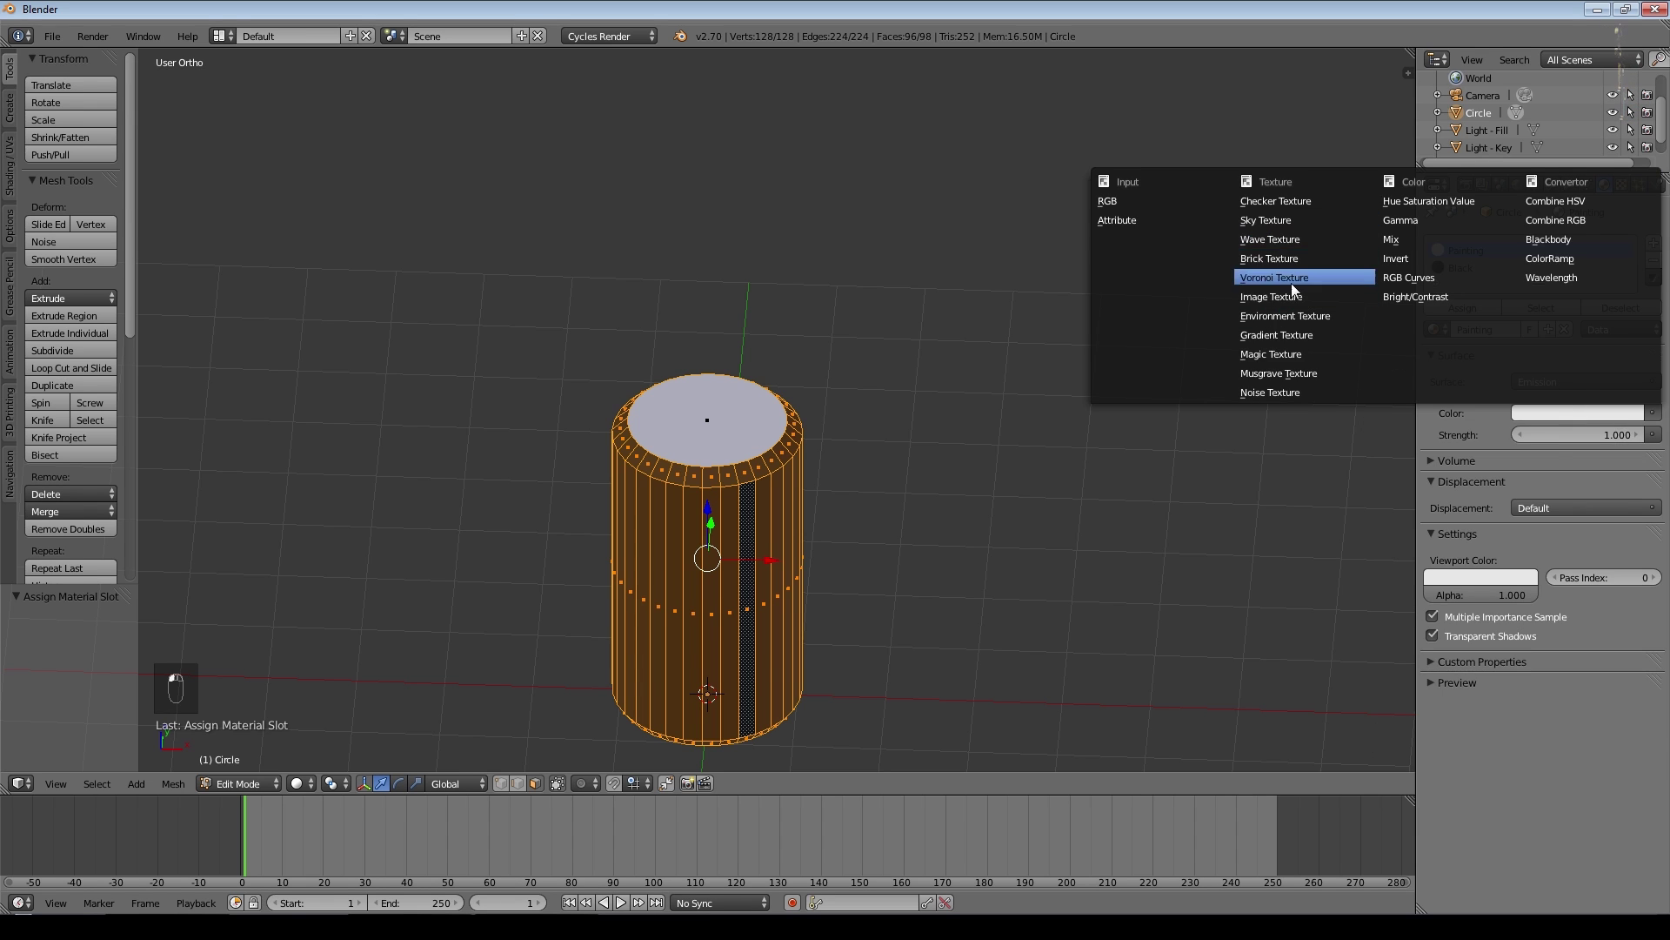
{"action": "left_click", "coordinate": [1289, 296]}
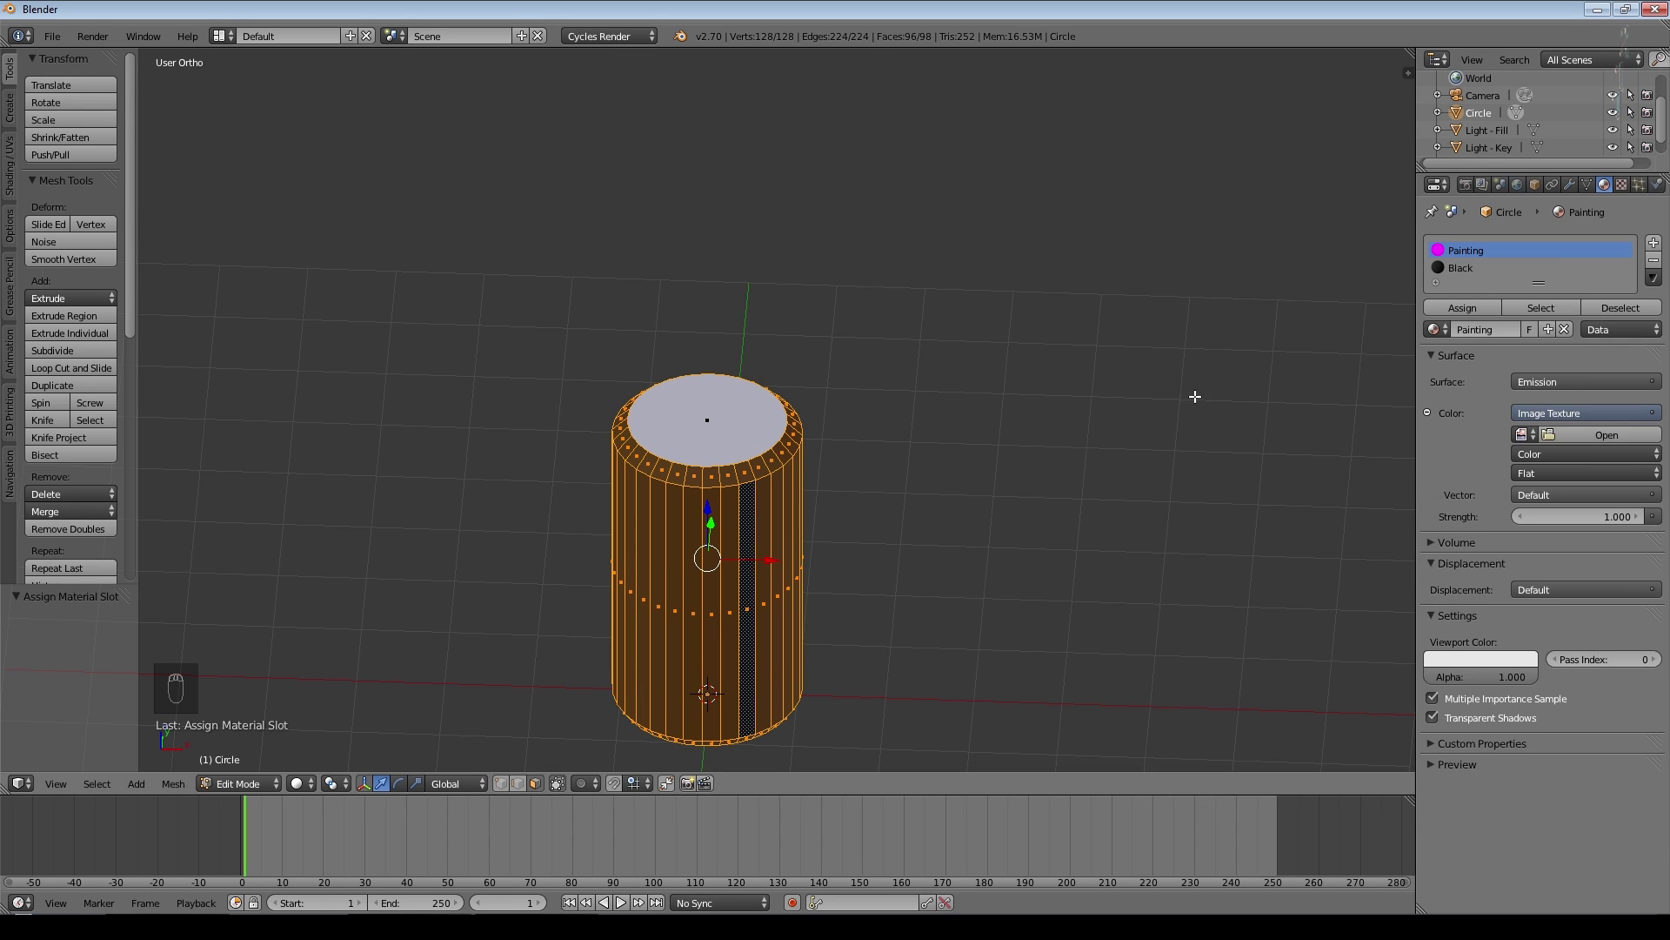
{"action": "left_click", "coordinate": [1552, 435]}
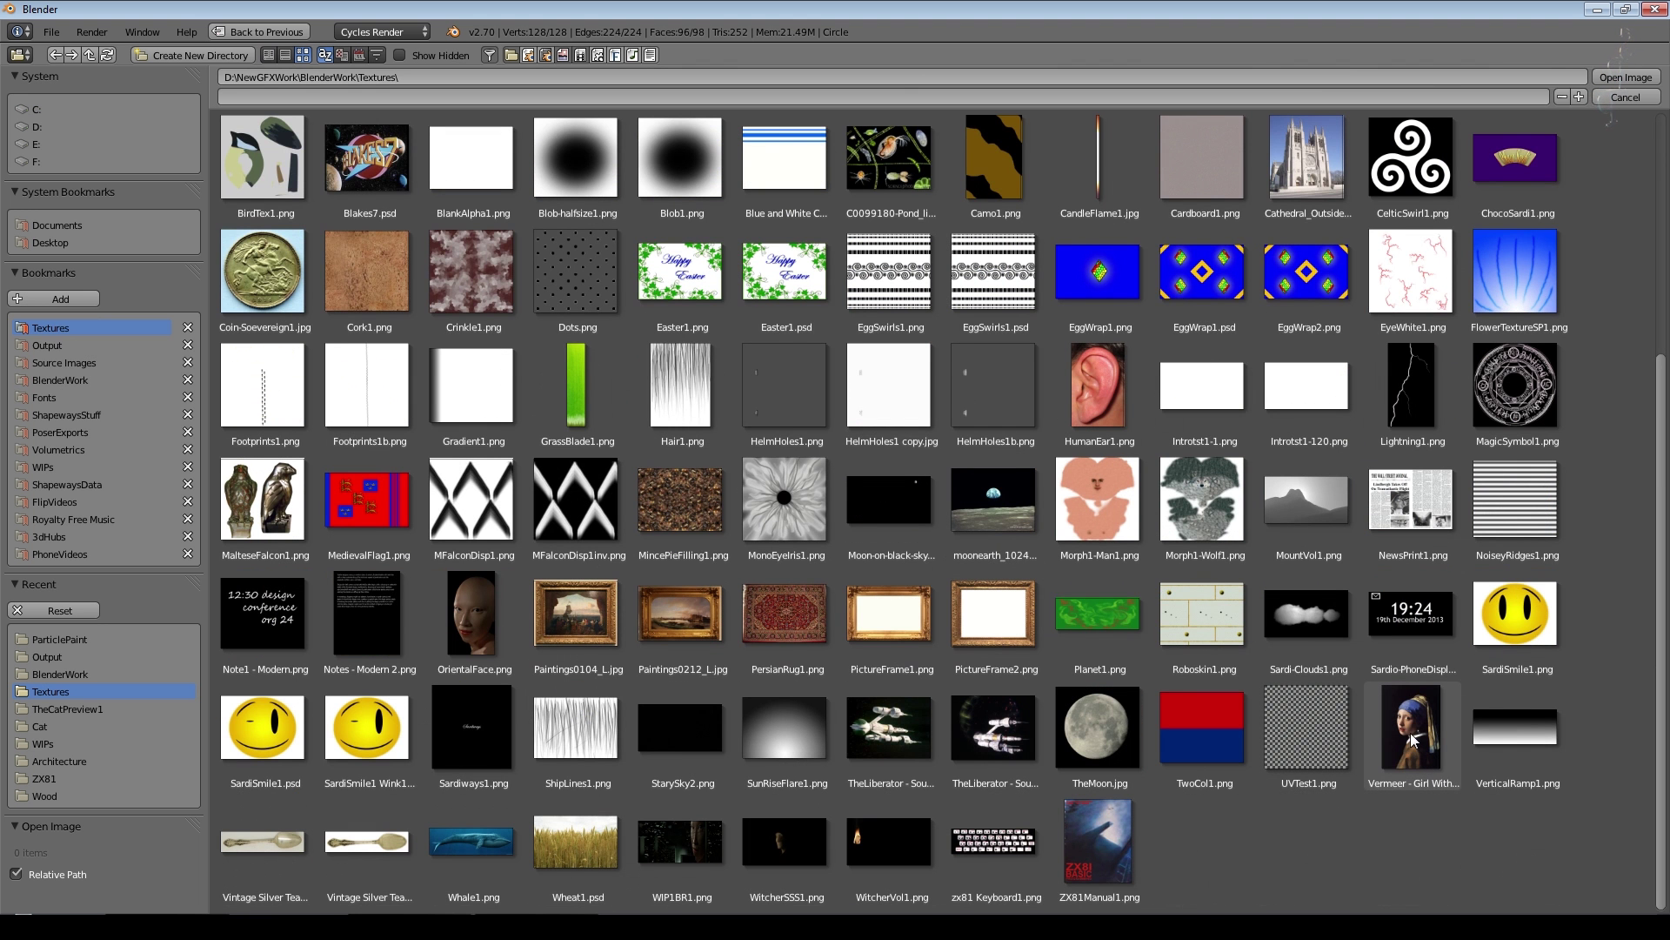
{"action": "left_click", "coordinate": [1412, 740]}
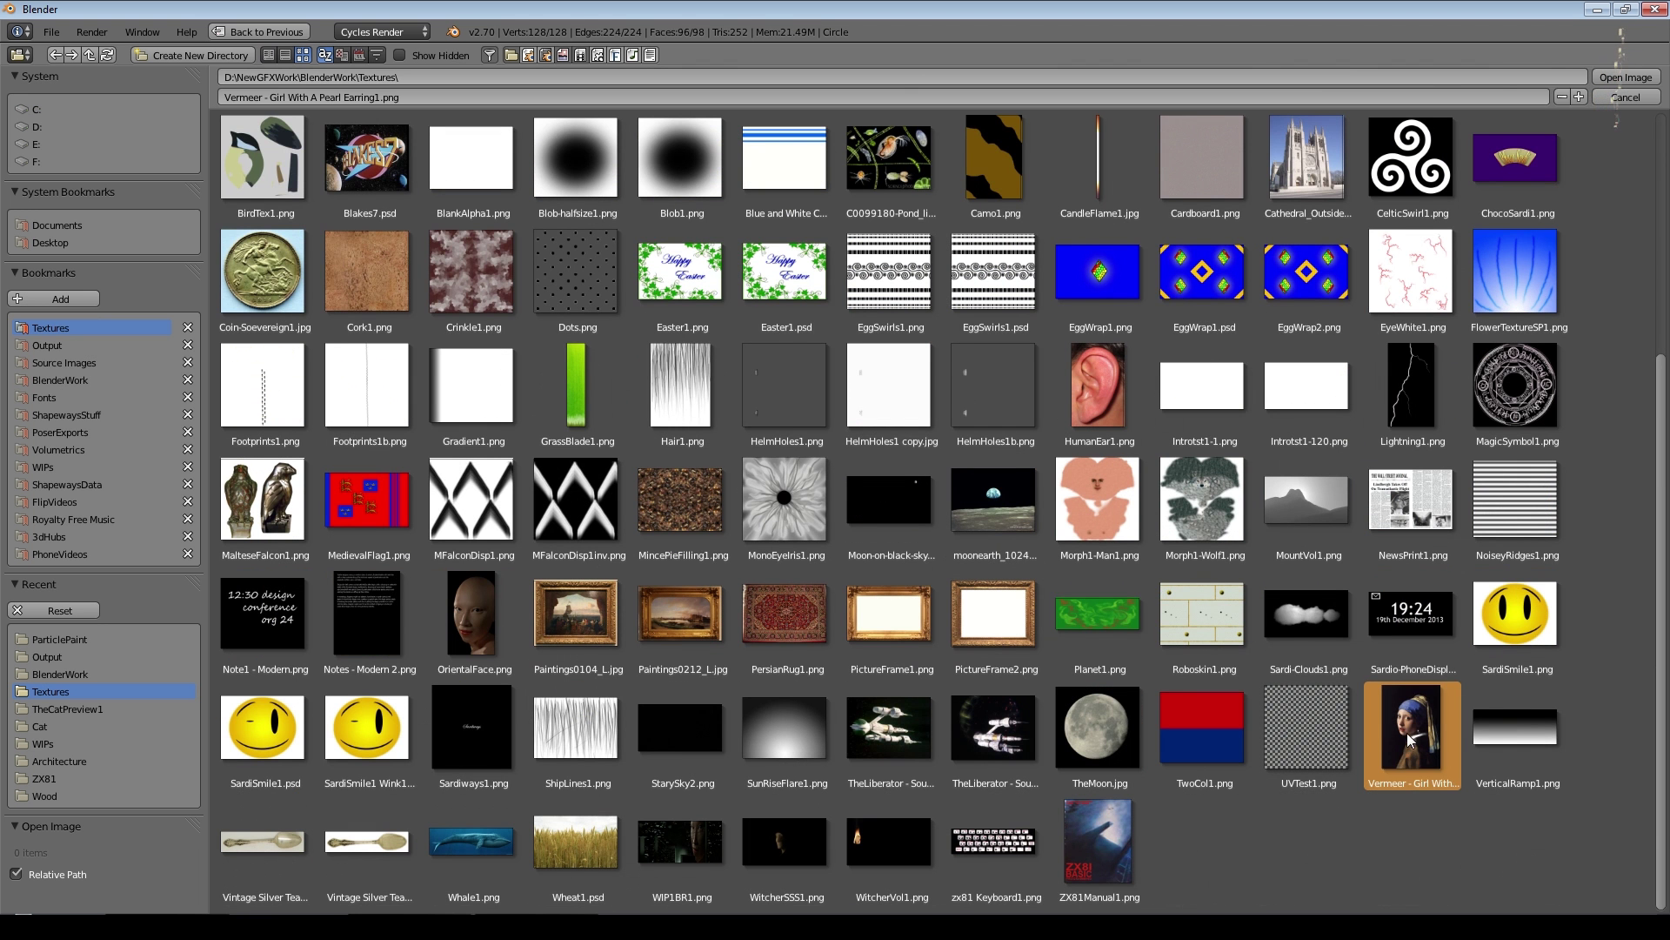
{"action": "left_click", "coordinate": [1632, 78]}
- Return to Object Mode and preview the painting image on the cylinder's cap in Rendered viewport shading
{"action": "key", "text": "Tab"}
{"action": "left_click", "coordinate": [315, 783]}
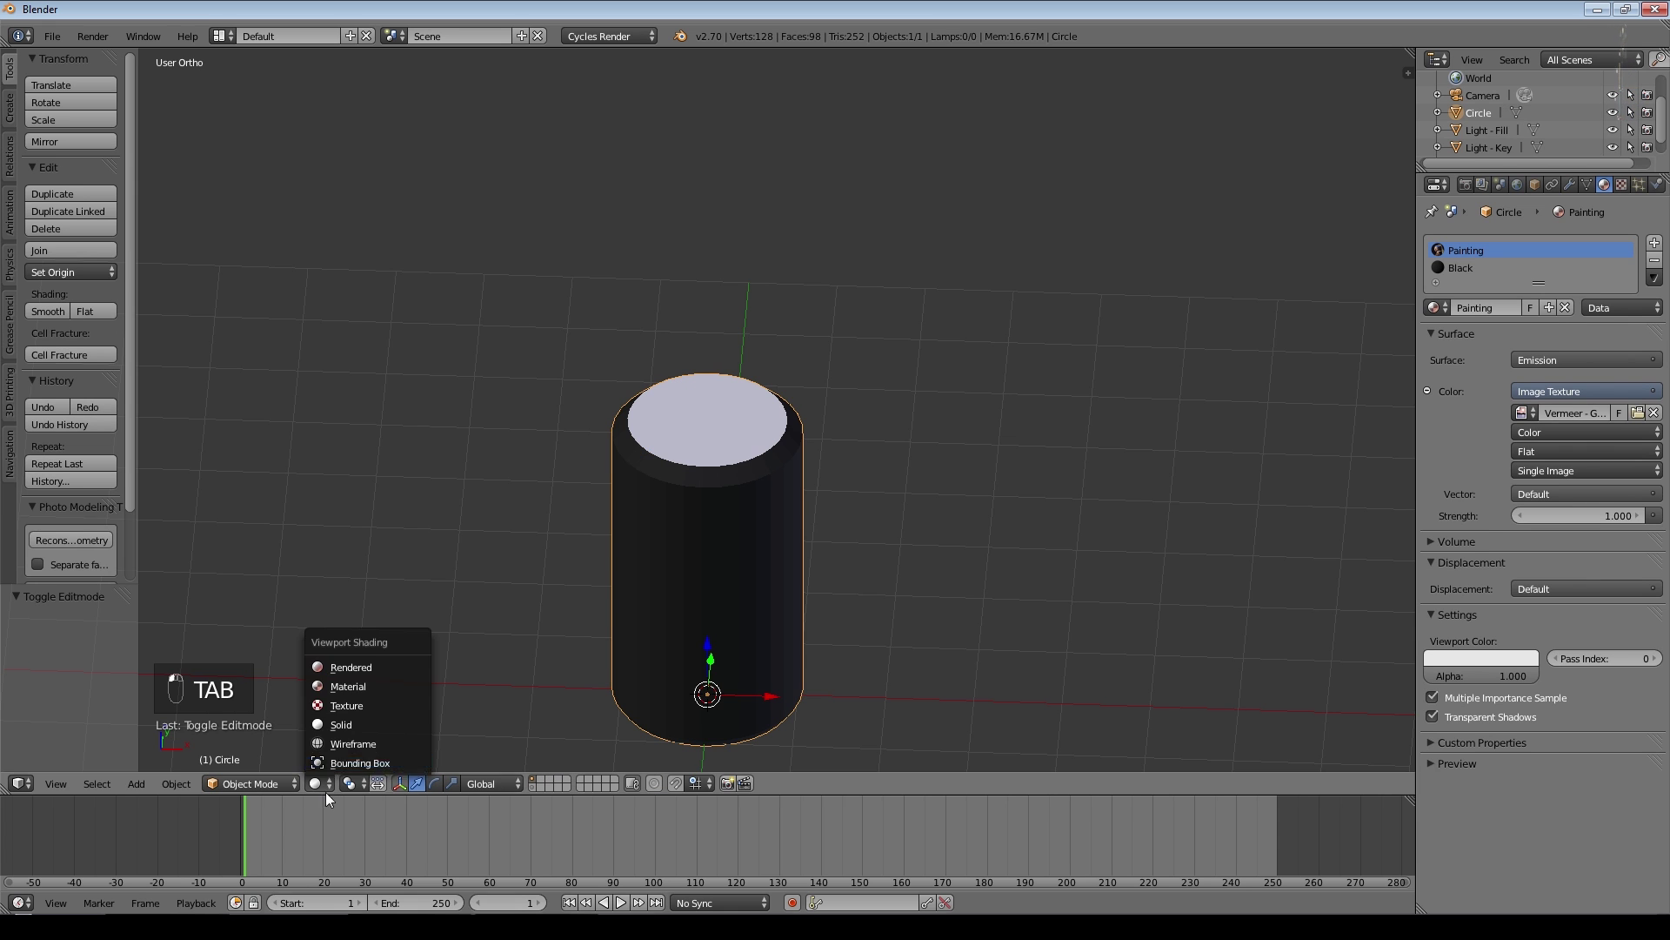
{"action": "left_click", "coordinate": [319, 788]}
{"action": "left_click", "coordinate": [336, 681]}
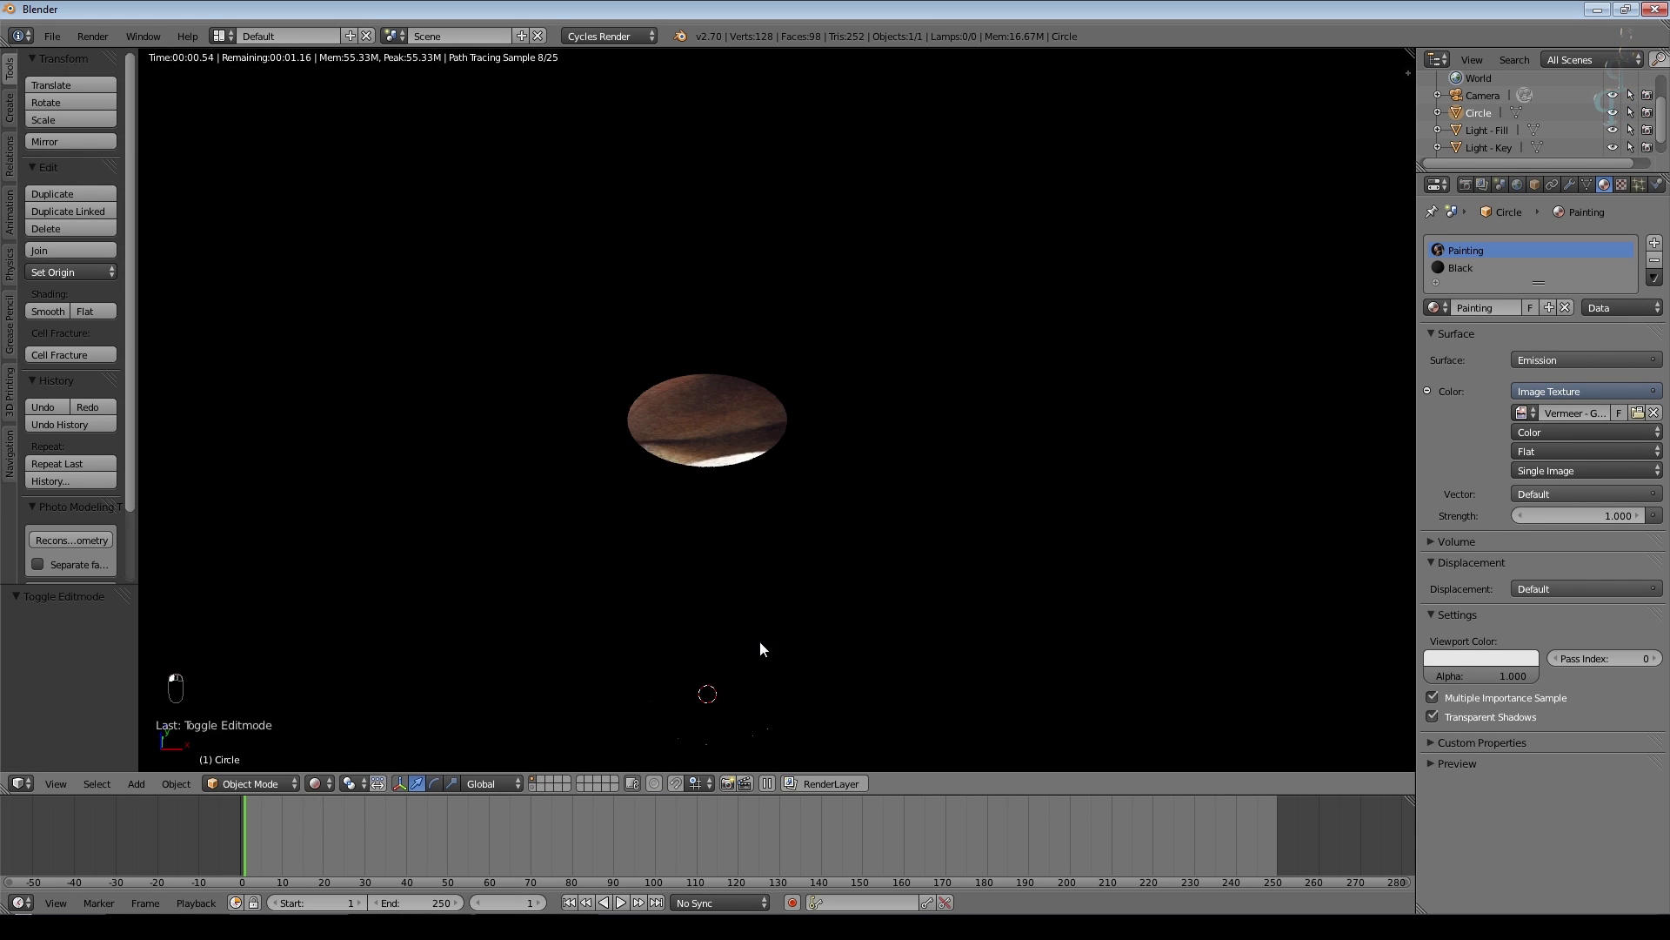
{"action": "middle_click_drag", "start_coordinate": [937, 539], "coordinate": [934, 602]}
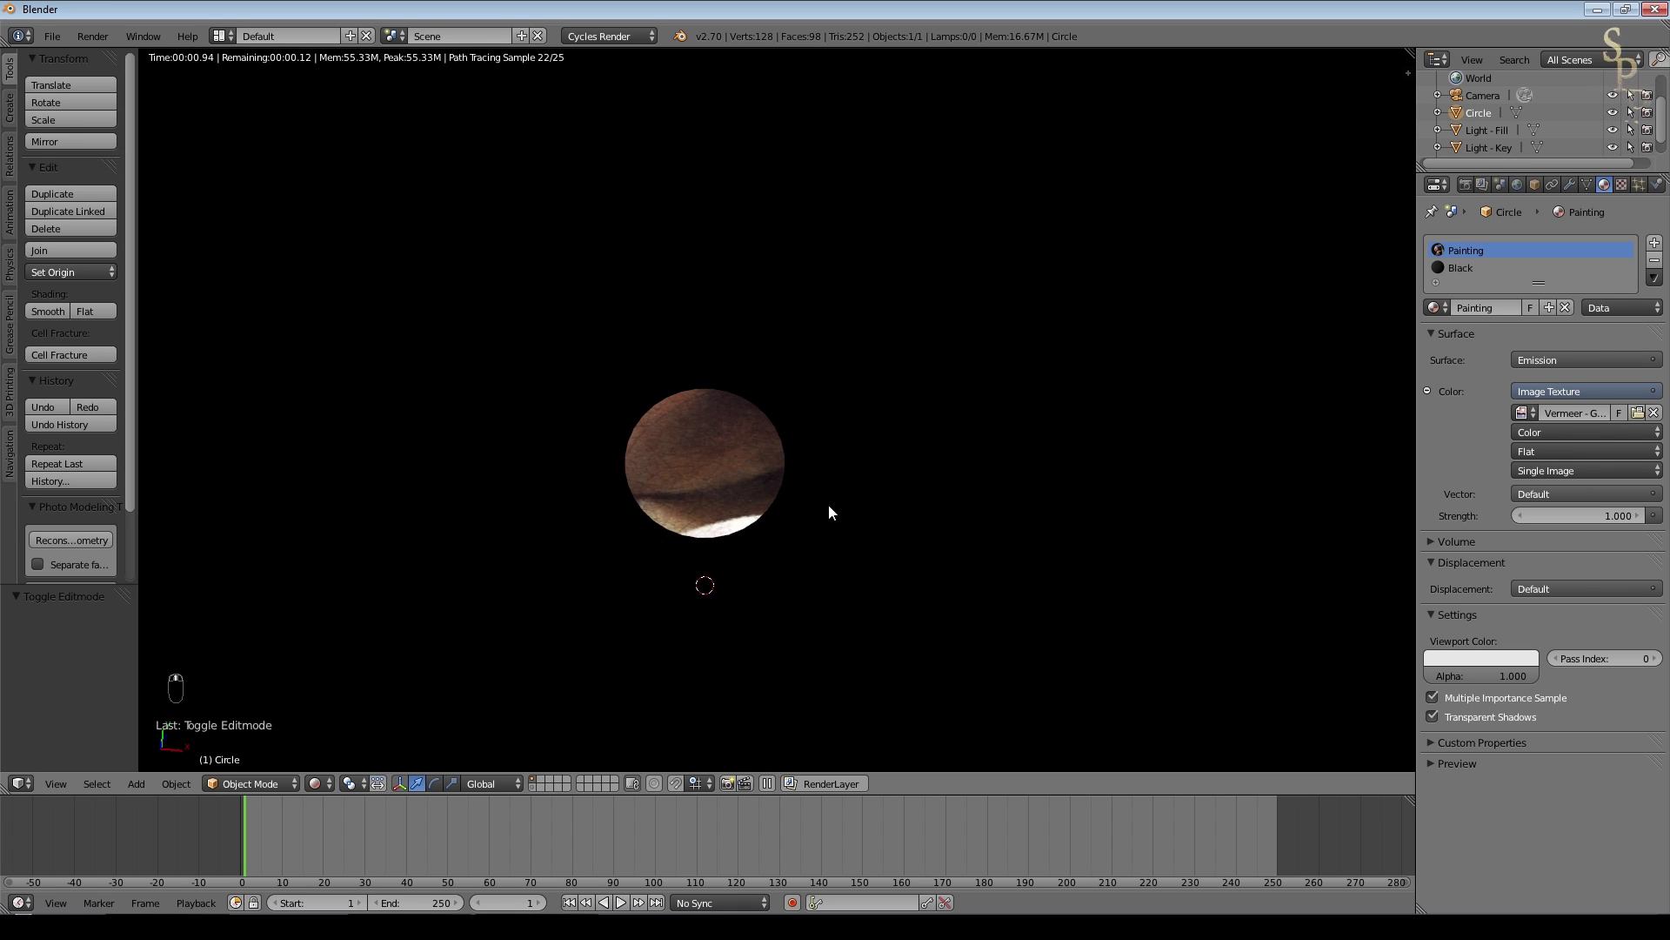
{"action": "scroll", "coordinate": [828, 501], "scroll_direction": "up", "scroll_amount": 3}
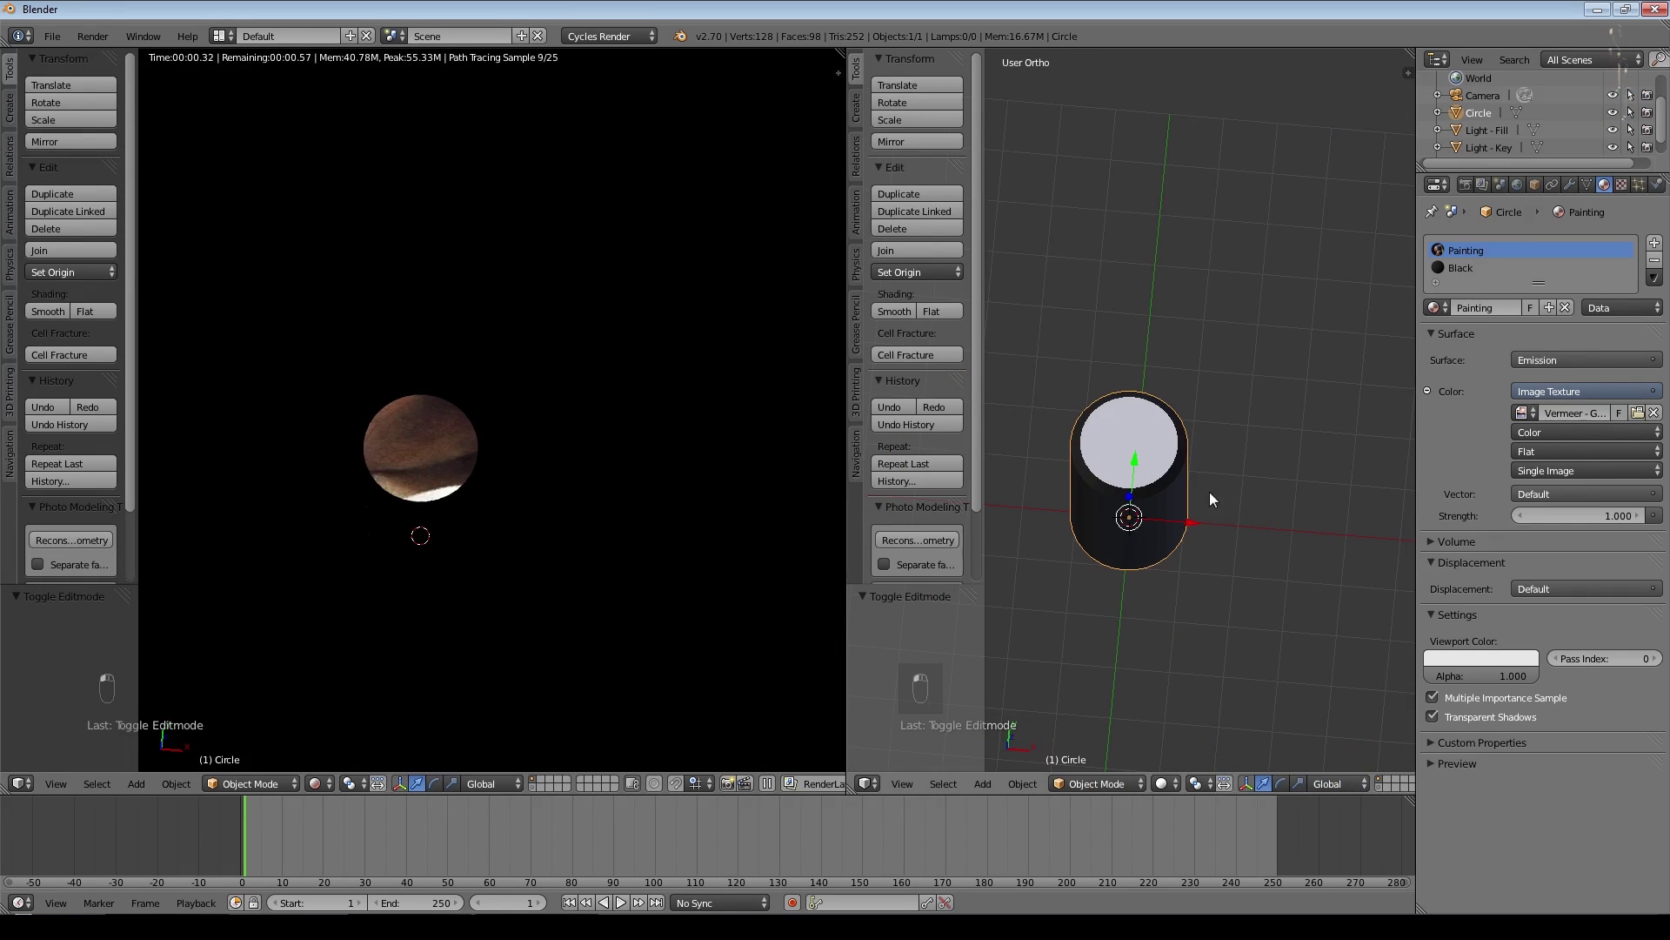
- Move the cylinder about -0.389 along X and about 0.903 along Y
{"action": "key", "text": "g"}
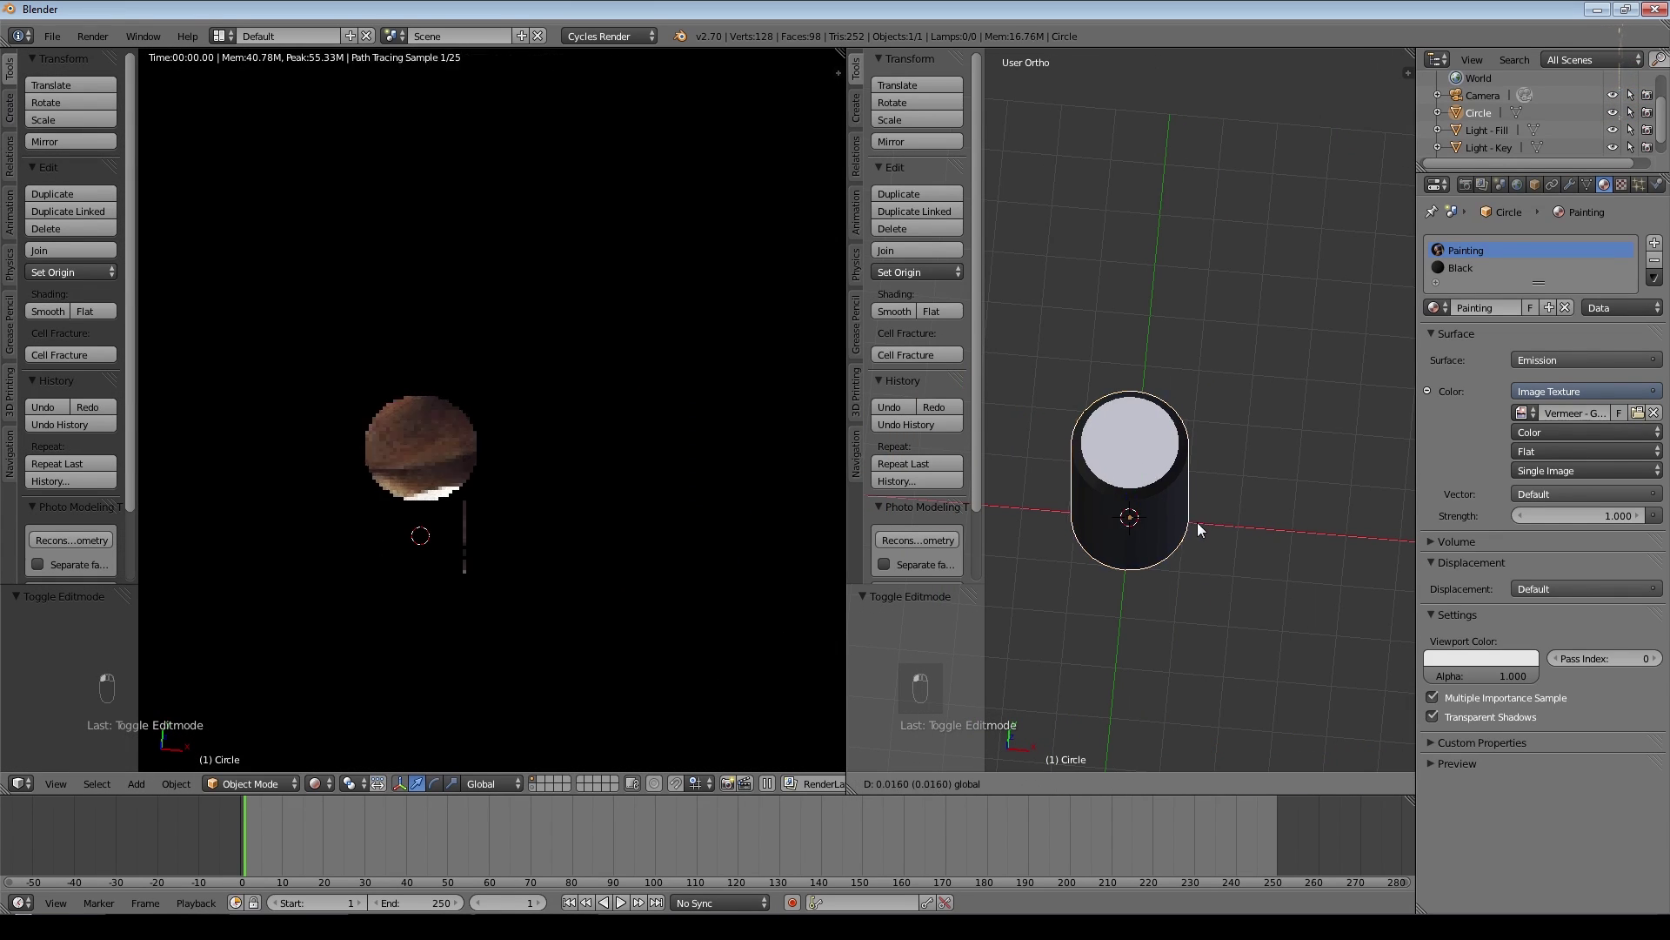
{"action": "left_click", "coordinate": [1131, 548]}
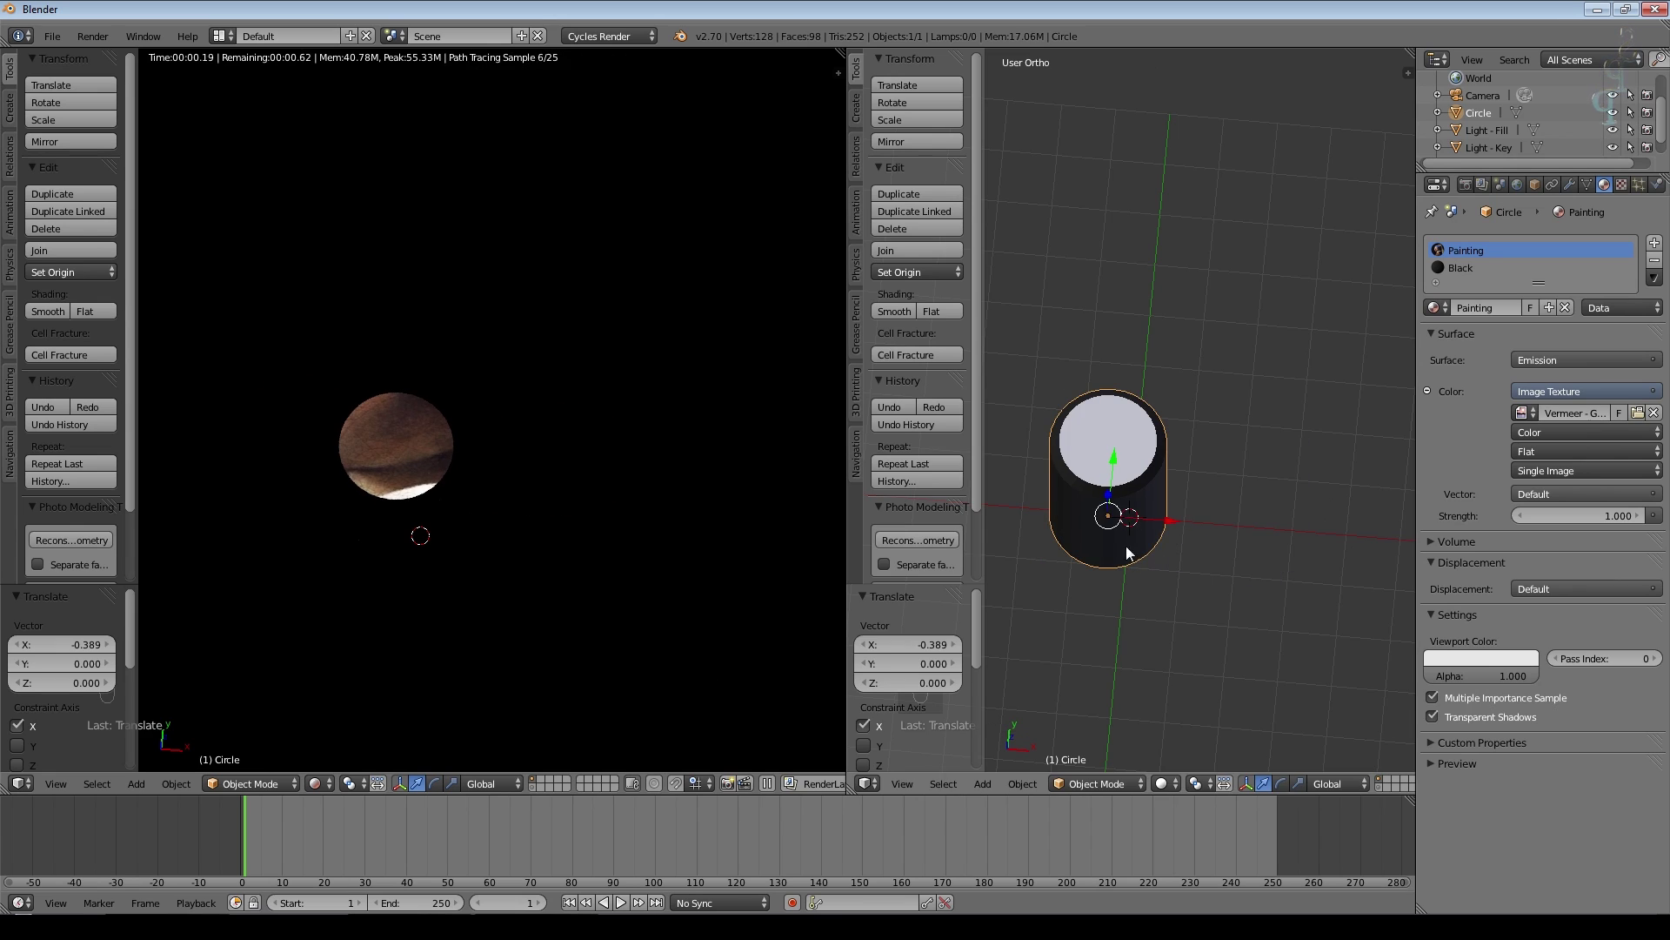
{"action": "left_click_drag", "start_coordinate": [1119, 454], "coordinate": [1114, 409]}
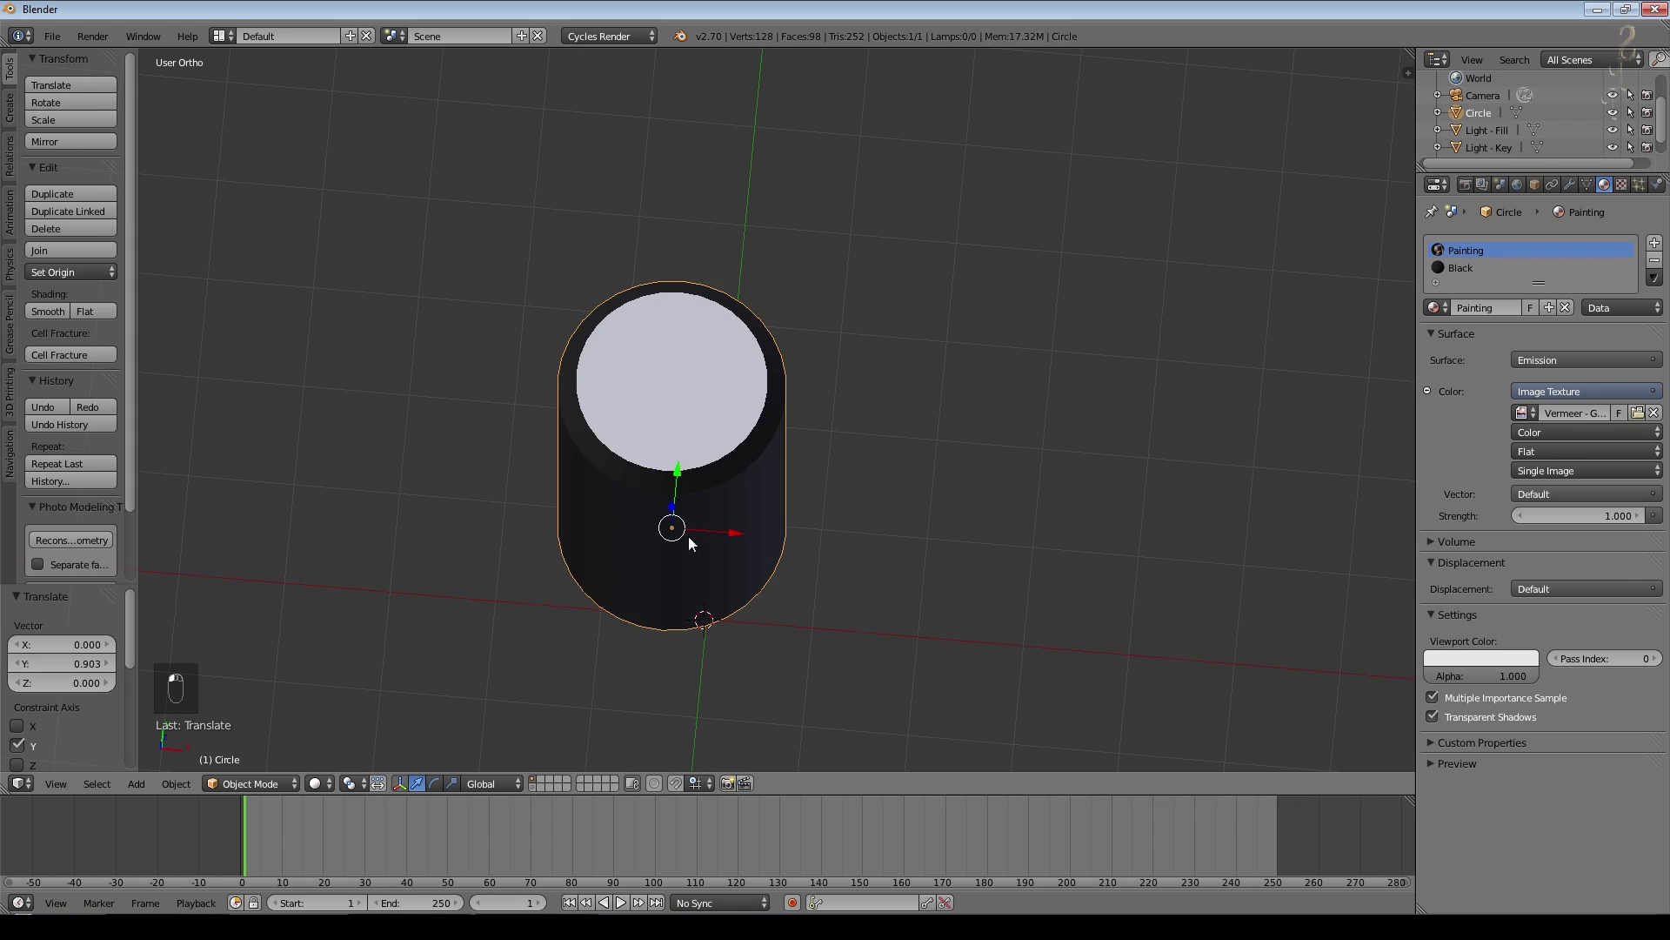
- Move the cylinder to the second layer
{"action": "scroll", "coordinate": [692, 538], "scroll_direction": "down", "scroll_amount": 9}
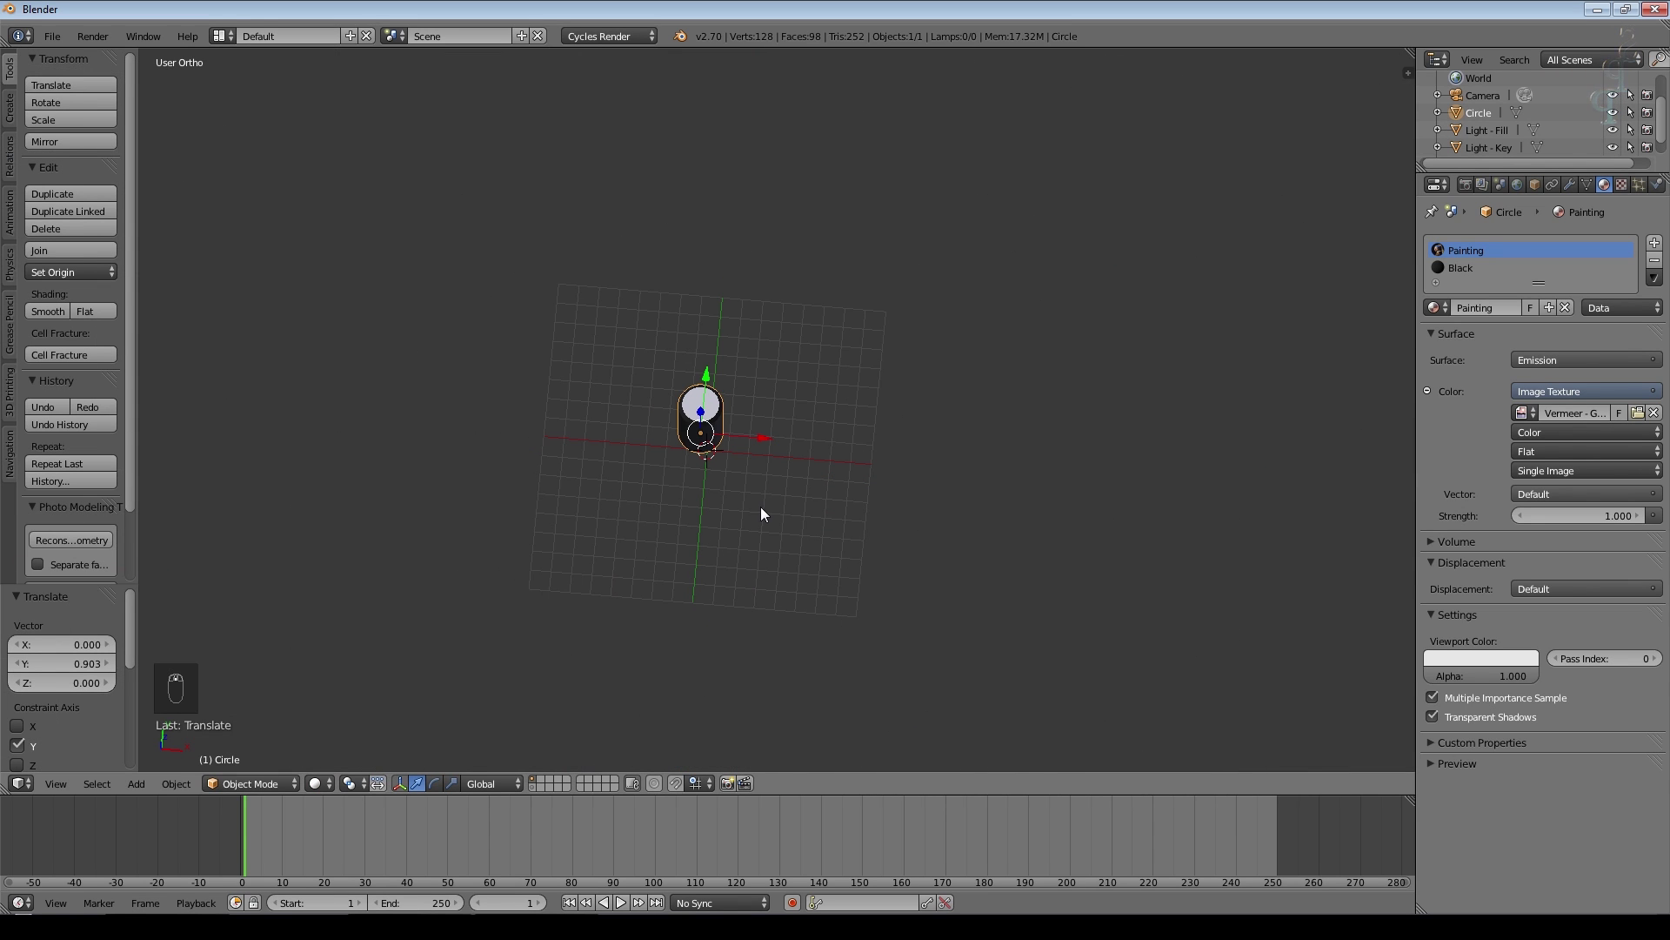
{"action": "key", "text": "m"}
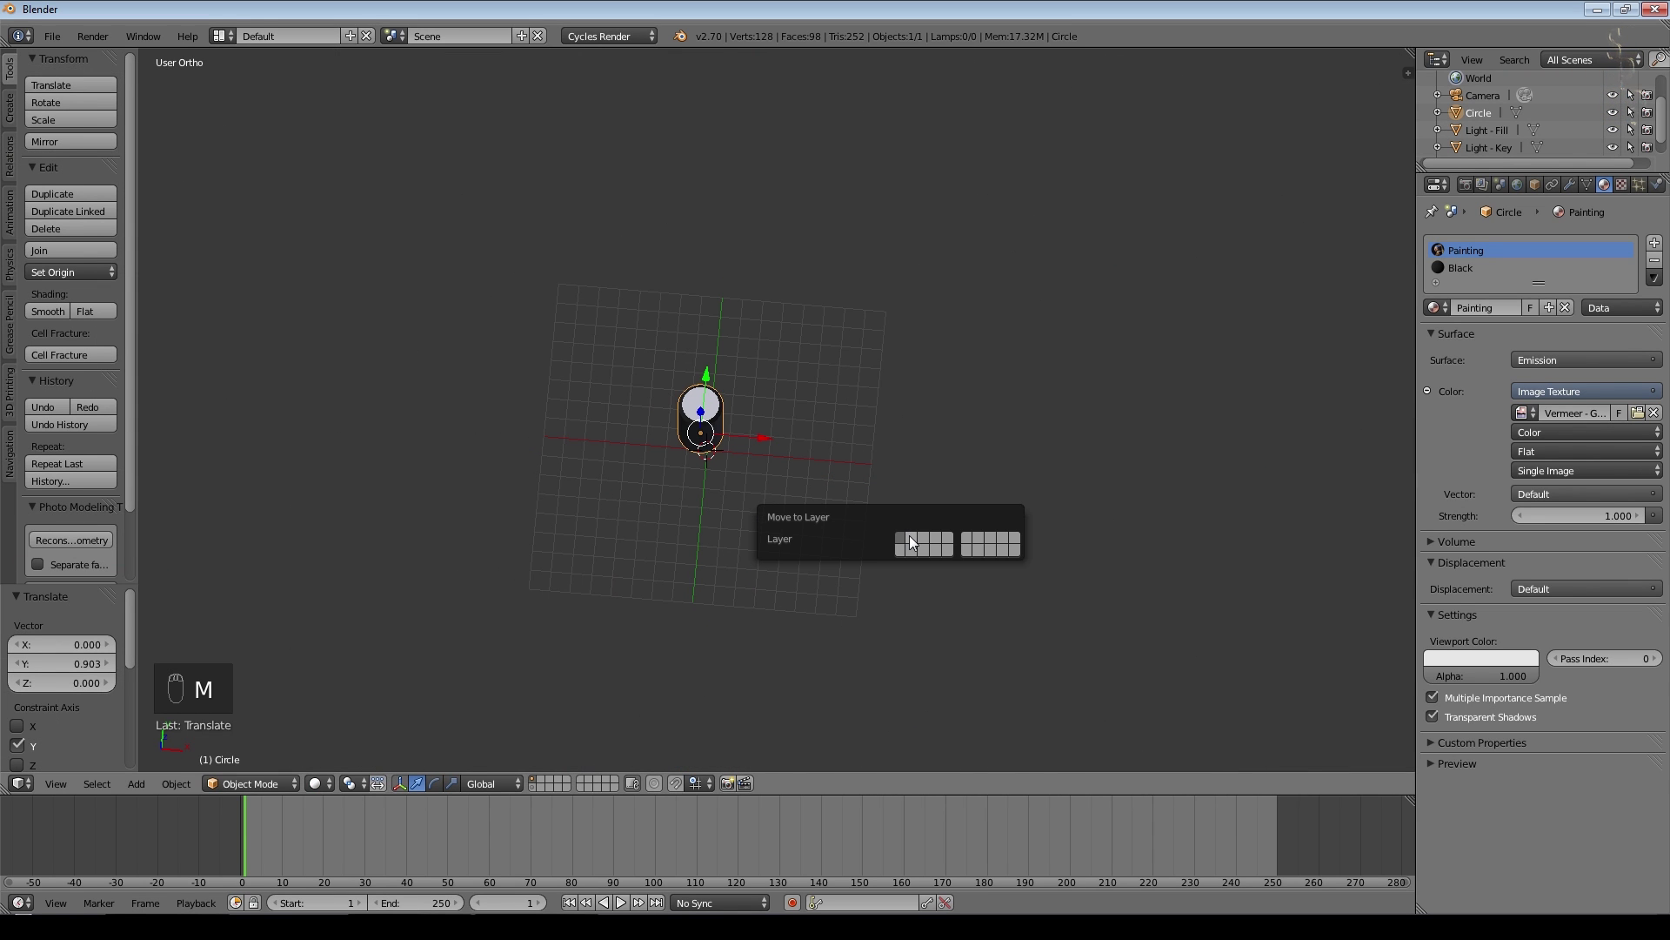
{"action": "left_click", "coordinate": [911, 543]}
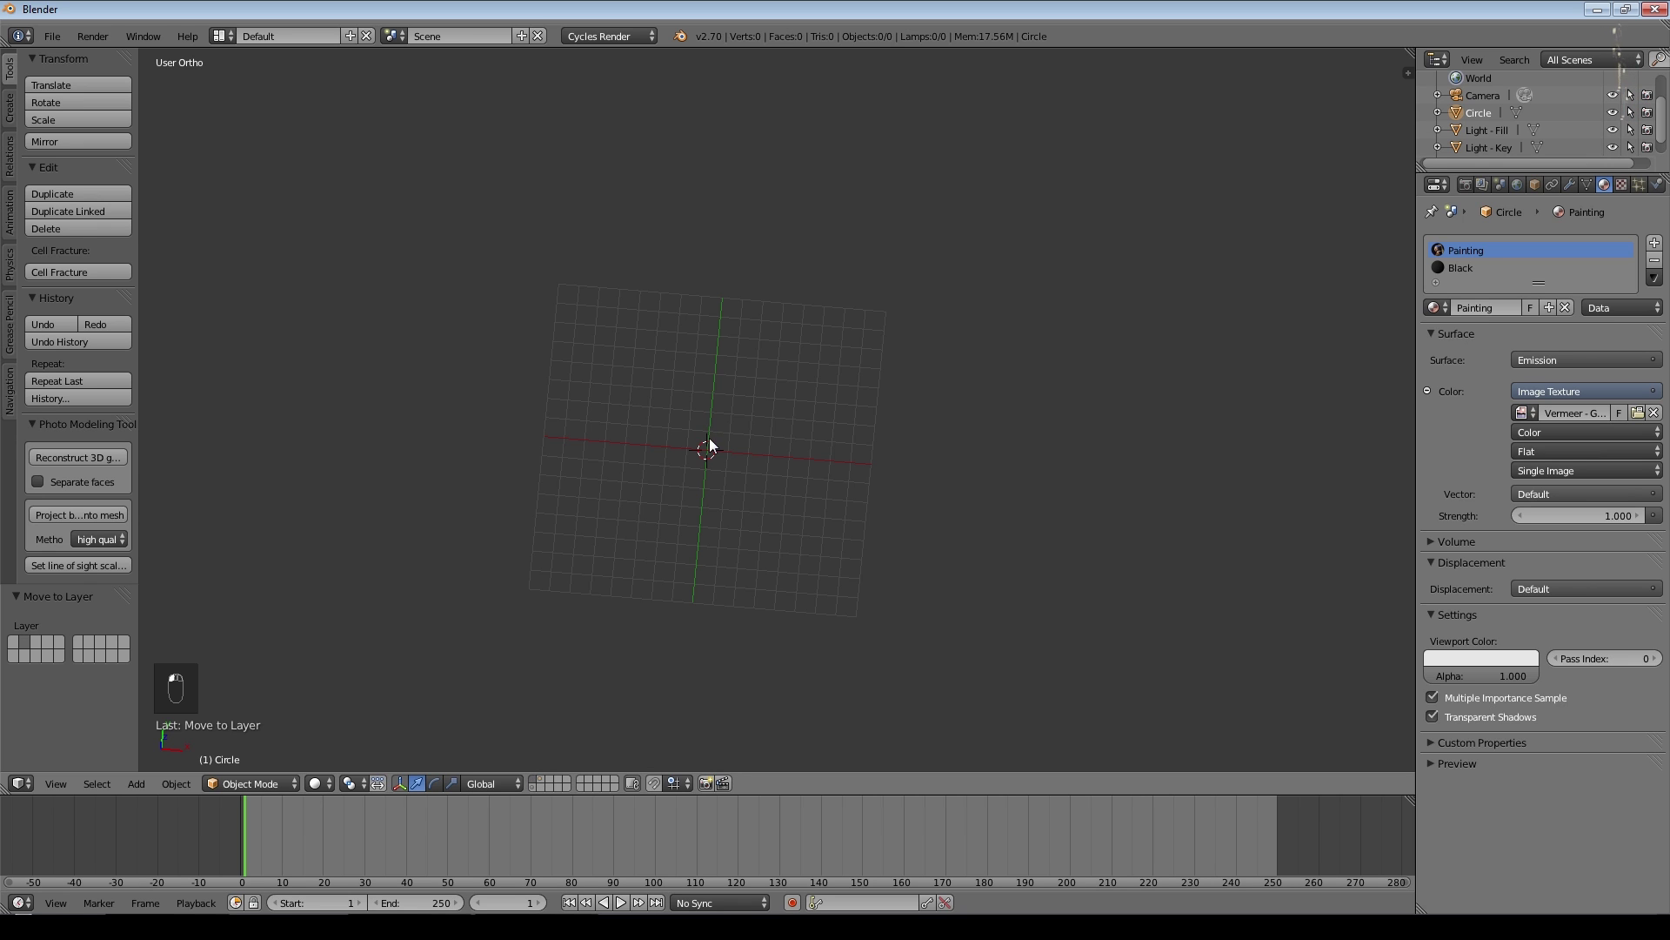
- Add a plane, scale it up by about 6.768, and narrow it along the X axis
{"action": "key", "text": "shift+a"}
{"action": "left_click", "coordinate": [766, 437]}
{"action": "key", "text": "s"}
{"action": "left_click", "coordinate": [1054, 567]}
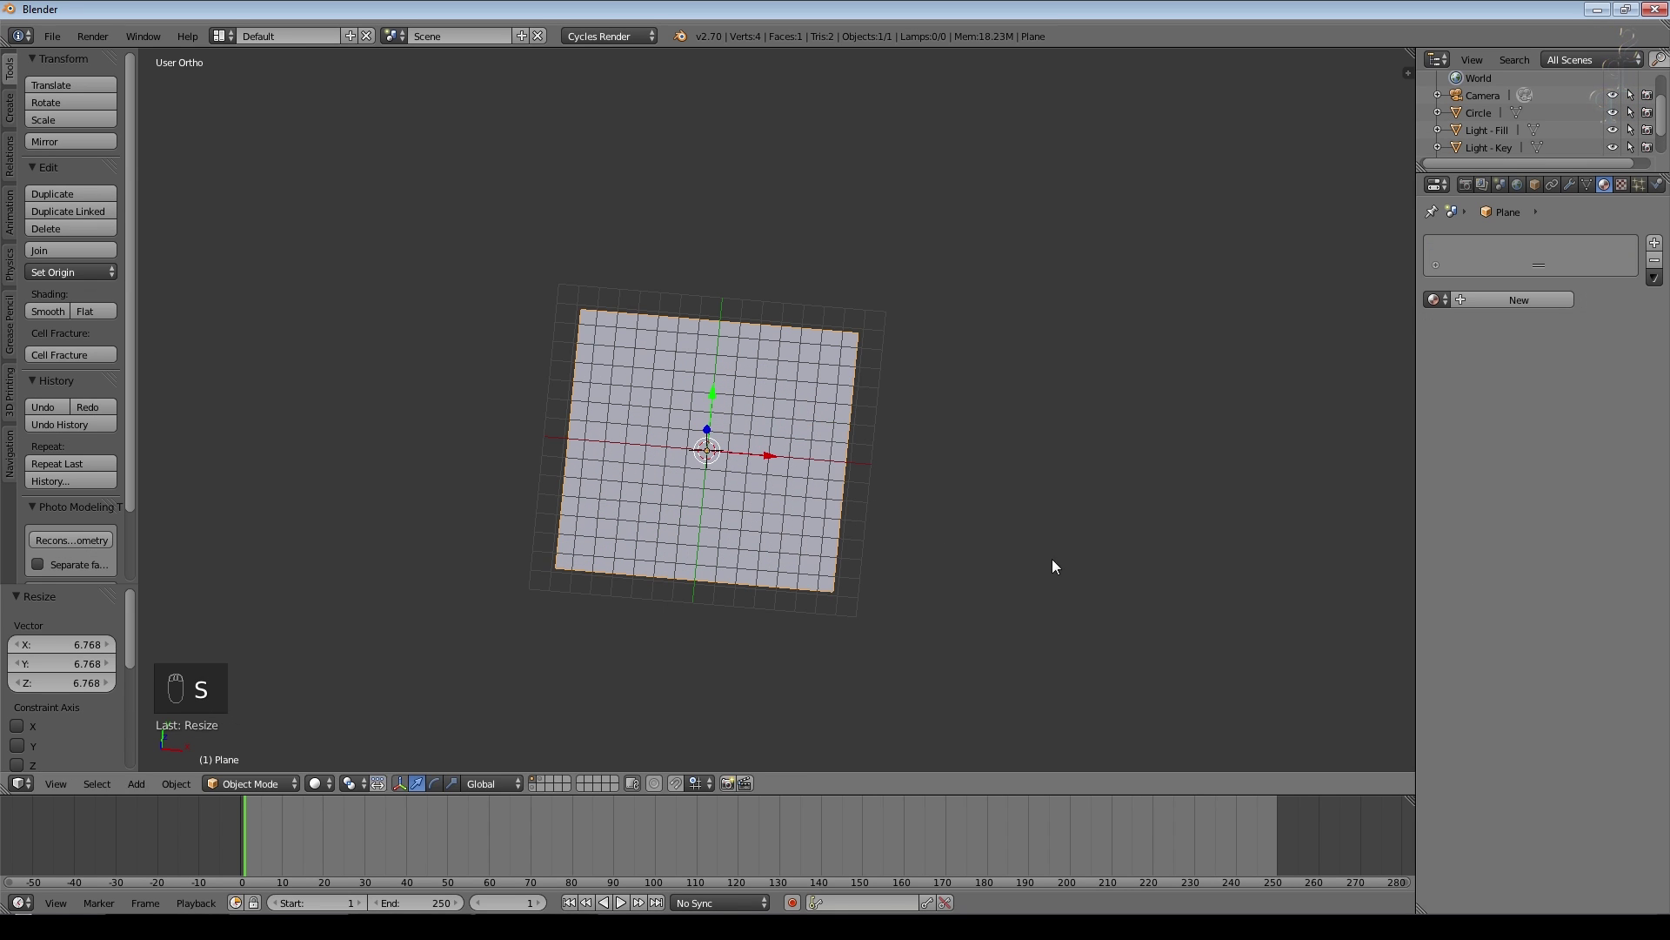
{"action": "key", "text": "s"}
{"action": "key", "text": "x"}
{"action": "left_click", "coordinate": [967, 513]}
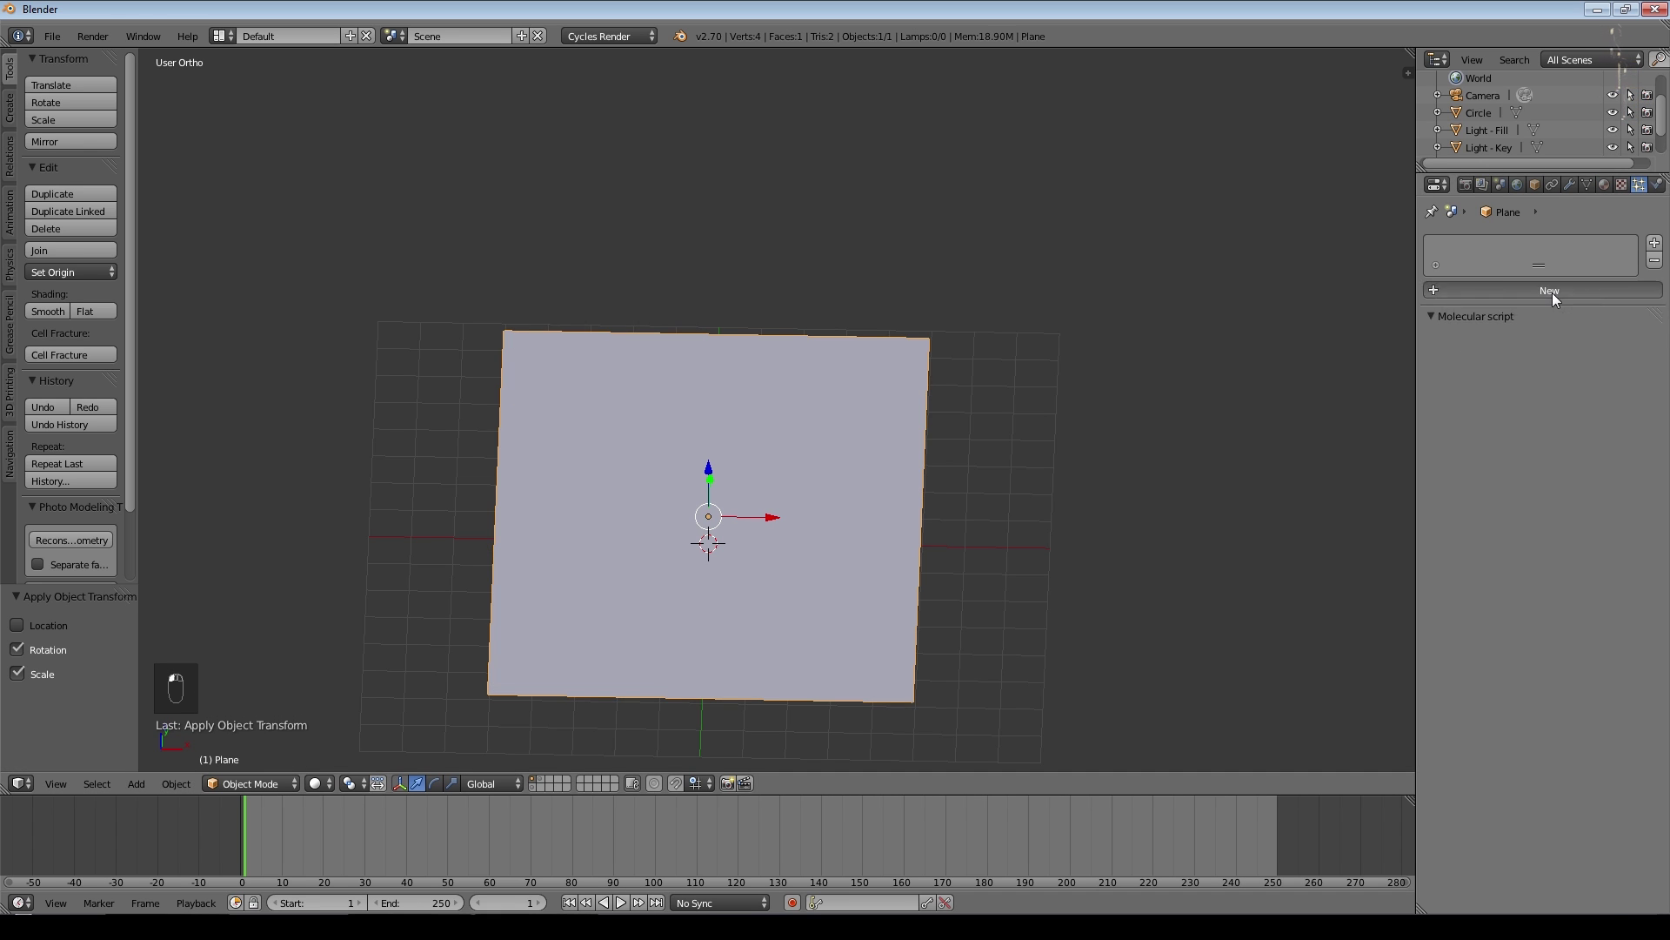
- Add a Hair particle system to the plane and set its particles to render as Object
{"action": "left_click", "coordinate": [1550, 292]}
{"action": "left_click", "coordinate": [1526, 310]}
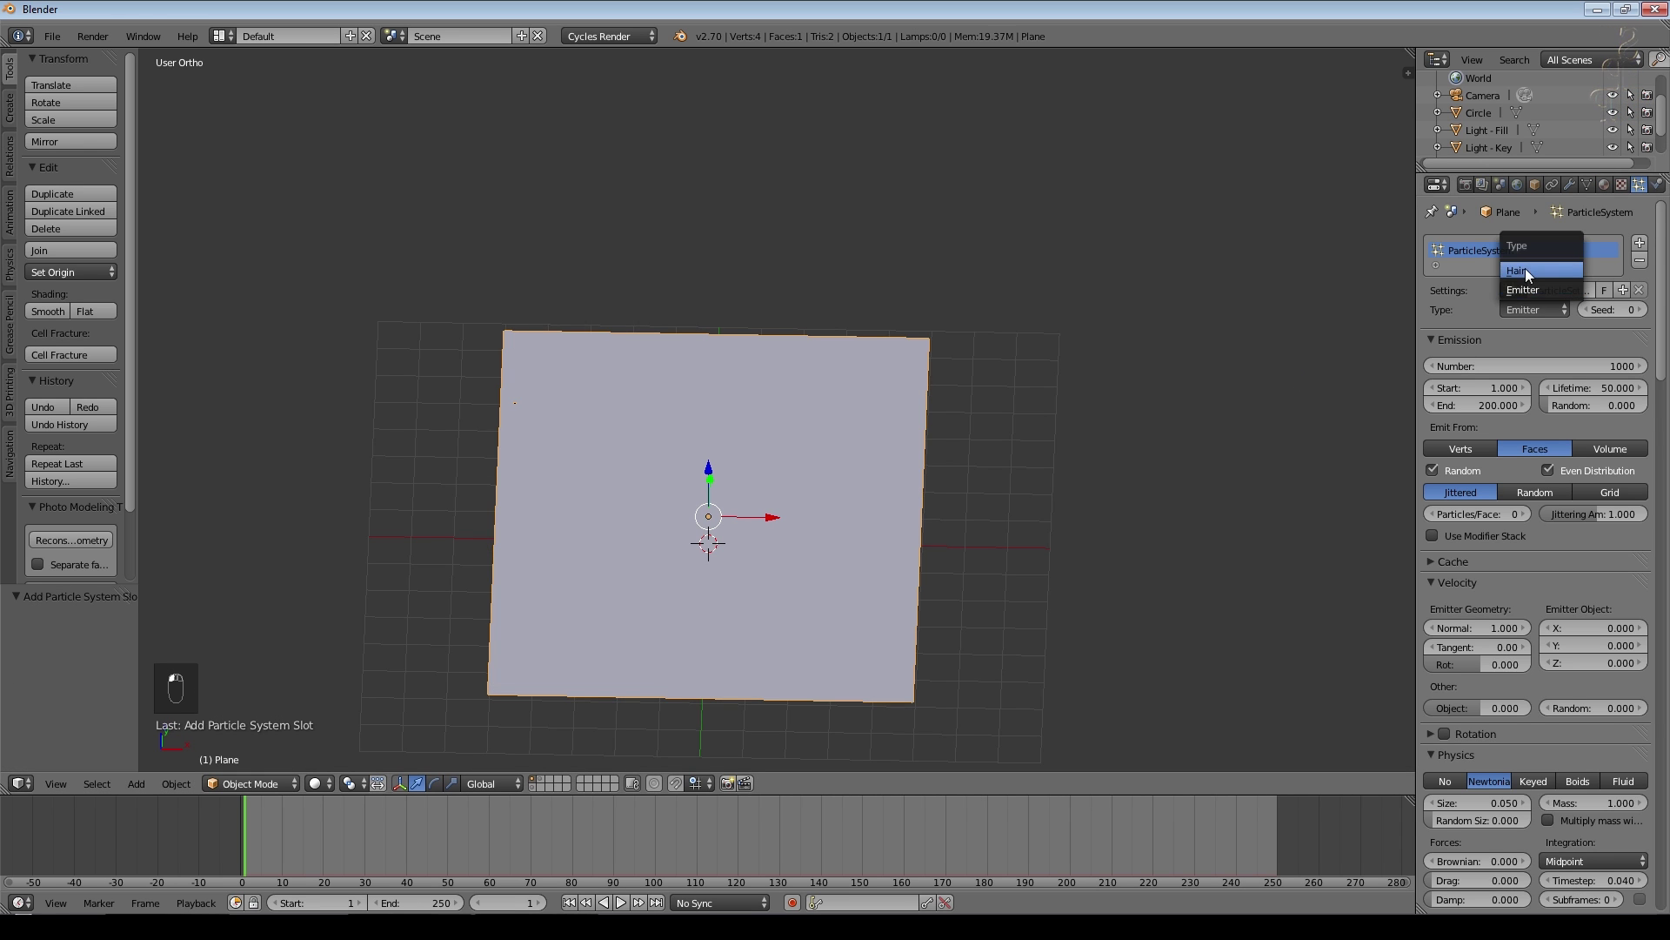
{"action": "left_click", "coordinate": [1526, 268]}
{"action": "middle_click_drag", "start_coordinate": [1126, 514], "coordinate": [1141, 447]}
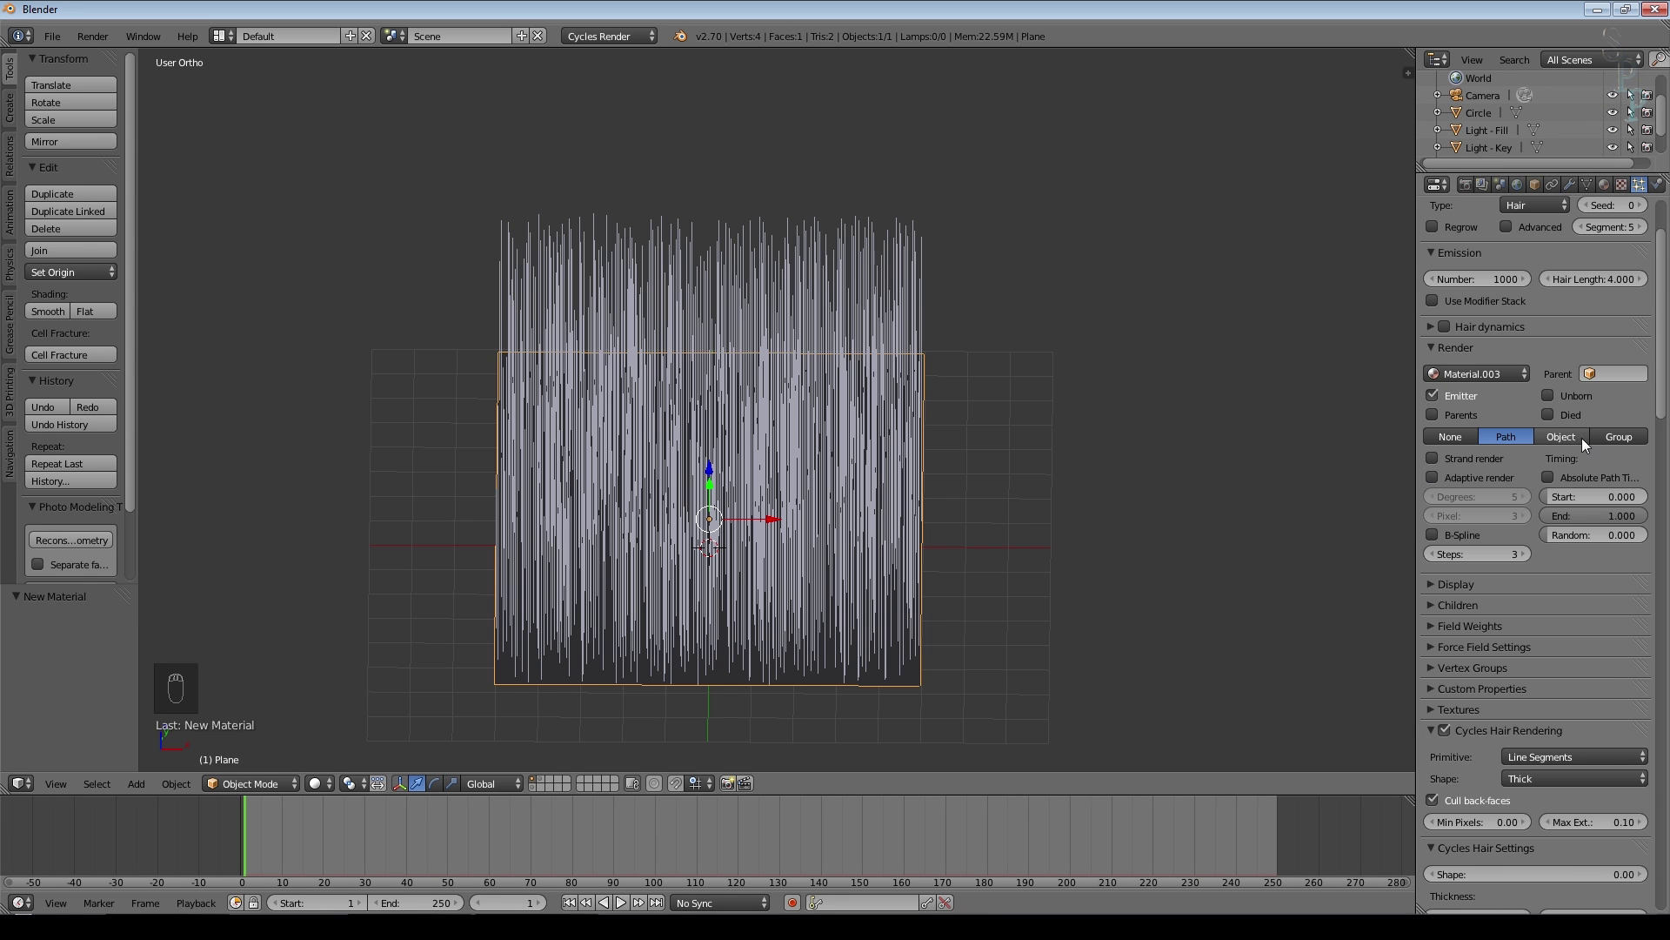
{"action": "left_click", "coordinate": [1566, 436]}
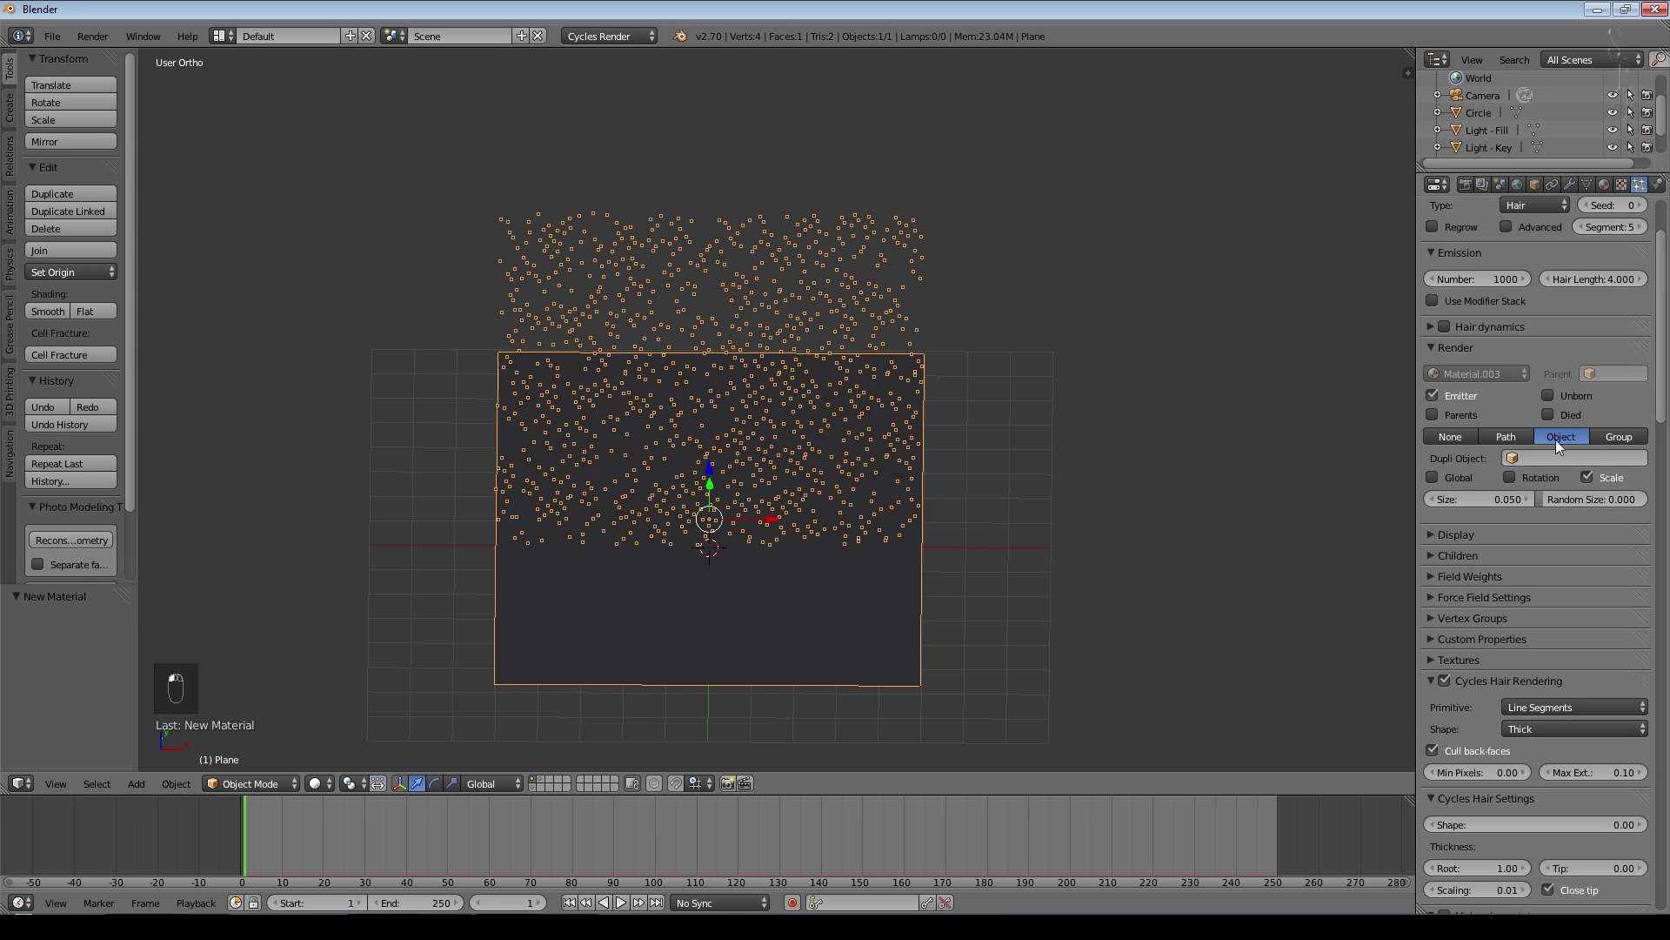
{"action": "left_click", "coordinate": [1575, 458]}
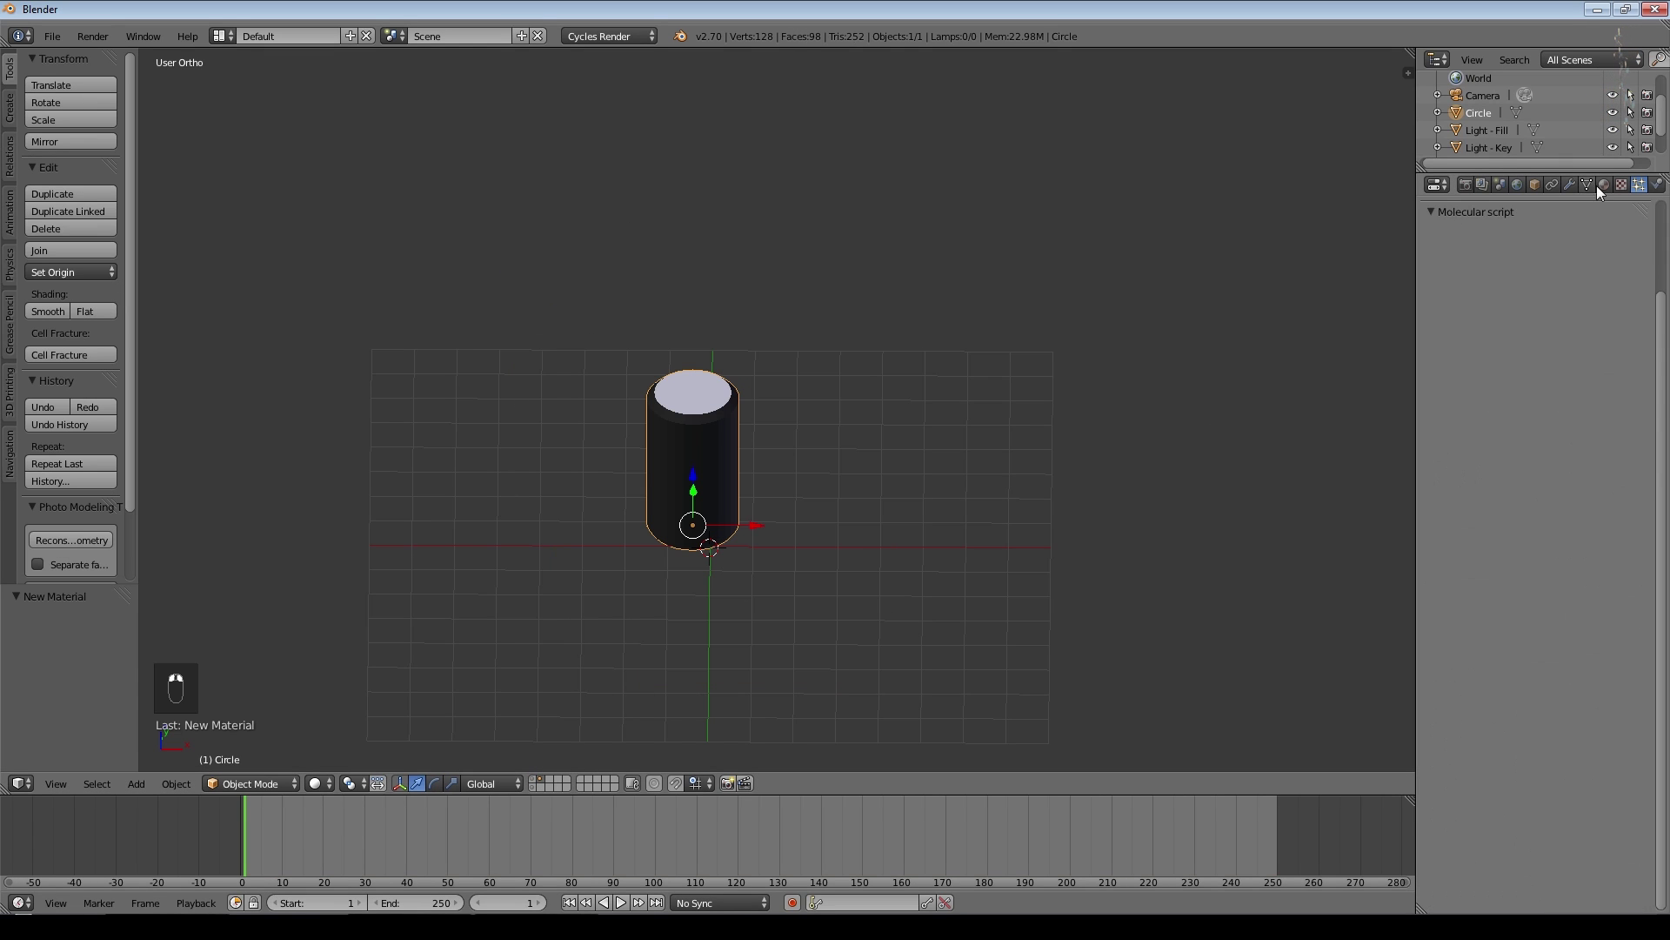
- Rename the cylinder PaintParticle and set it as the Dupli Object of the plane's particle system
{"action": "left_click", "coordinate": [1535, 184]}
{"action": "double_click", "coordinate": [1543, 241]}
{"action": "type", "text": "PaintPa"}
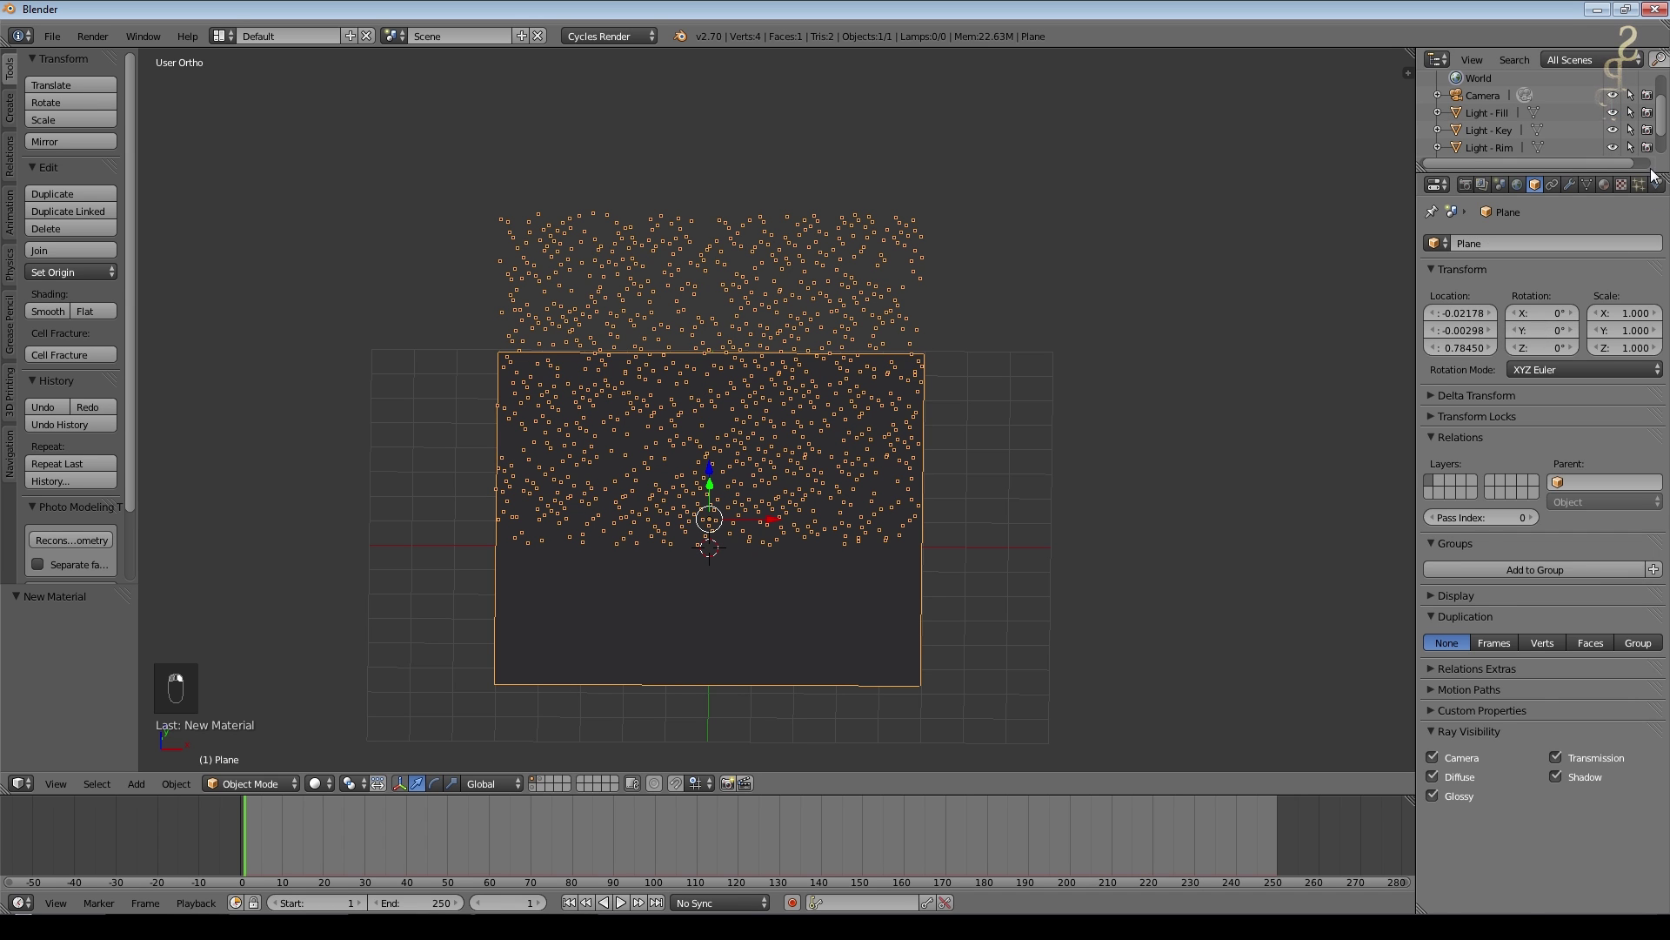
{"action": "left_click", "coordinate": [1579, 457]}
{"action": "left_click", "coordinate": [1518, 553]}
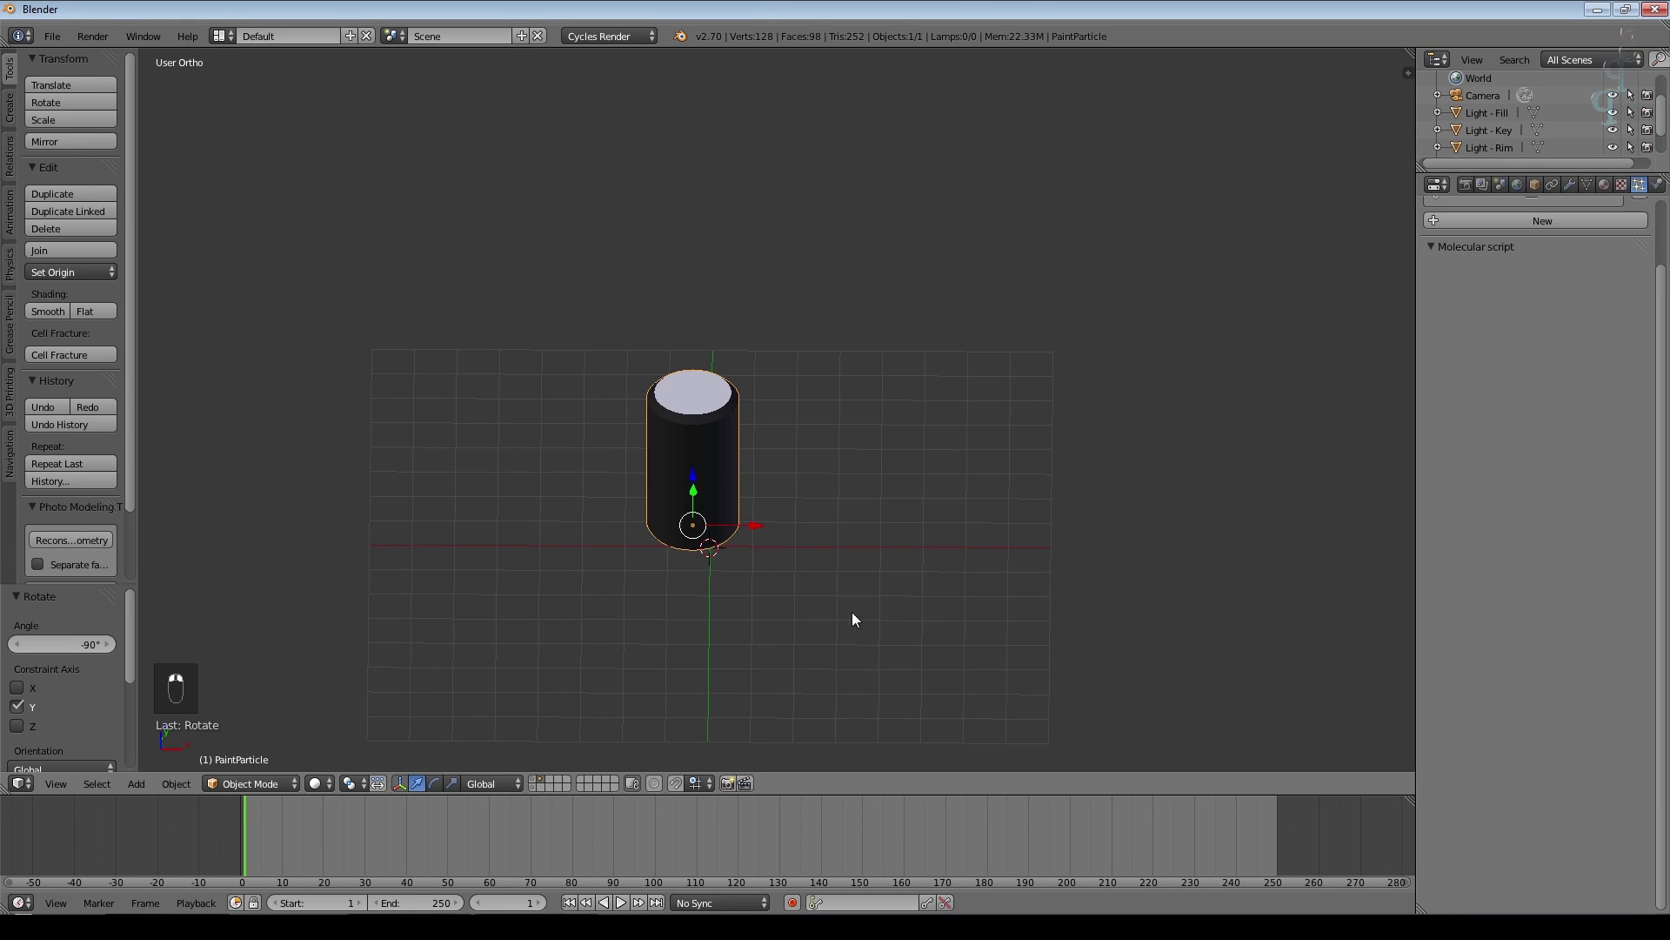
- Rotate the PaintParticle cylinder 90 degrees about the global Y axis
{"action": "type", "text": "ry"}
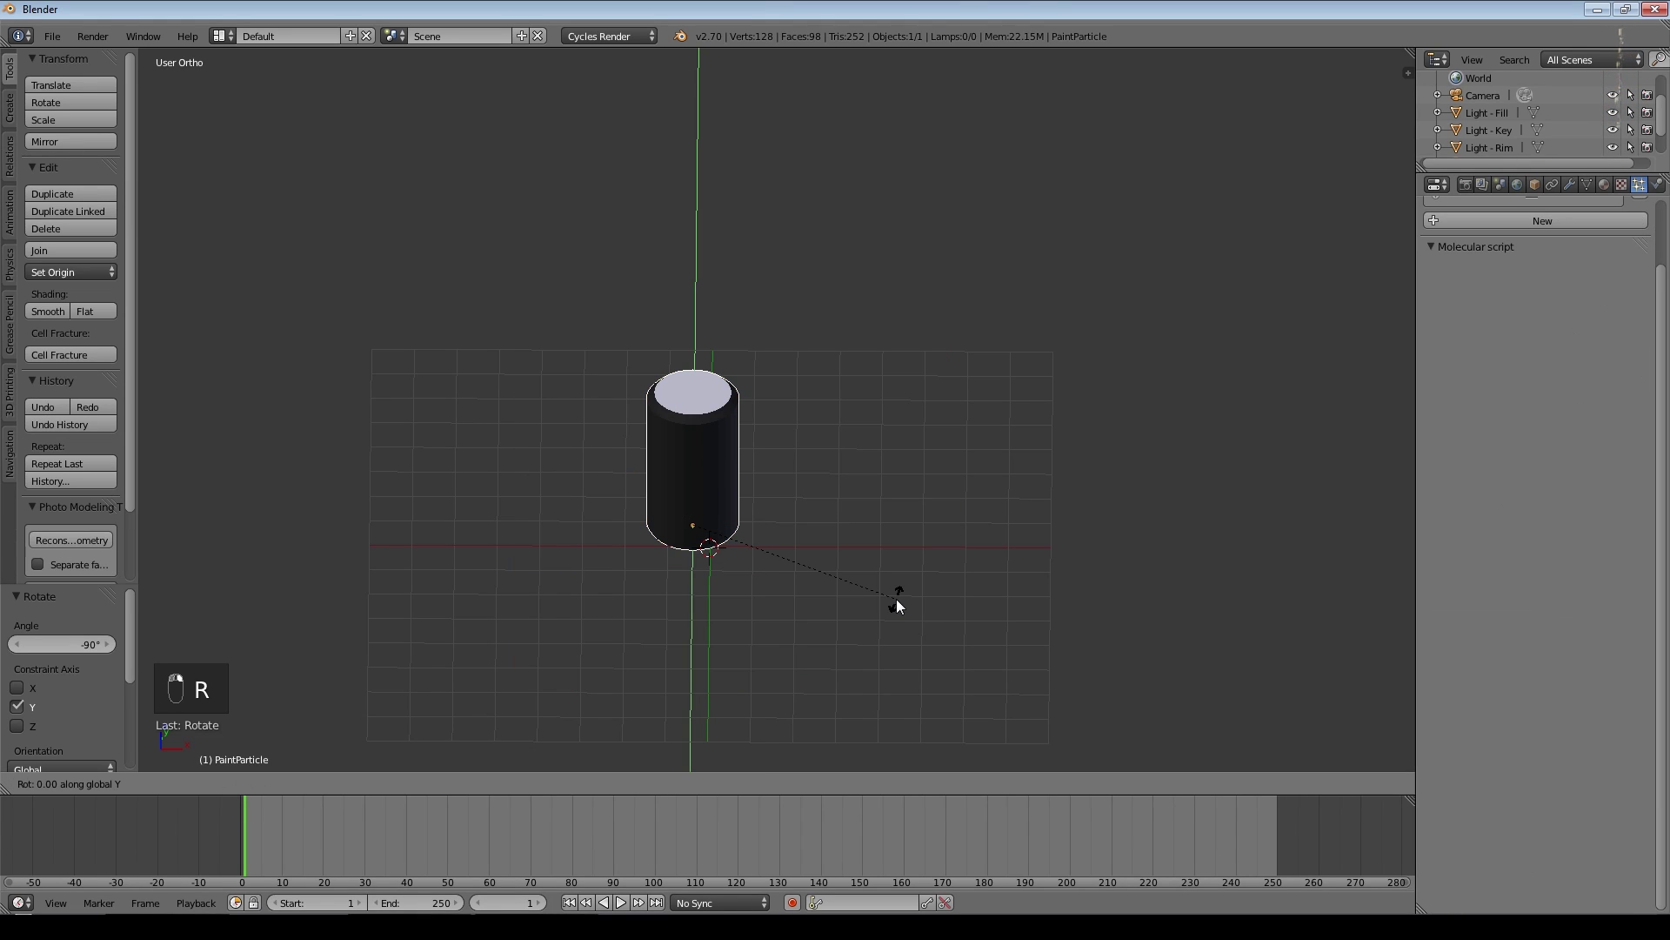
{"action": "type", "text": "90"}
{"action": "left_click", "coordinate": [896, 600]}
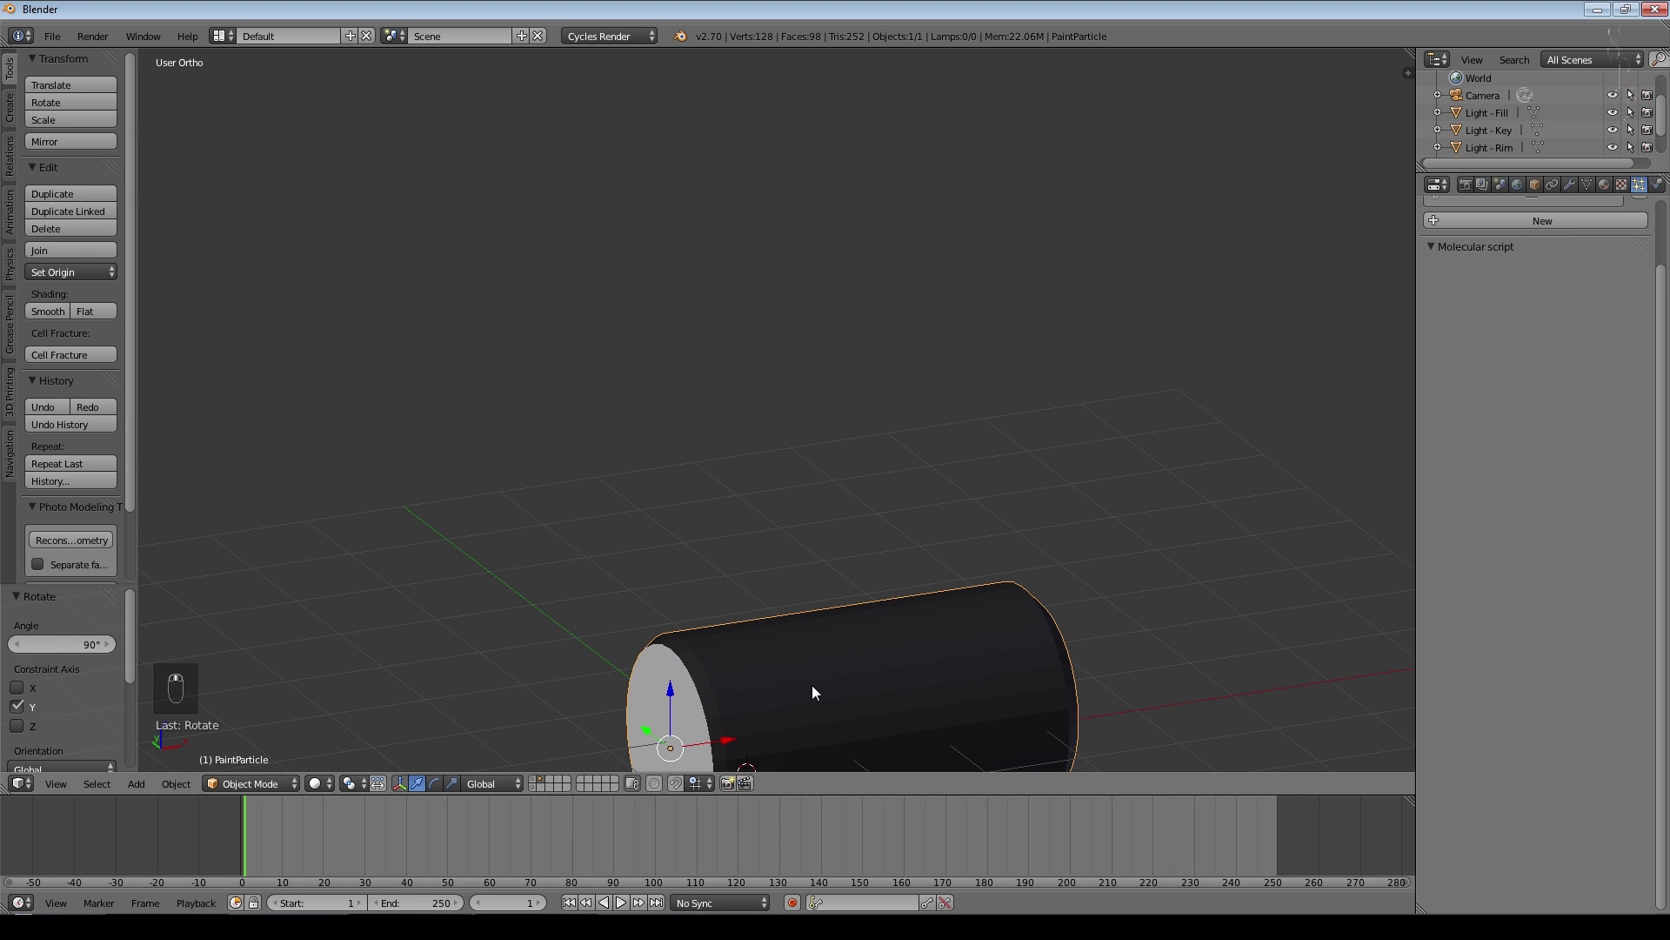
{"action": "middle_click_drag", "start_coordinate": [812, 685], "coordinate": [780, 517], "text": "shift"}
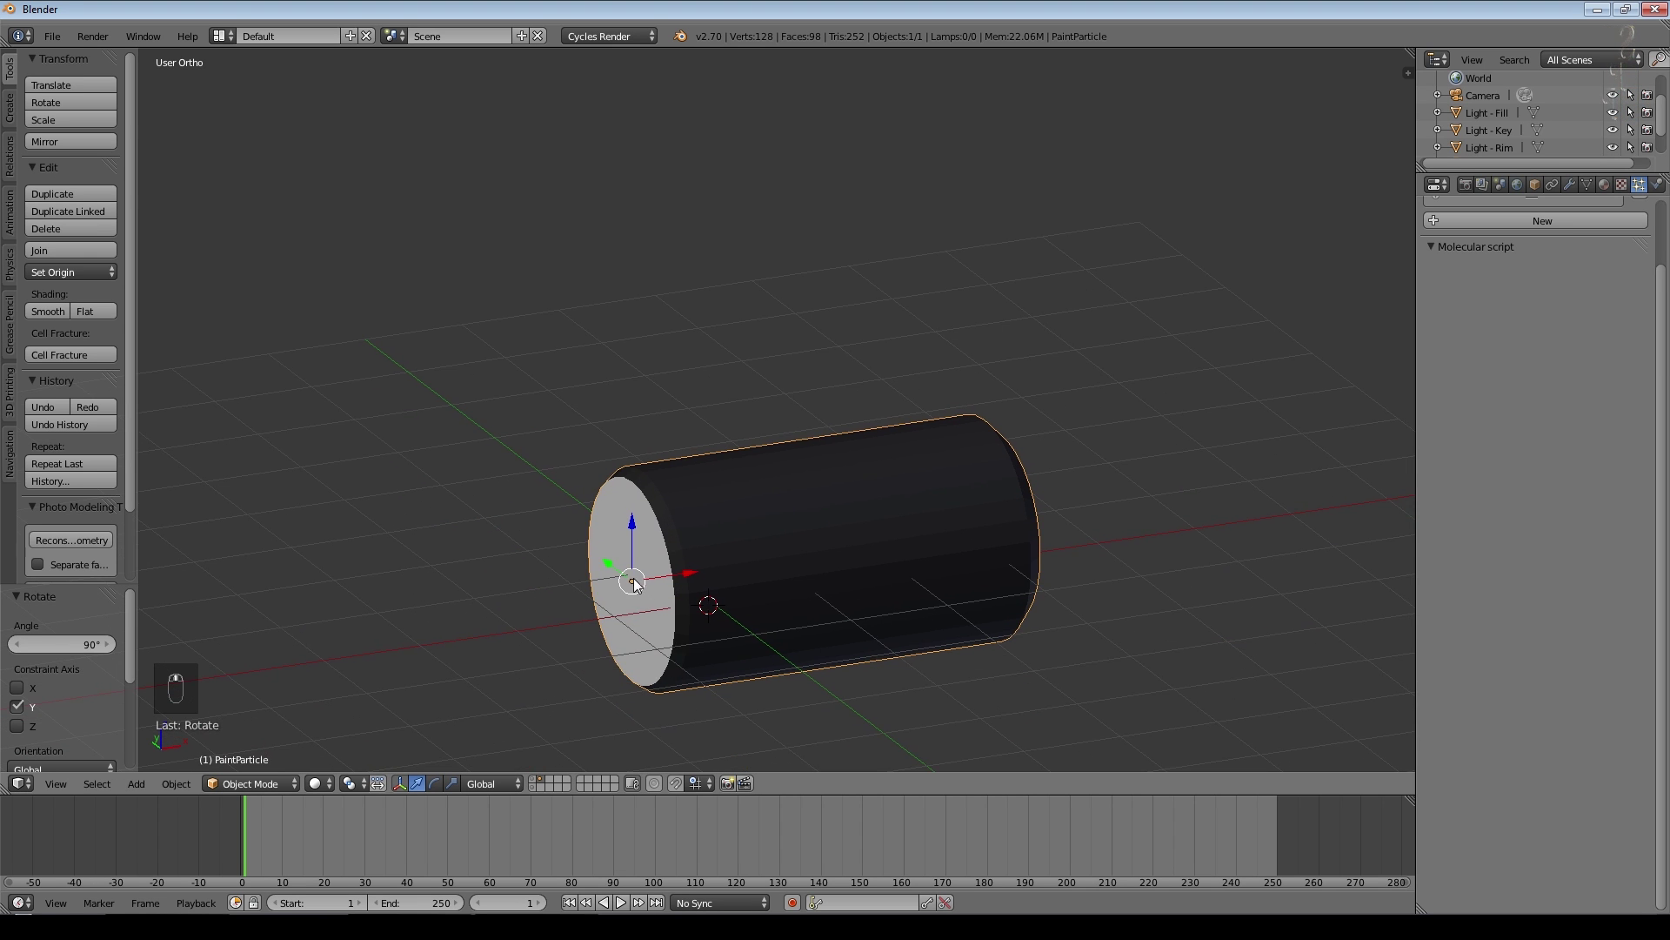
{"action": "middle_click_drag", "start_coordinate": [843, 665], "coordinate": [788, 667]}
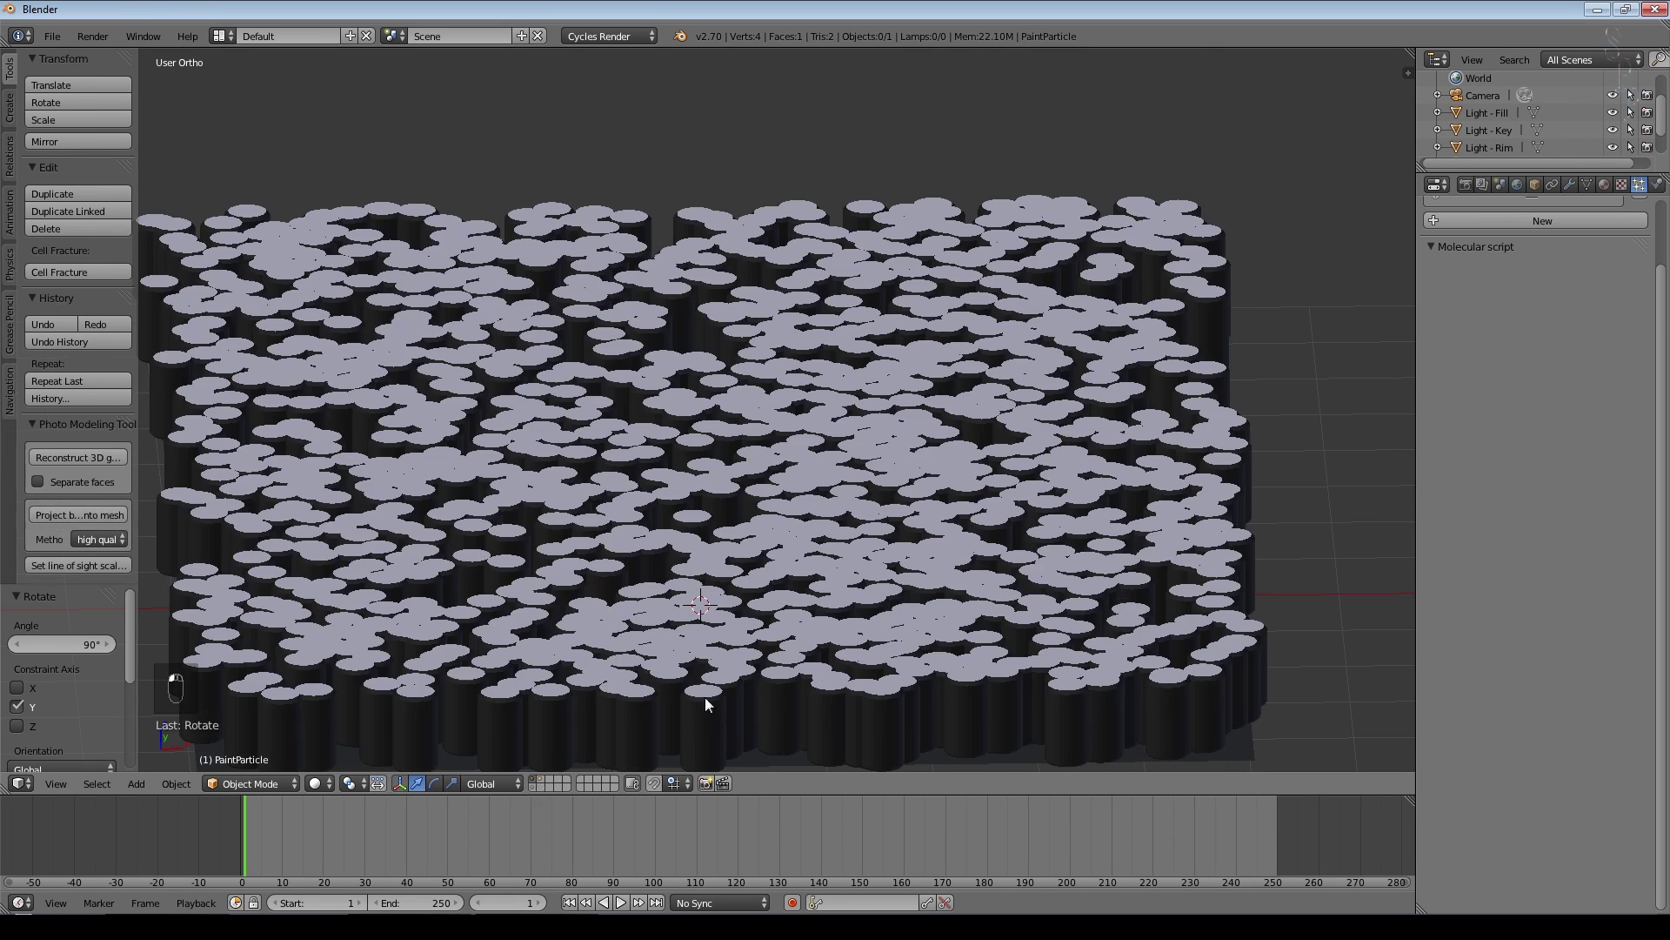
- Switch to the top view of the particle-covered plane and hide the tool shelf
{"action": "scroll", "coordinate": [352, 539], "scroll_direction": "down", "scroll_amount": 3}
{"action": "mouse_move", "coordinate": [814, 616]}
{"action": "middle_mouse_down"}
{"action": "mouse_move", "coordinate": [821, 698]}
{"action": "mouse_move", "coordinate": [829, 633]}
{"action": "middle_mouse_up"}
{"action": "key", "text": "KP_7"}
{"action": "scroll", "coordinate": [781, 508], "scroll_direction": "down", "scroll_amount": 2}
{"action": "scroll", "coordinate": [781, 508], "scroll_direction": "down", "scroll_amount": 3}
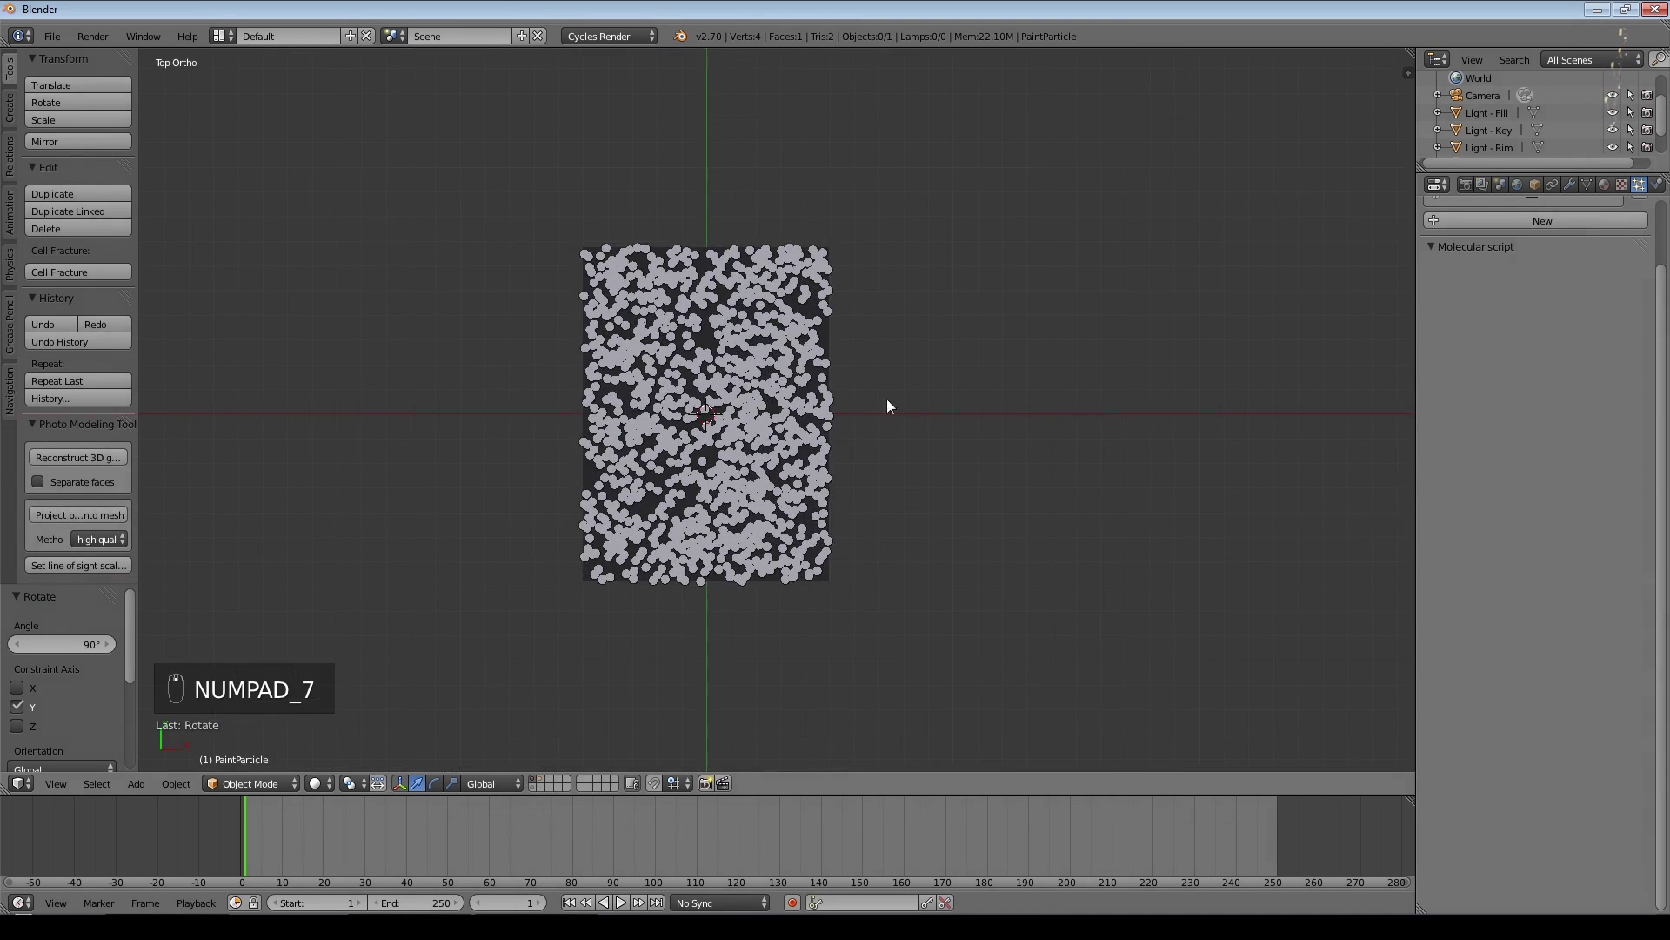
{"action": "key", "text": "t"}
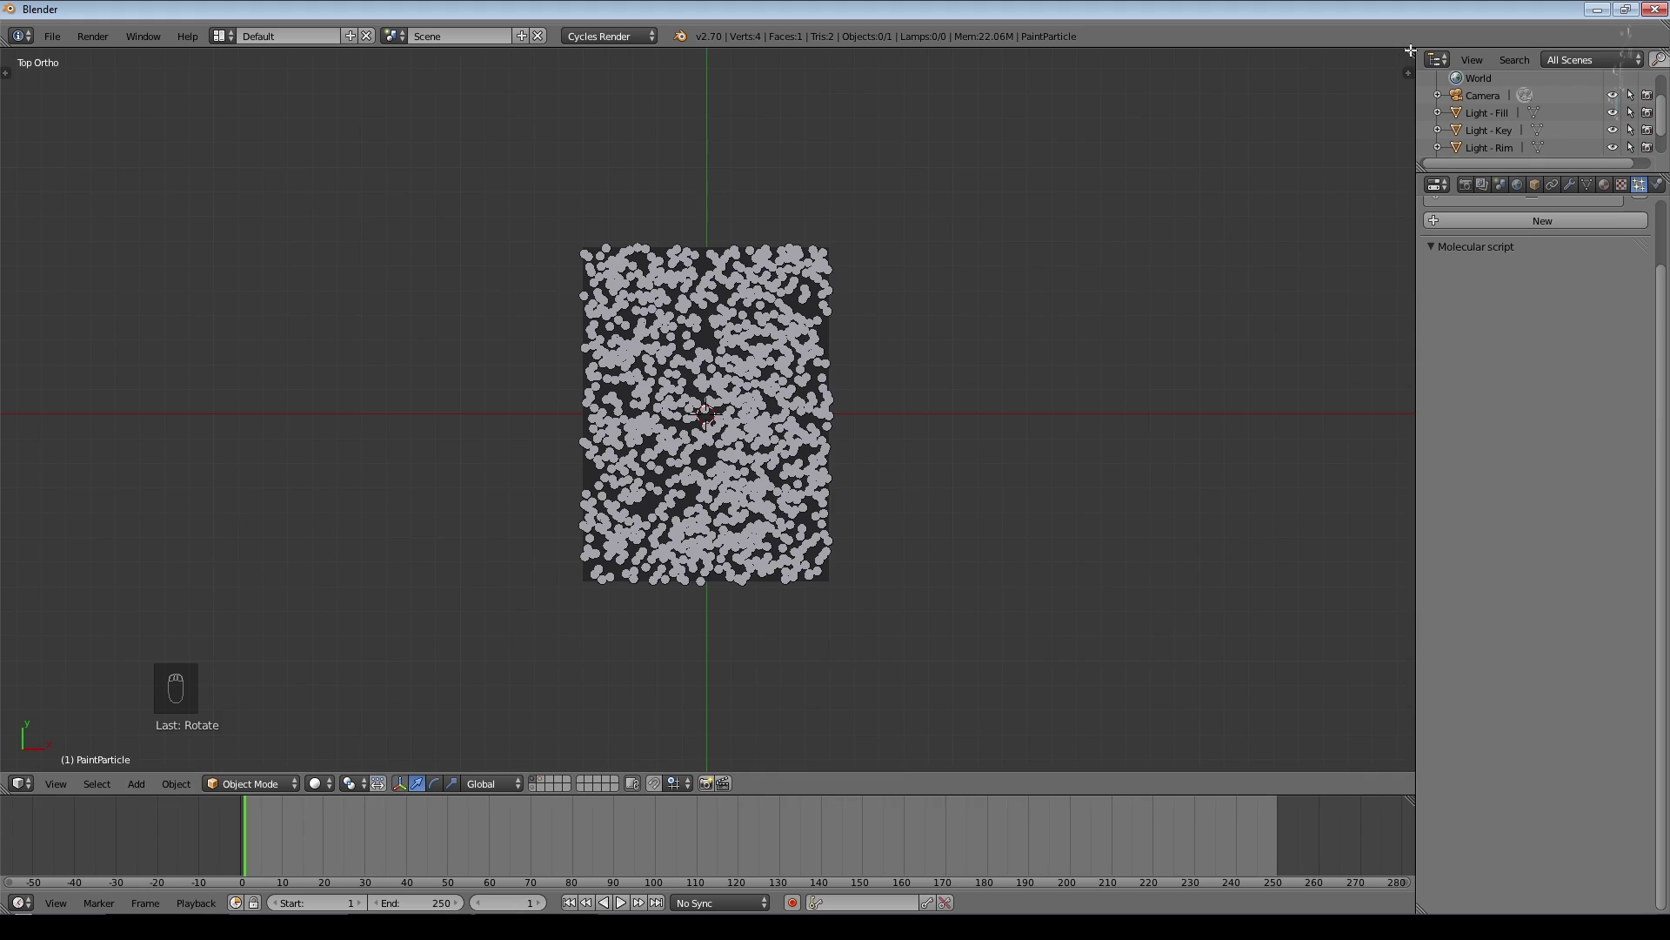
- Split the 3D view horizontally, show the Painting material's nodes in a Node Editor, and select its Emission node
{"action": "left_click_drag", "start_coordinate": [1410, 52], "coordinate": [1417, 357]}
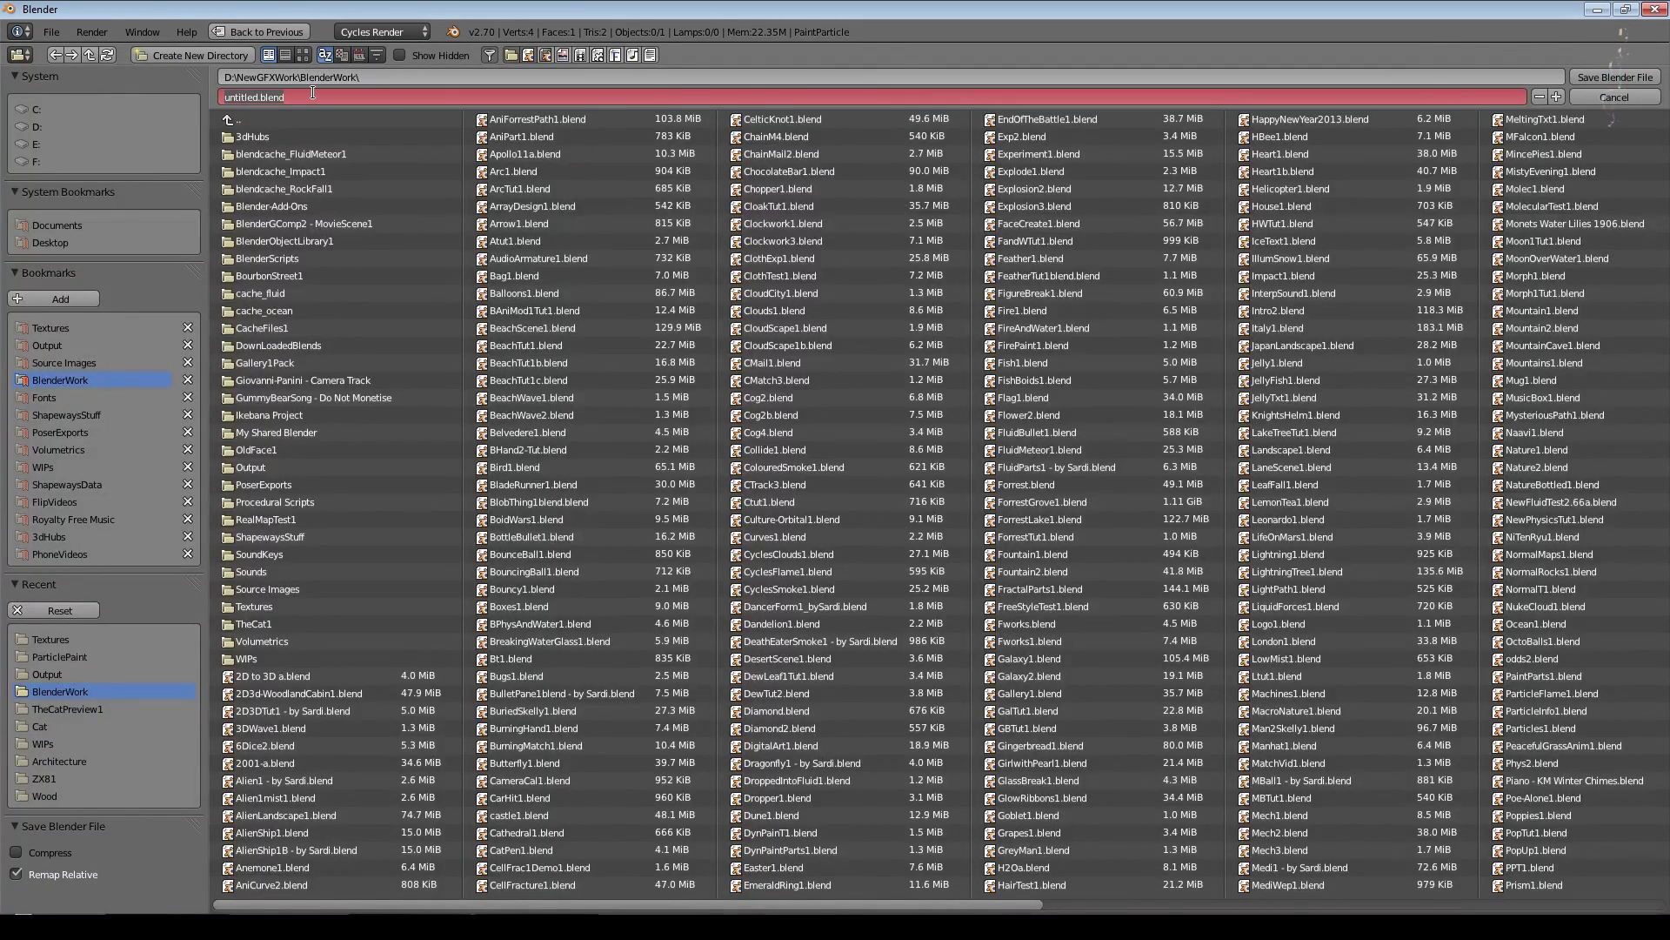
{"action": "left_click", "coordinate": [20, 368]}
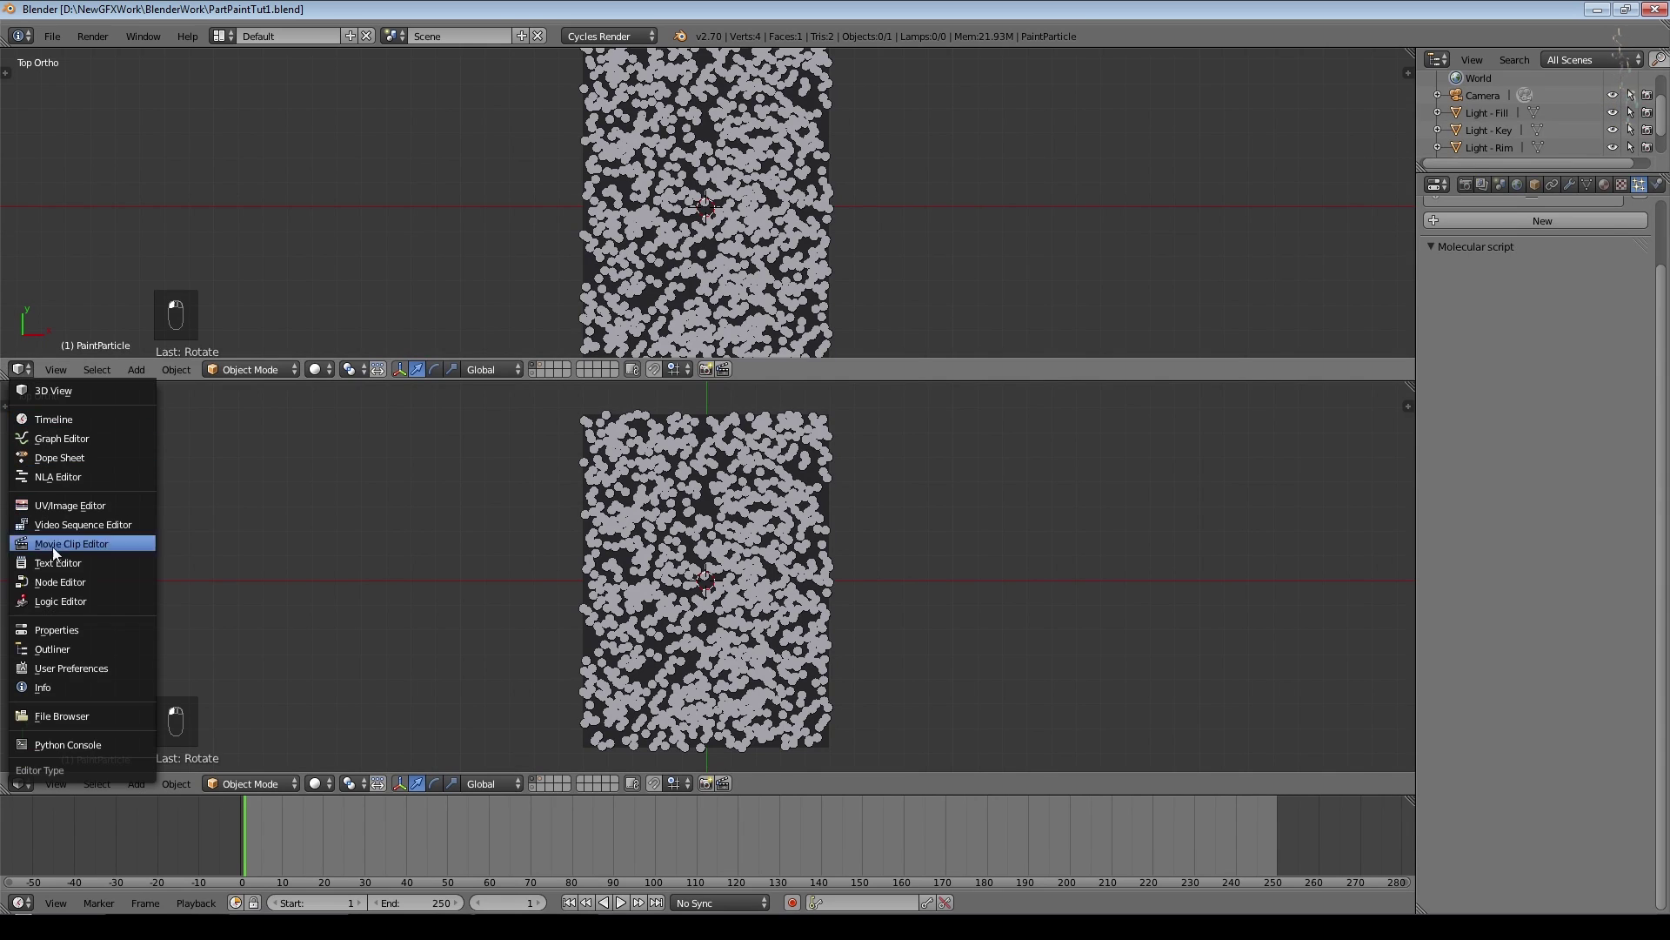
{"action": "left_click", "coordinate": [72, 581]}
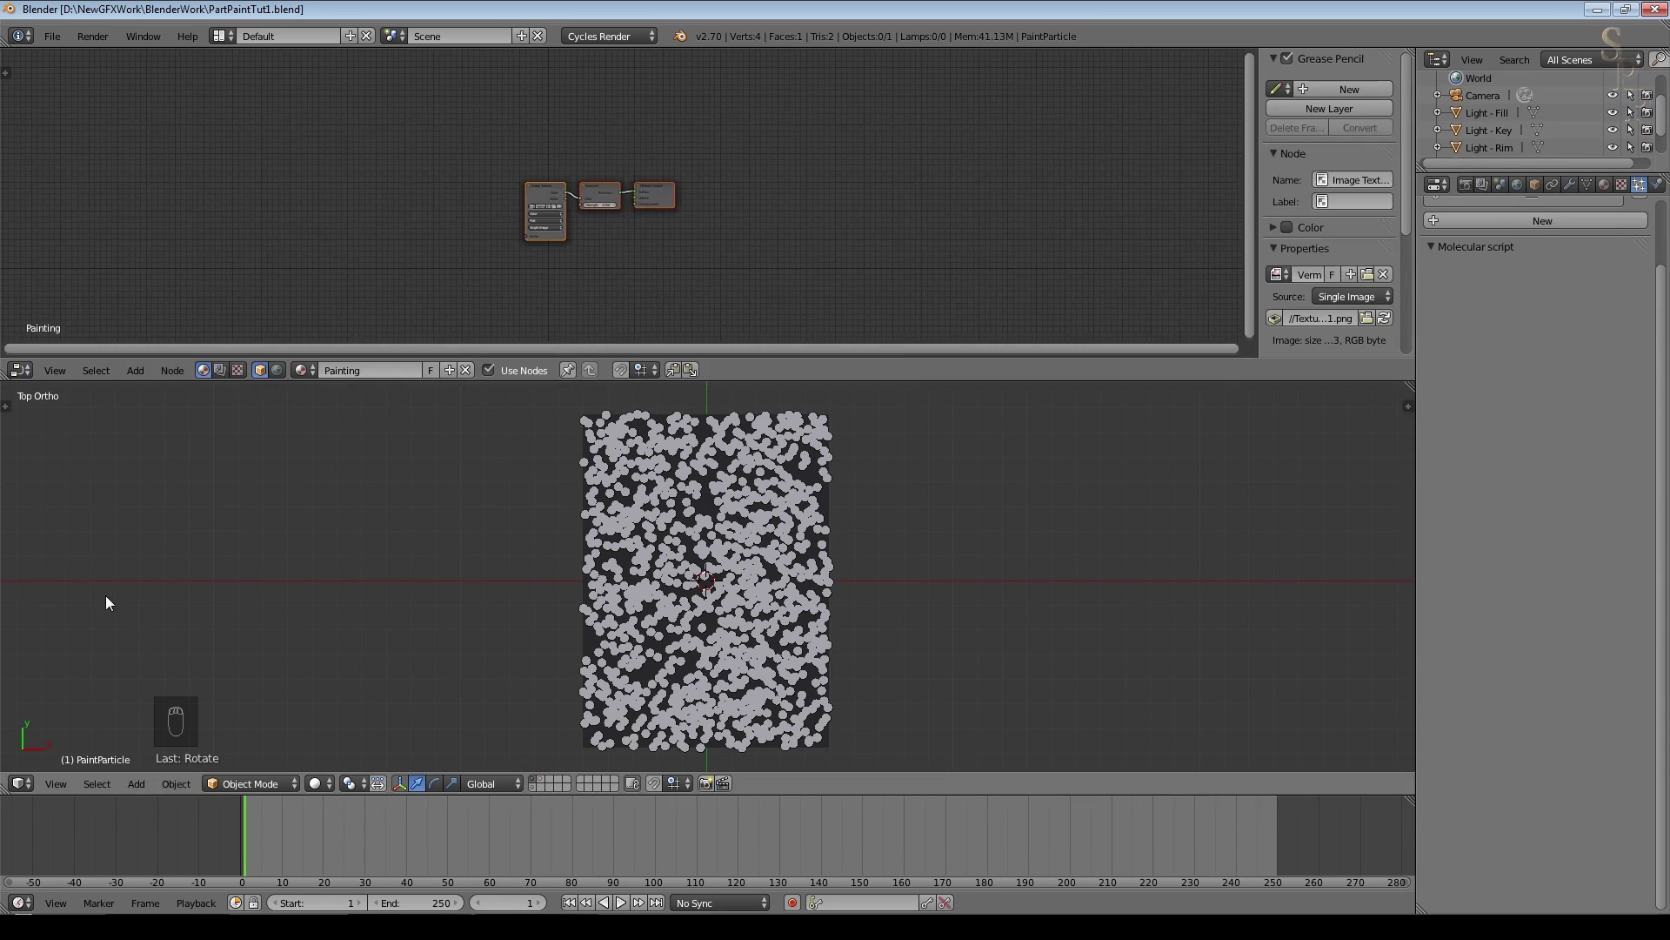
{"action": "scroll", "coordinate": [496, 242], "scroll_direction": "up", "scroll_amount": 2}
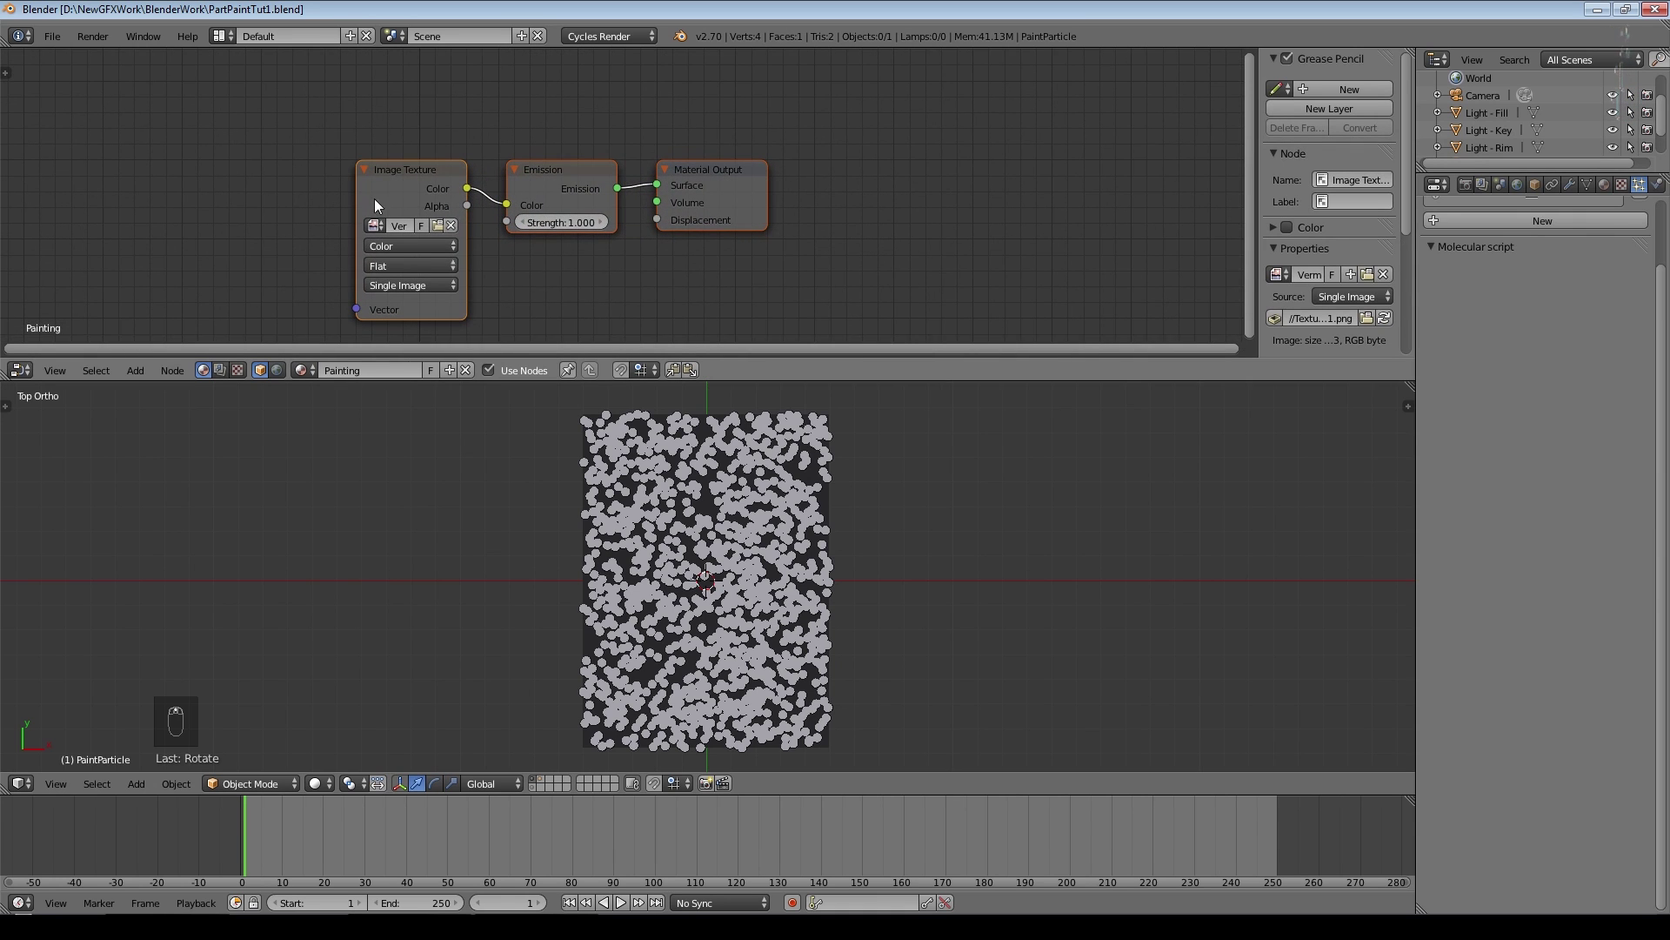
{"action": "left_click", "coordinate": [373, 174]}
{"action": "left_click", "coordinate": [557, 181]}
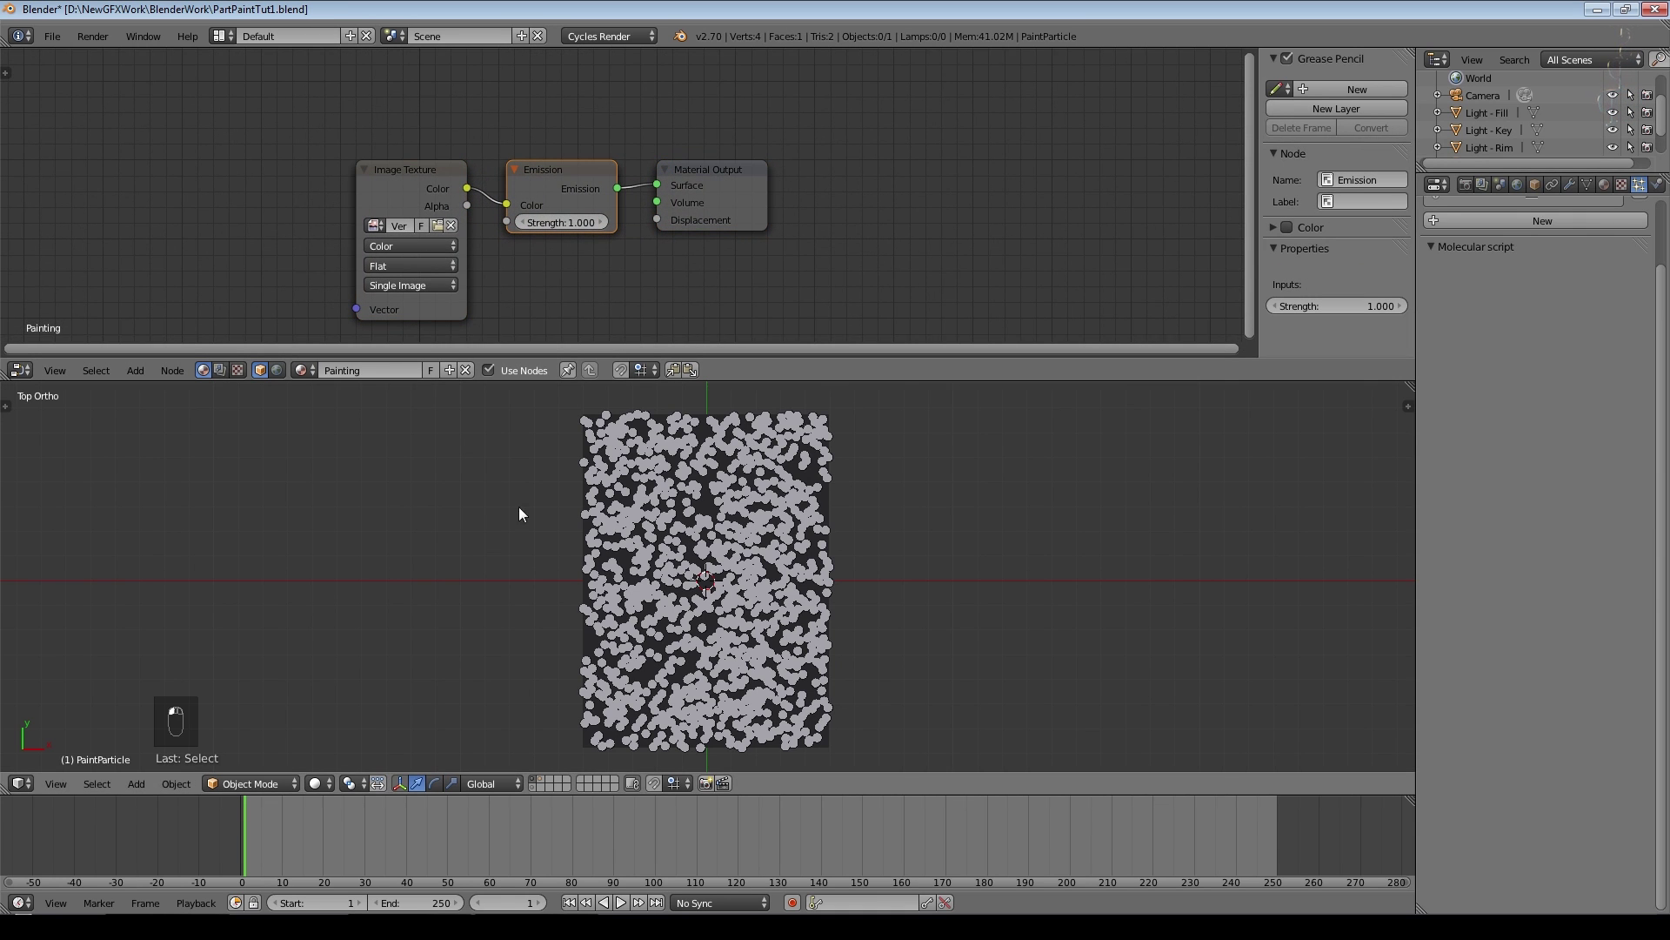
- Select the plane and examine how the painting image appears on its particles in Rendered viewport shading
{"action": "left_click", "coordinate": [318, 783]}
{"action": "right_click", "coordinate": [589, 576]}
{"action": "left_click", "coordinate": [315, 782]}
{"action": "left_click", "coordinate": [350, 667]}
{"action": "scroll", "coordinate": [514, 649], "scroll_direction": "up", "scroll_amount": 8}
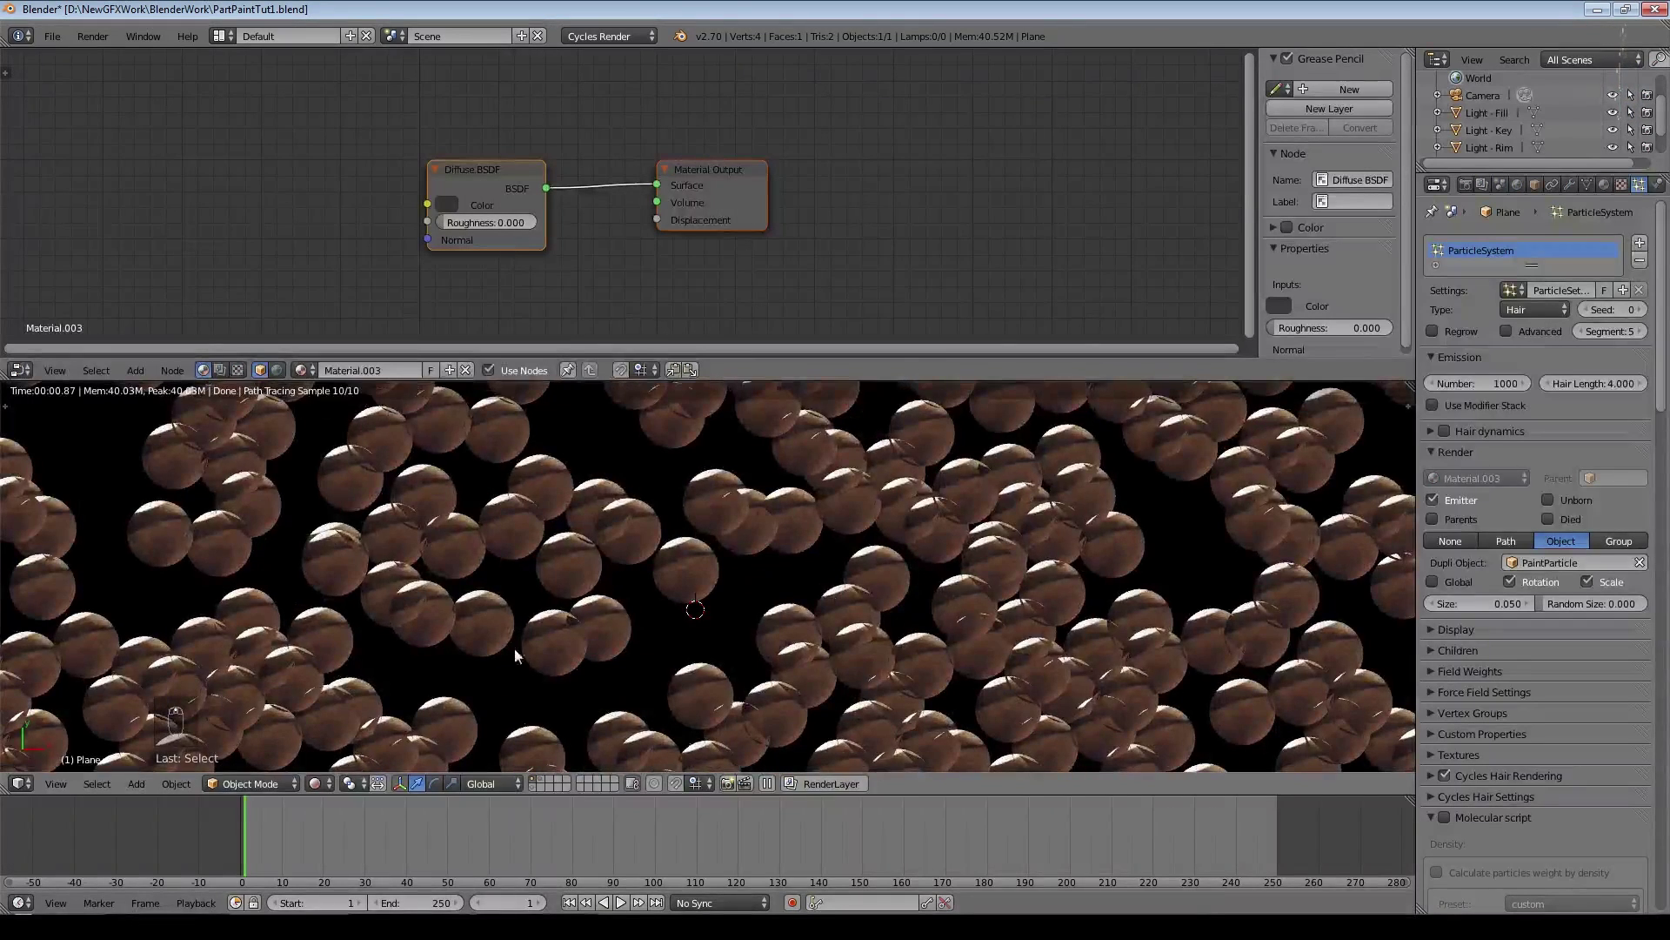
{"action": "scroll", "coordinate": [841, 628], "scroll_direction": "down", "scroll_amount": 7}
- Show only the cylinder's layer, select the PaintParticle object, and move it along the X axis away from the origin
{"action": "left_click", "coordinate": [542, 780]}
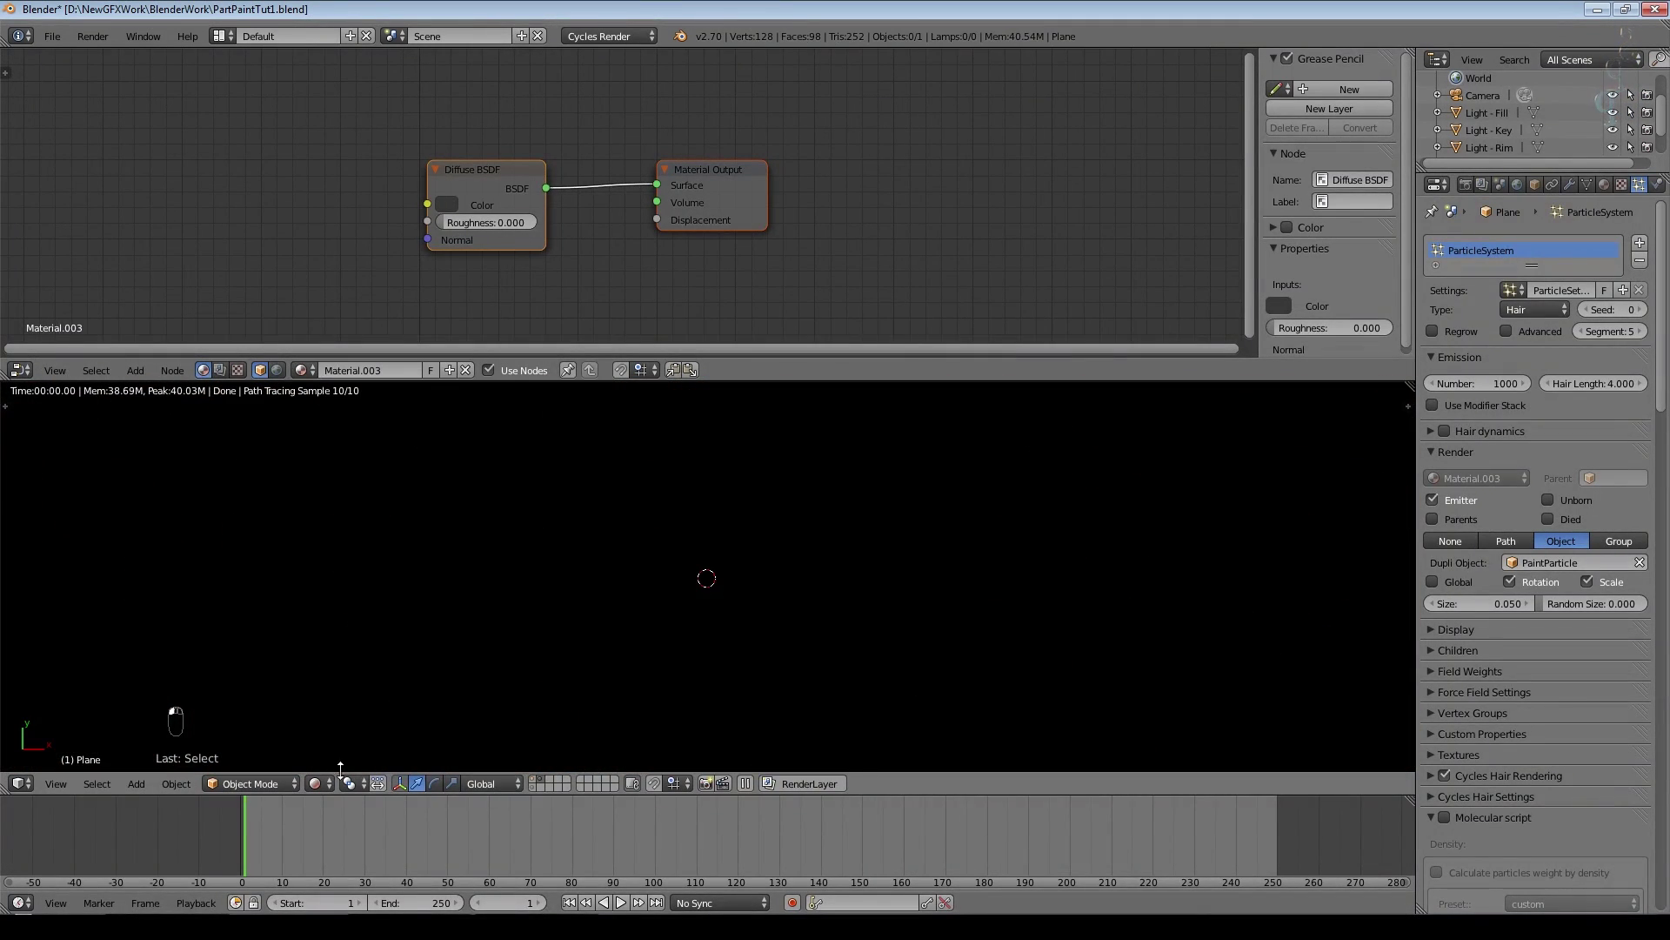
{"action": "key", "text": "z"}
{"action": "right_click", "coordinate": [733, 568]}
{"action": "left_click_drag", "start_coordinate": [762, 568], "coordinate": [952, 565]}
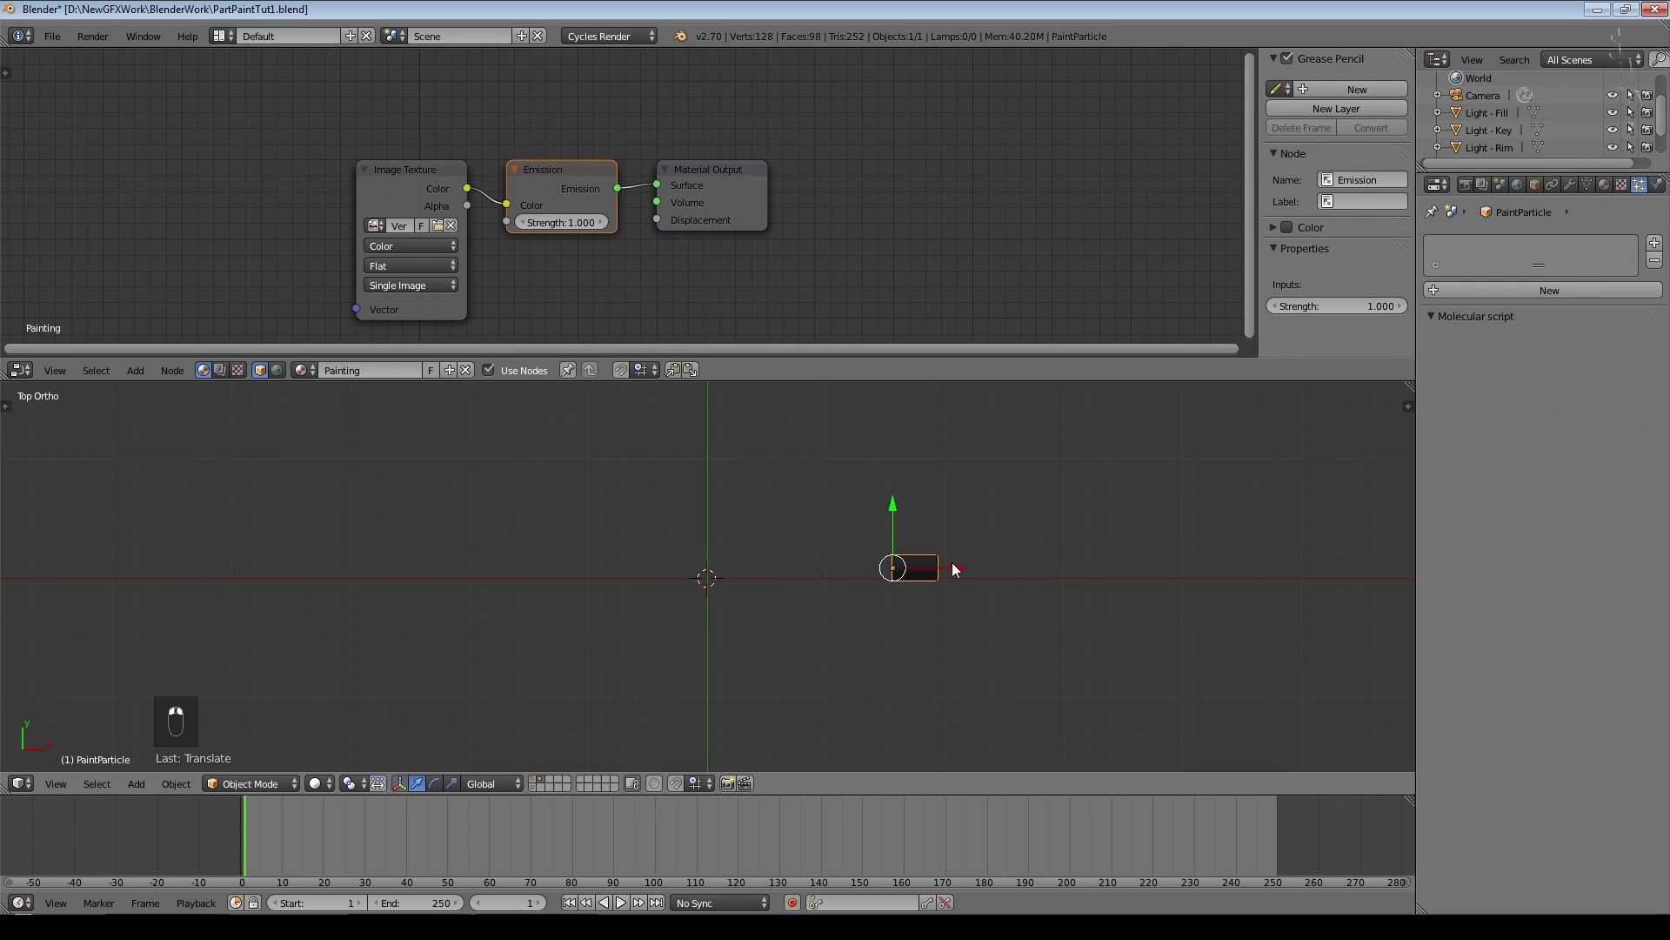
- Show the plane's layer together with the cylinder's layer and preview both in Rendered viewport shading
{"action": "left_click", "coordinate": [534, 783], "text": "shift"}
{"action": "scroll", "coordinate": [831, 614], "scroll_direction": "up", "scroll_amount": 5}
{"action": "left_click", "coordinate": [320, 783]}
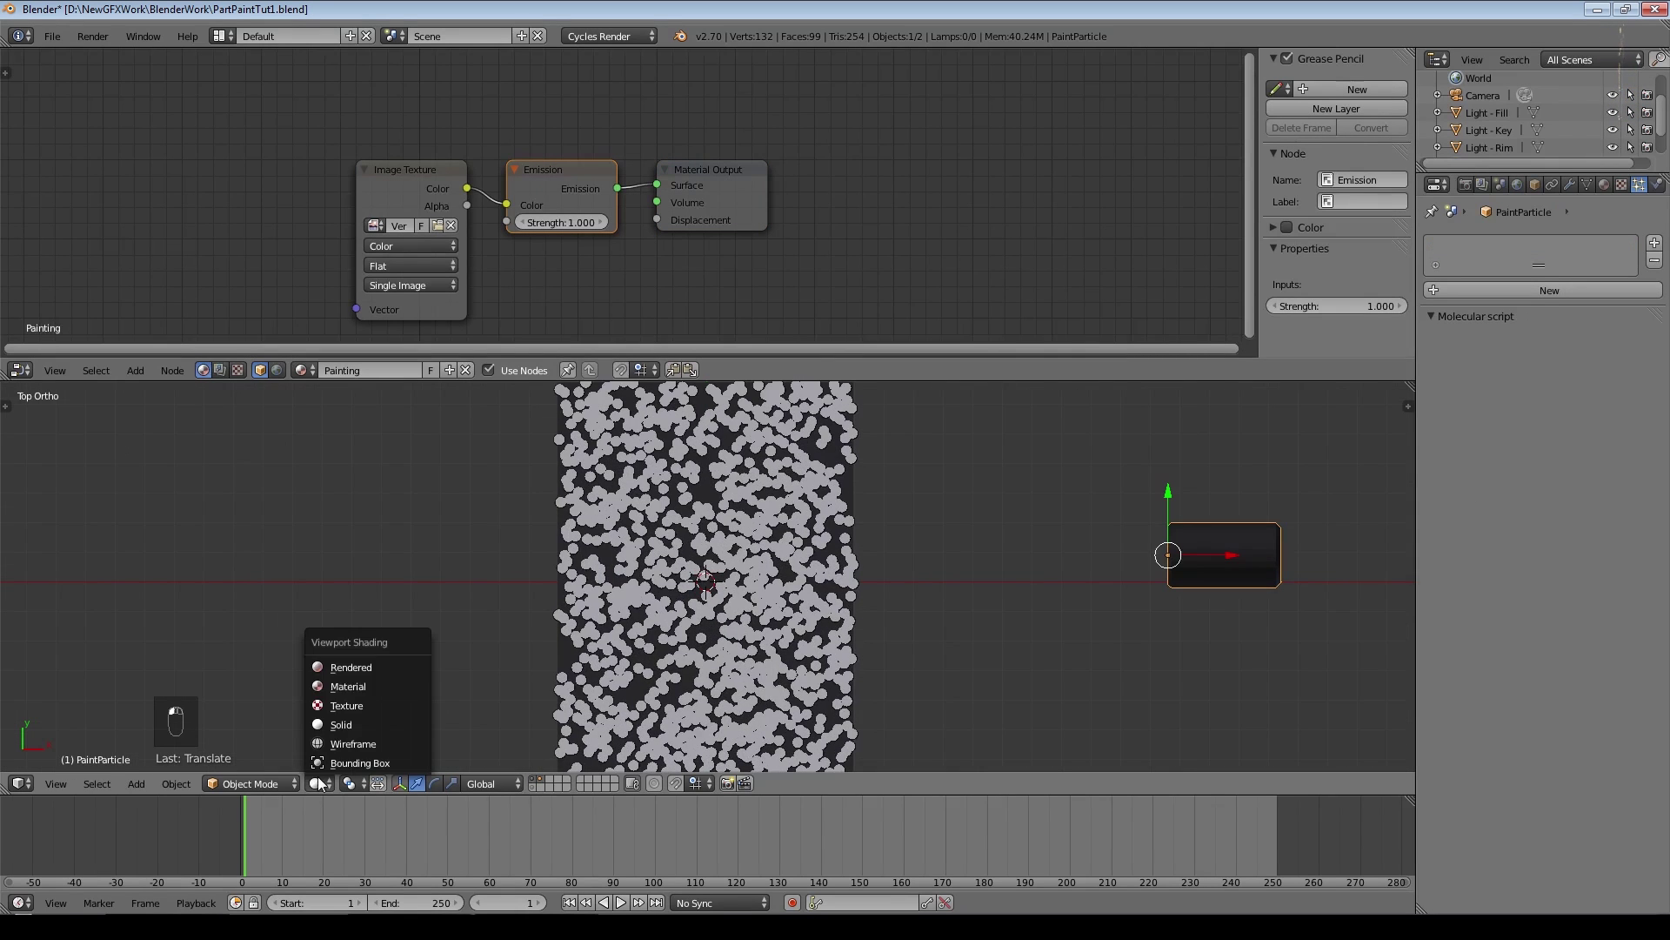
{"action": "left_click", "coordinate": [349, 667]}
- Add a Particle Info node to the Painting material and connect its Location output to the Image Texture's Vector input
{"action": "left_click", "coordinate": [135, 369]}
{"action": "mouse_move", "coordinate": [166, 334]}
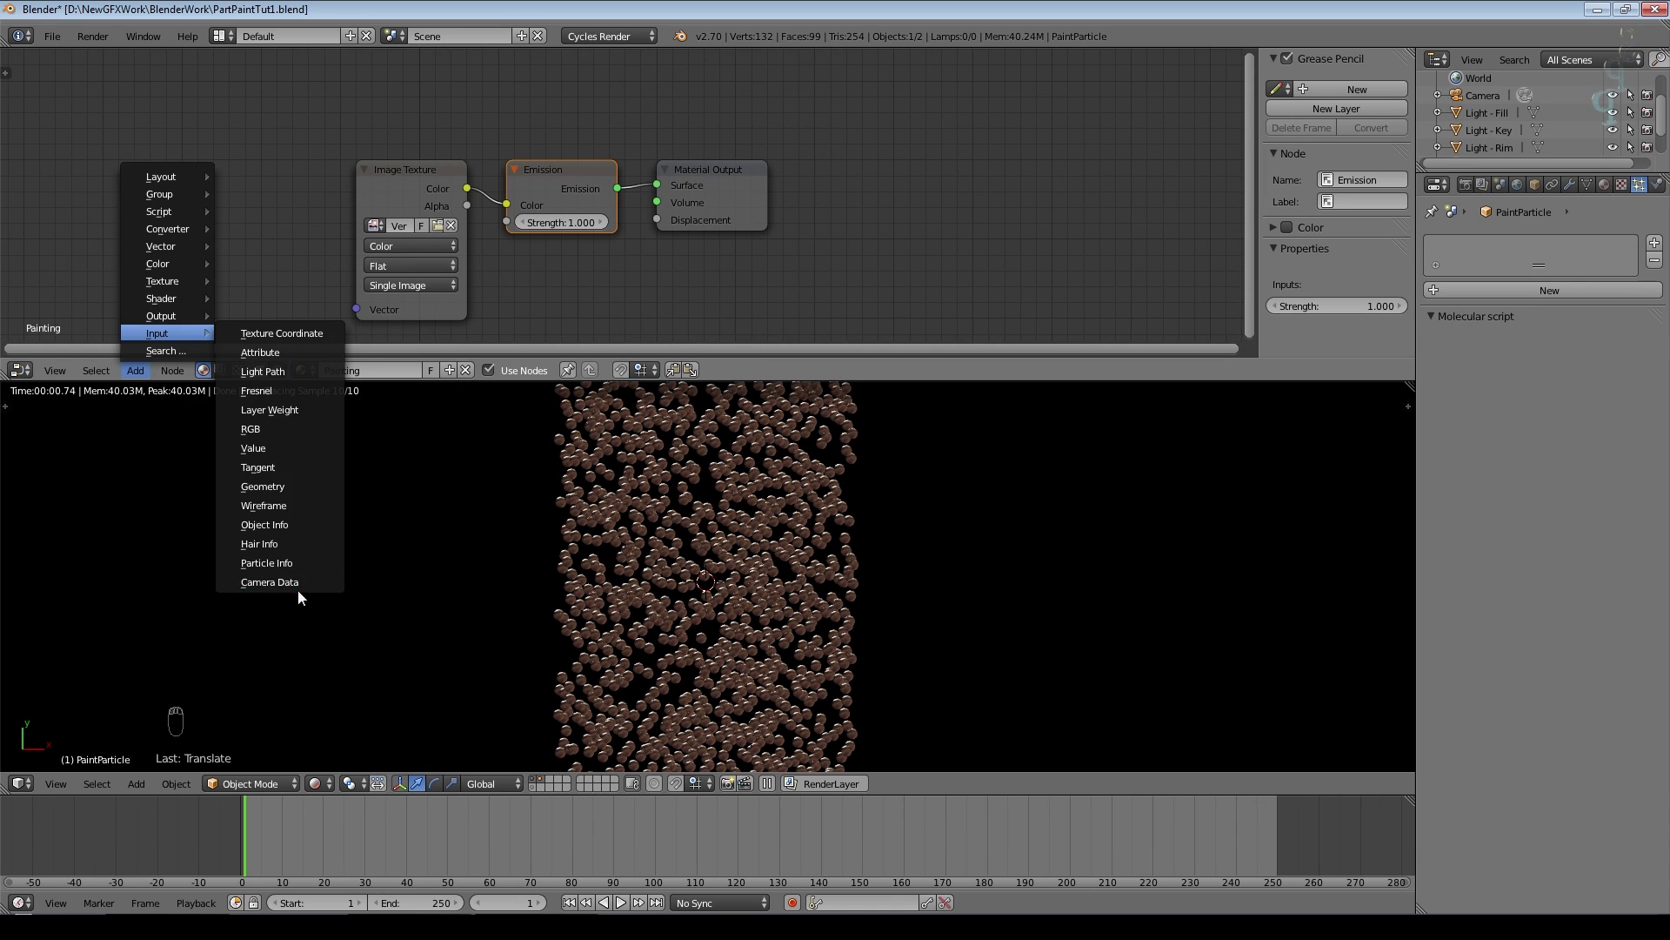
{"action": "left_click", "coordinate": [291, 561]}
{"action": "left_click", "coordinate": [72, 82]}
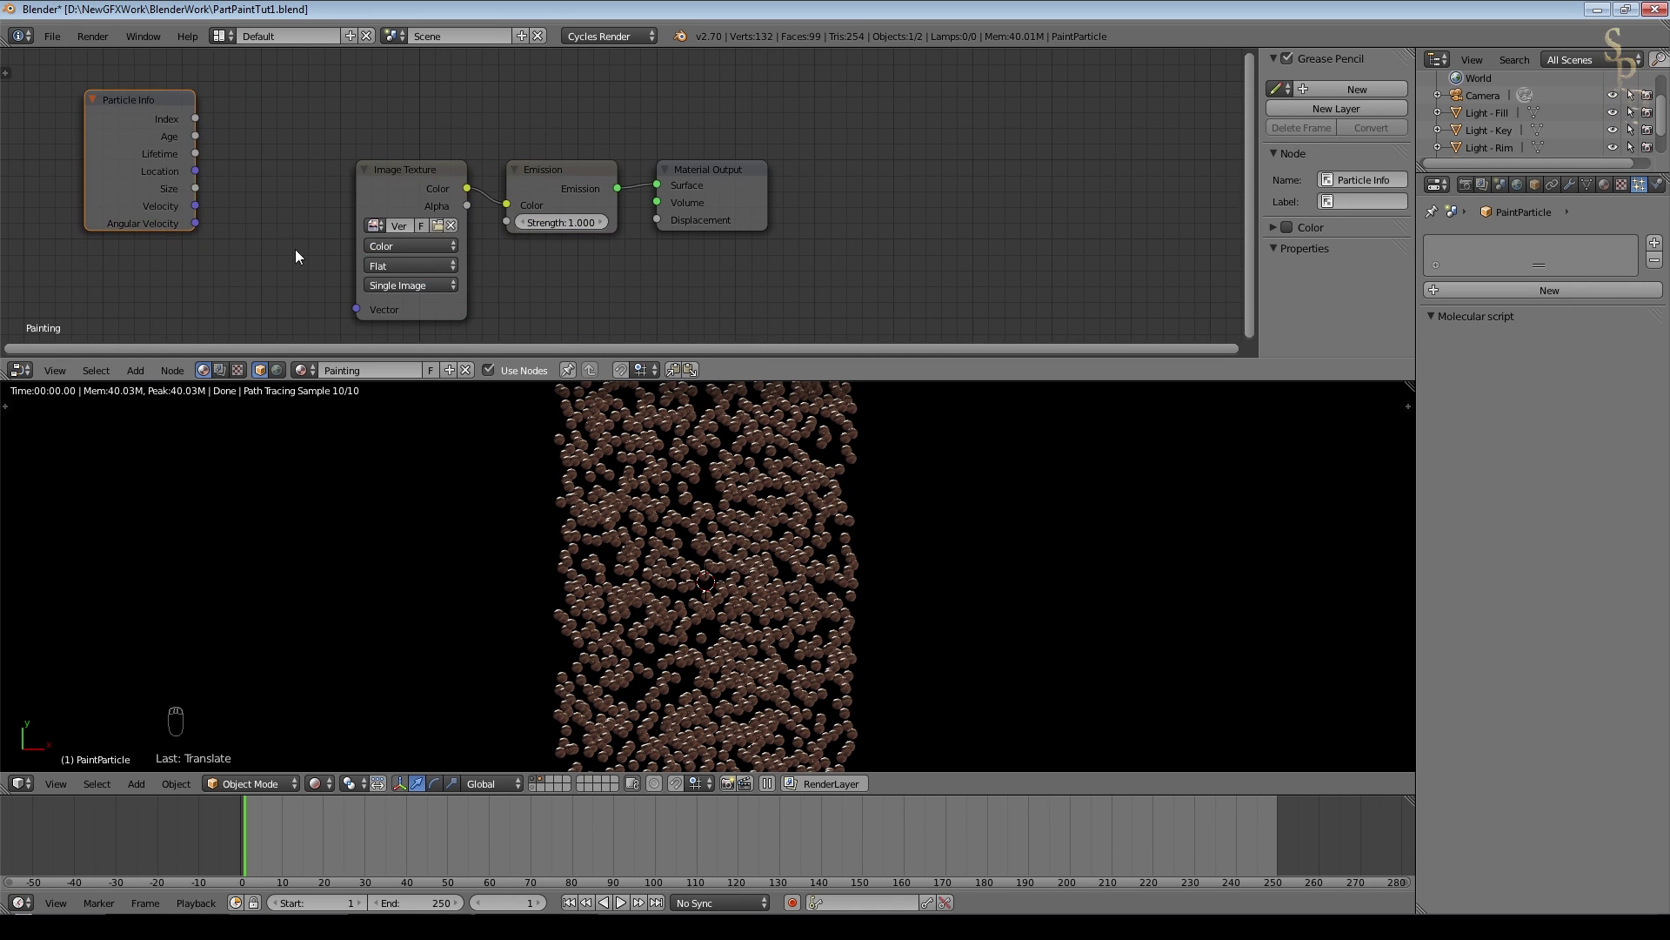
{"action": "middle_click_drag", "start_coordinate": [355, 220], "coordinate": [734, 209]}
{"action": "scroll", "coordinate": [585, 165], "scroll_direction": "up", "scroll_amount": 2}
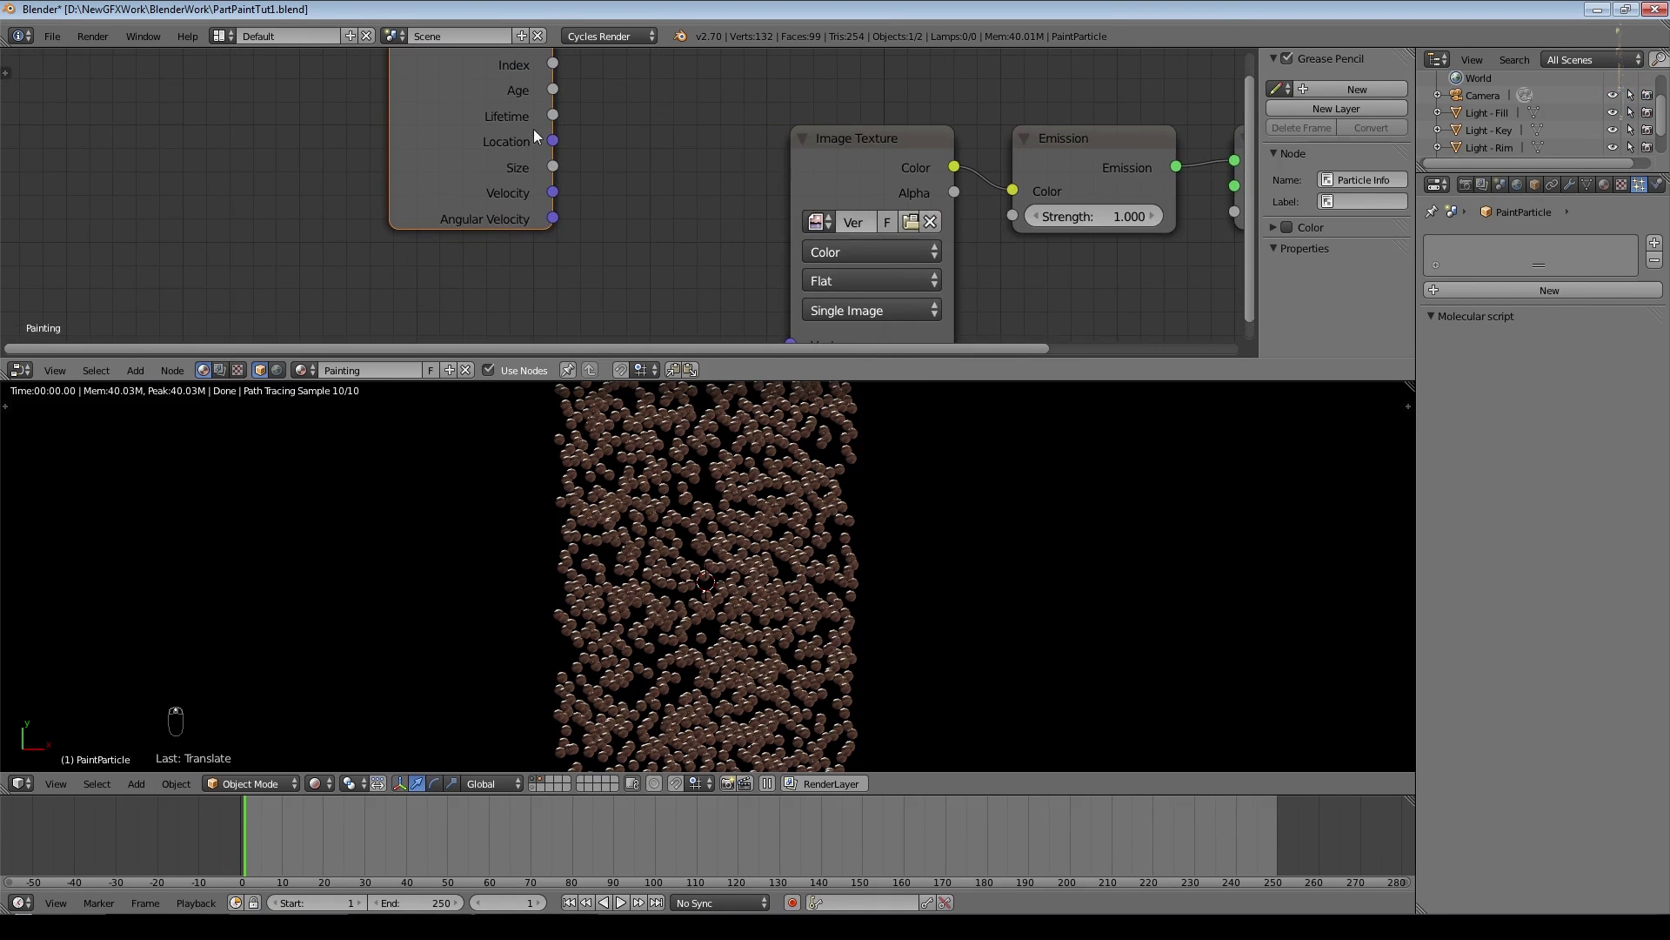
{"action": "left_click_drag", "start_coordinate": [435, 66], "coordinate": [322, 96]}
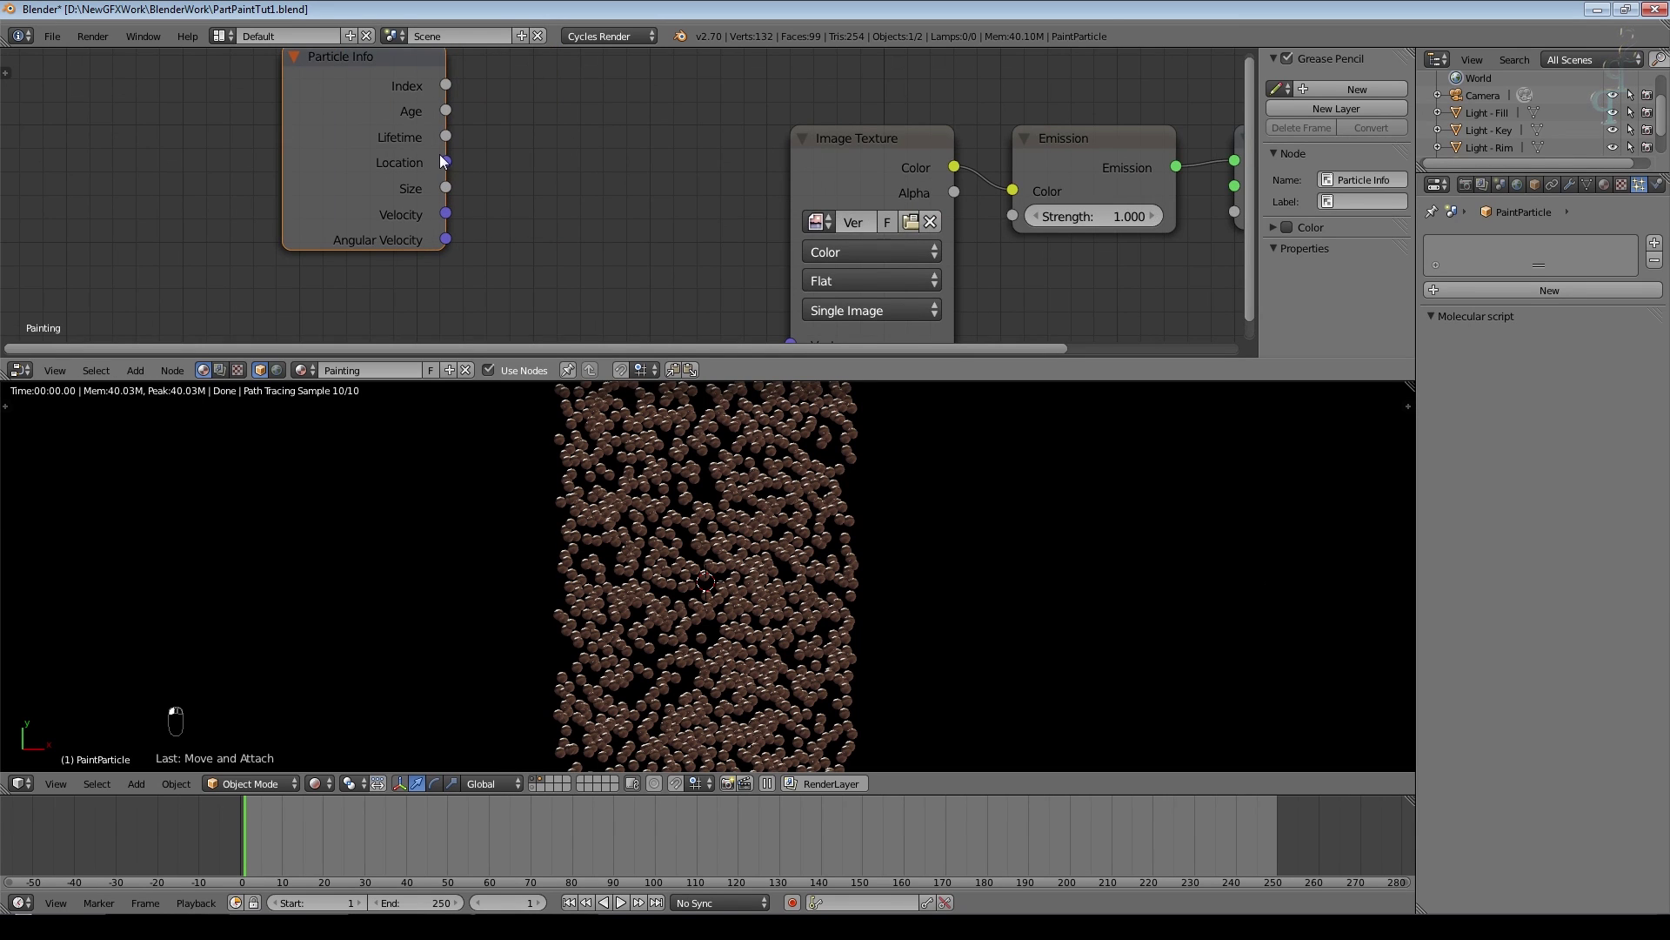
{"action": "scroll", "coordinate": [441, 161], "scroll_direction": "down", "scroll_amount": 1}
{"action": "left_click_drag", "start_coordinate": [300, 152], "coordinate": [756, 313]}
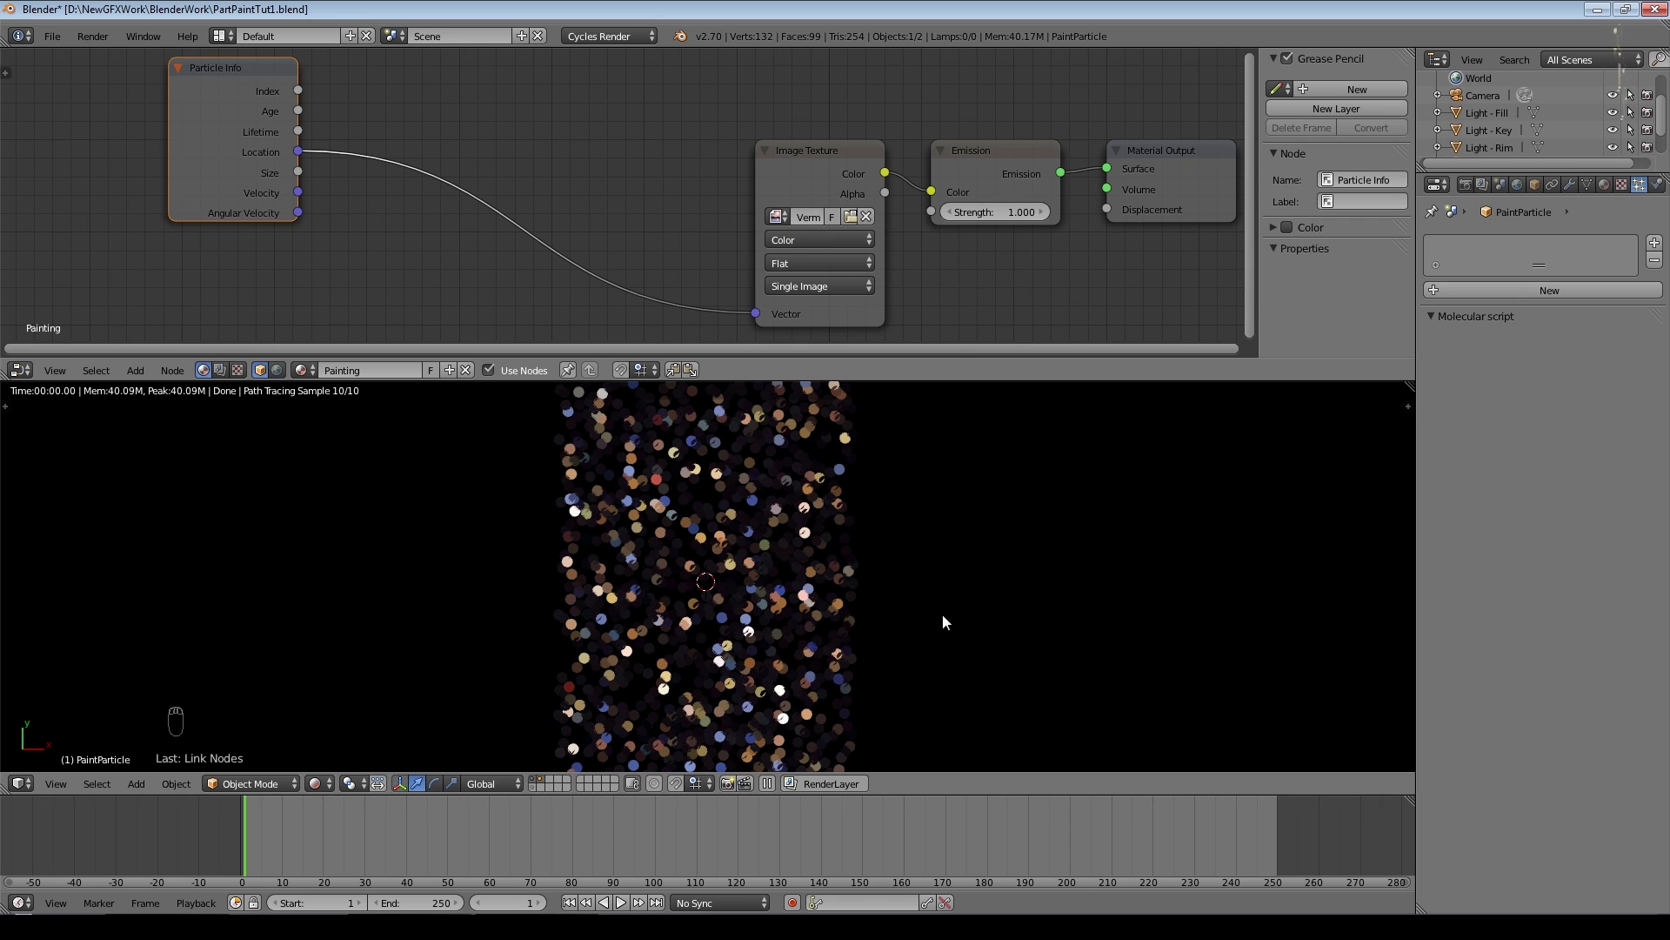
- Insert a Mapping node between Particle Info and Image Texture and set its type to Texture
{"action": "scroll", "coordinate": [849, 544], "scroll_direction": "up", "scroll_amount": 5}
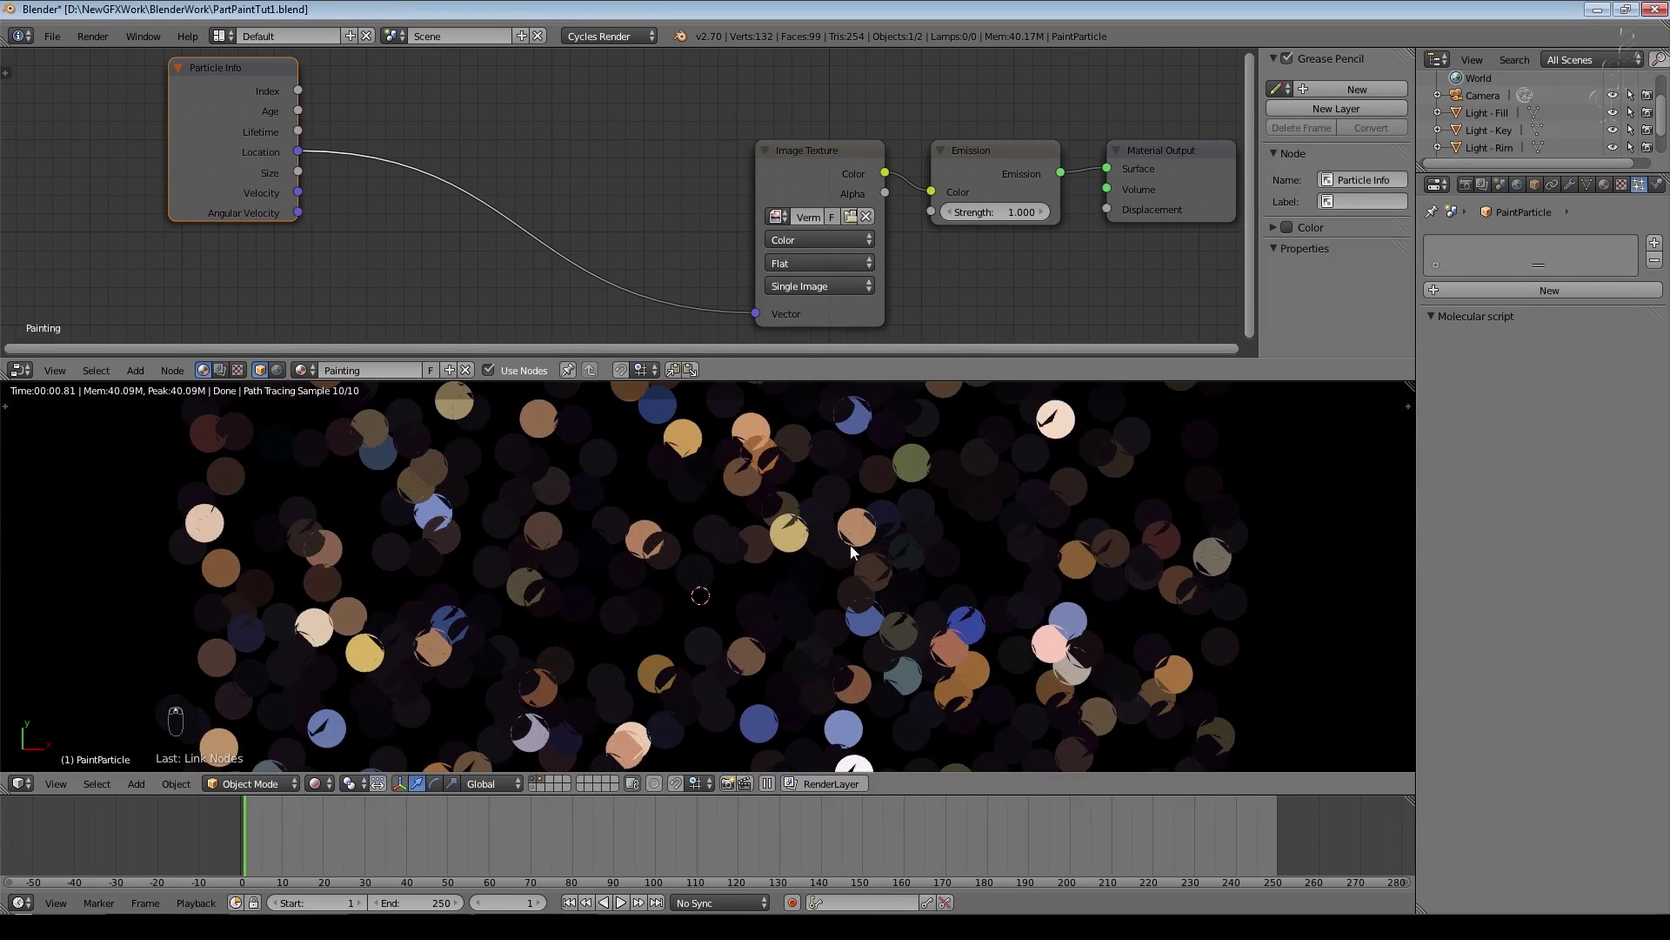
{"action": "scroll", "coordinate": [850, 544], "scroll_direction": "down", "scroll_amount": 4}
{"action": "scroll", "coordinate": [738, 480], "scroll_direction": "up", "scroll_amount": 6}
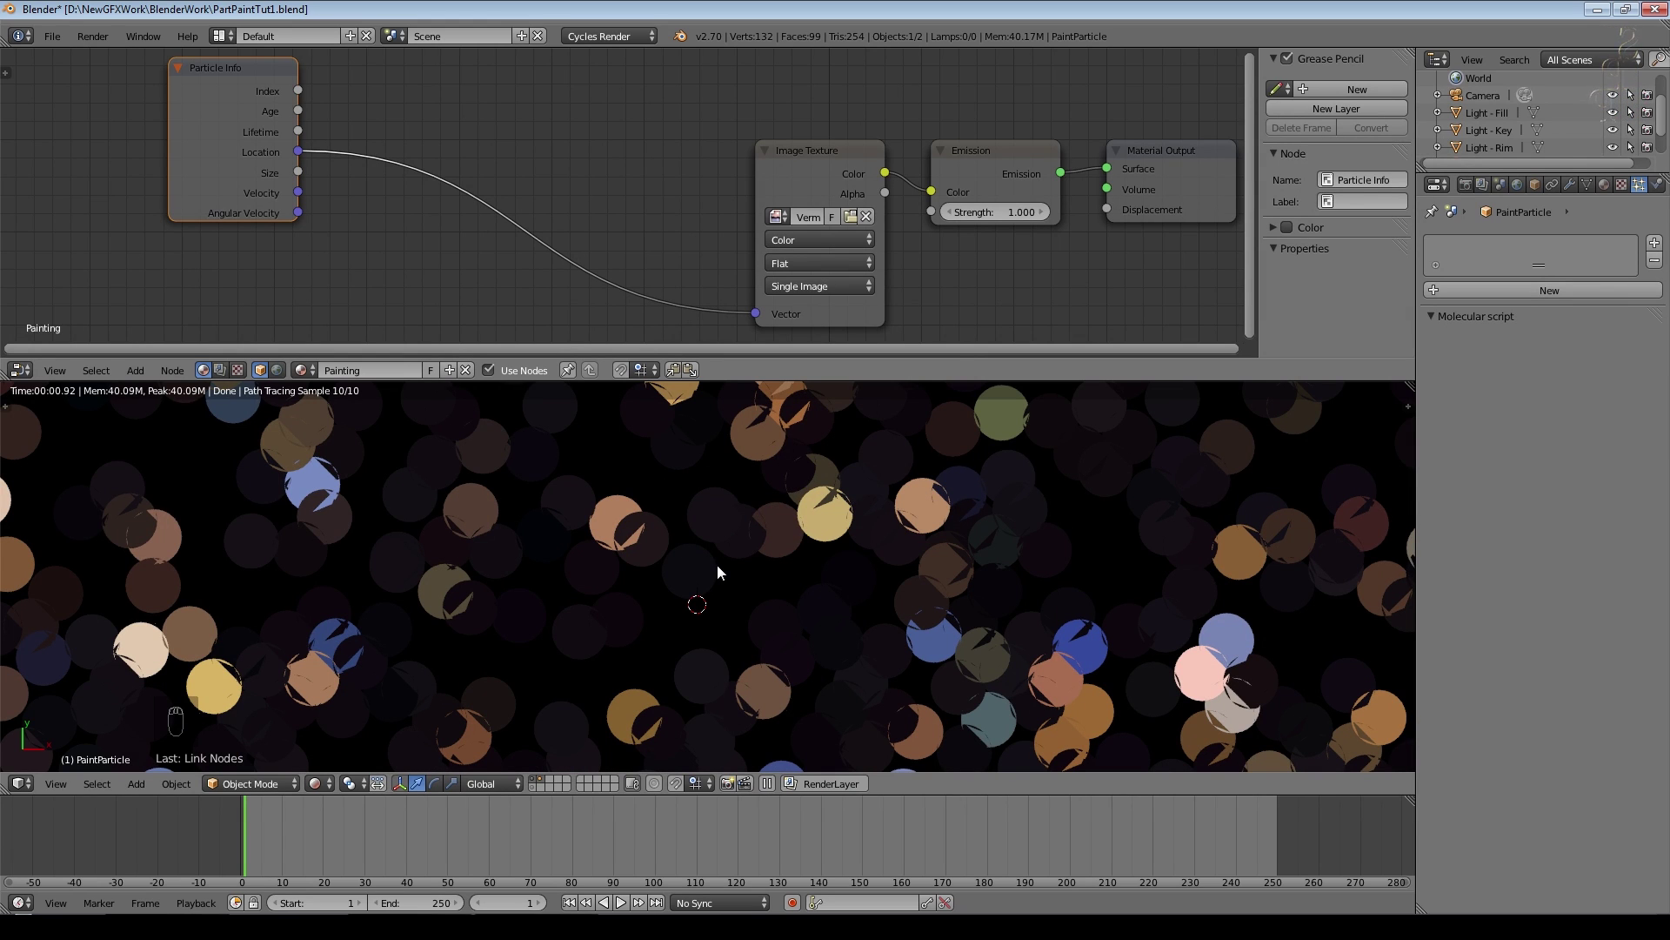
{"action": "scroll", "coordinate": [749, 512], "scroll_direction": "down", "scroll_amount": 8}
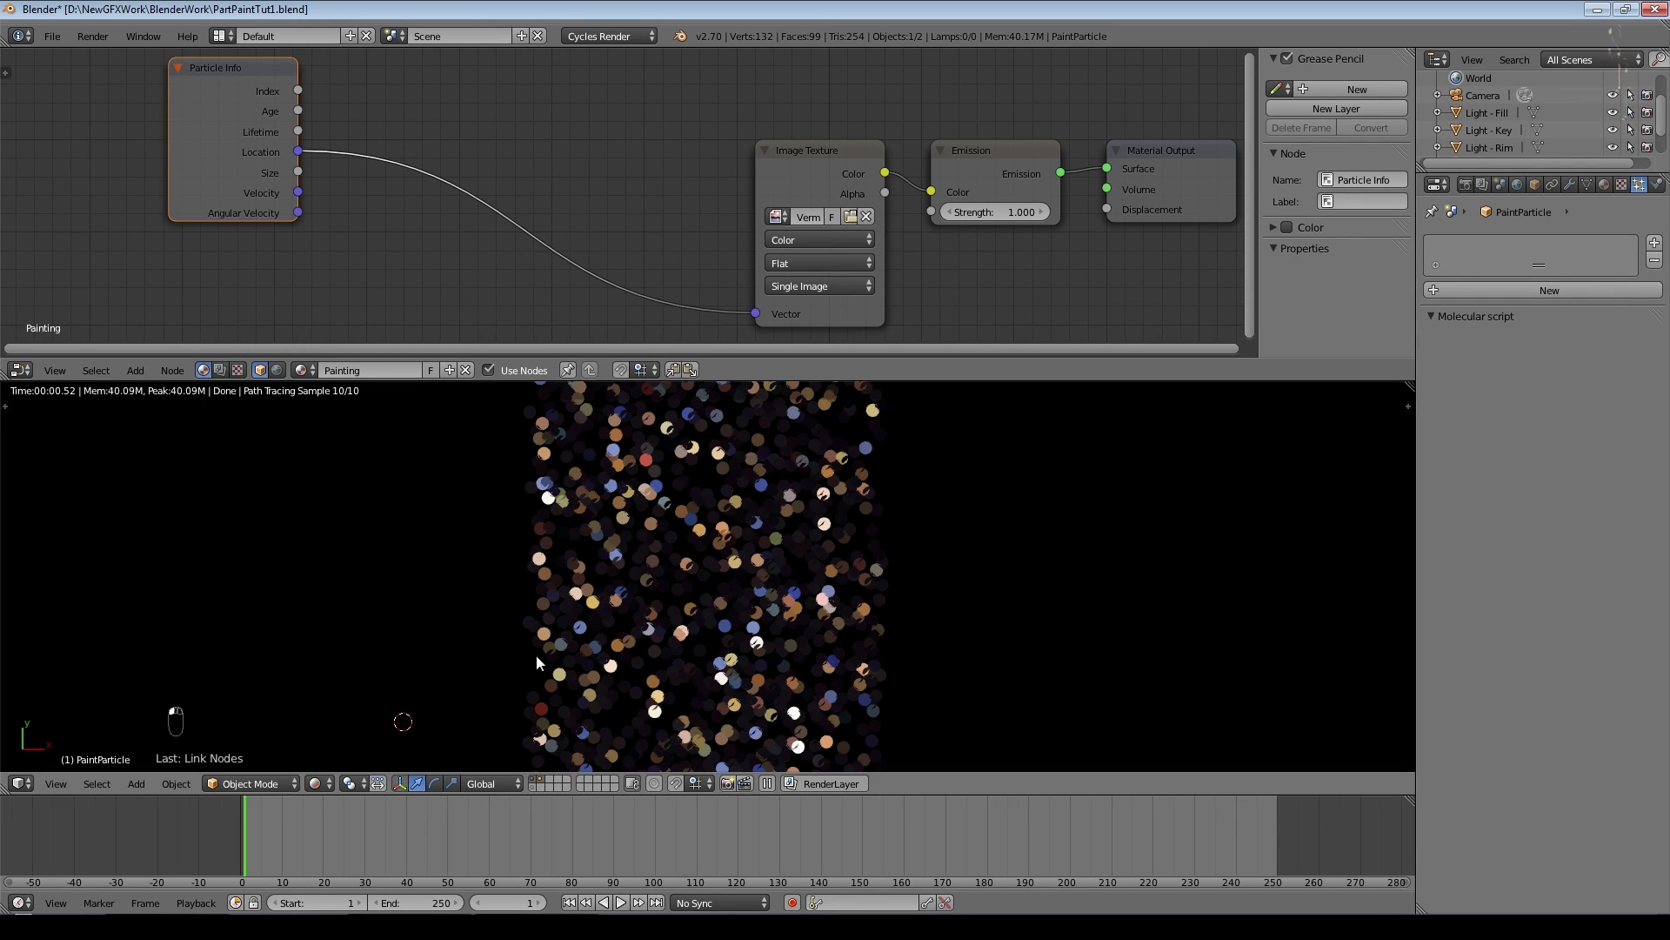
{"action": "left_click", "coordinate": [135, 371]}
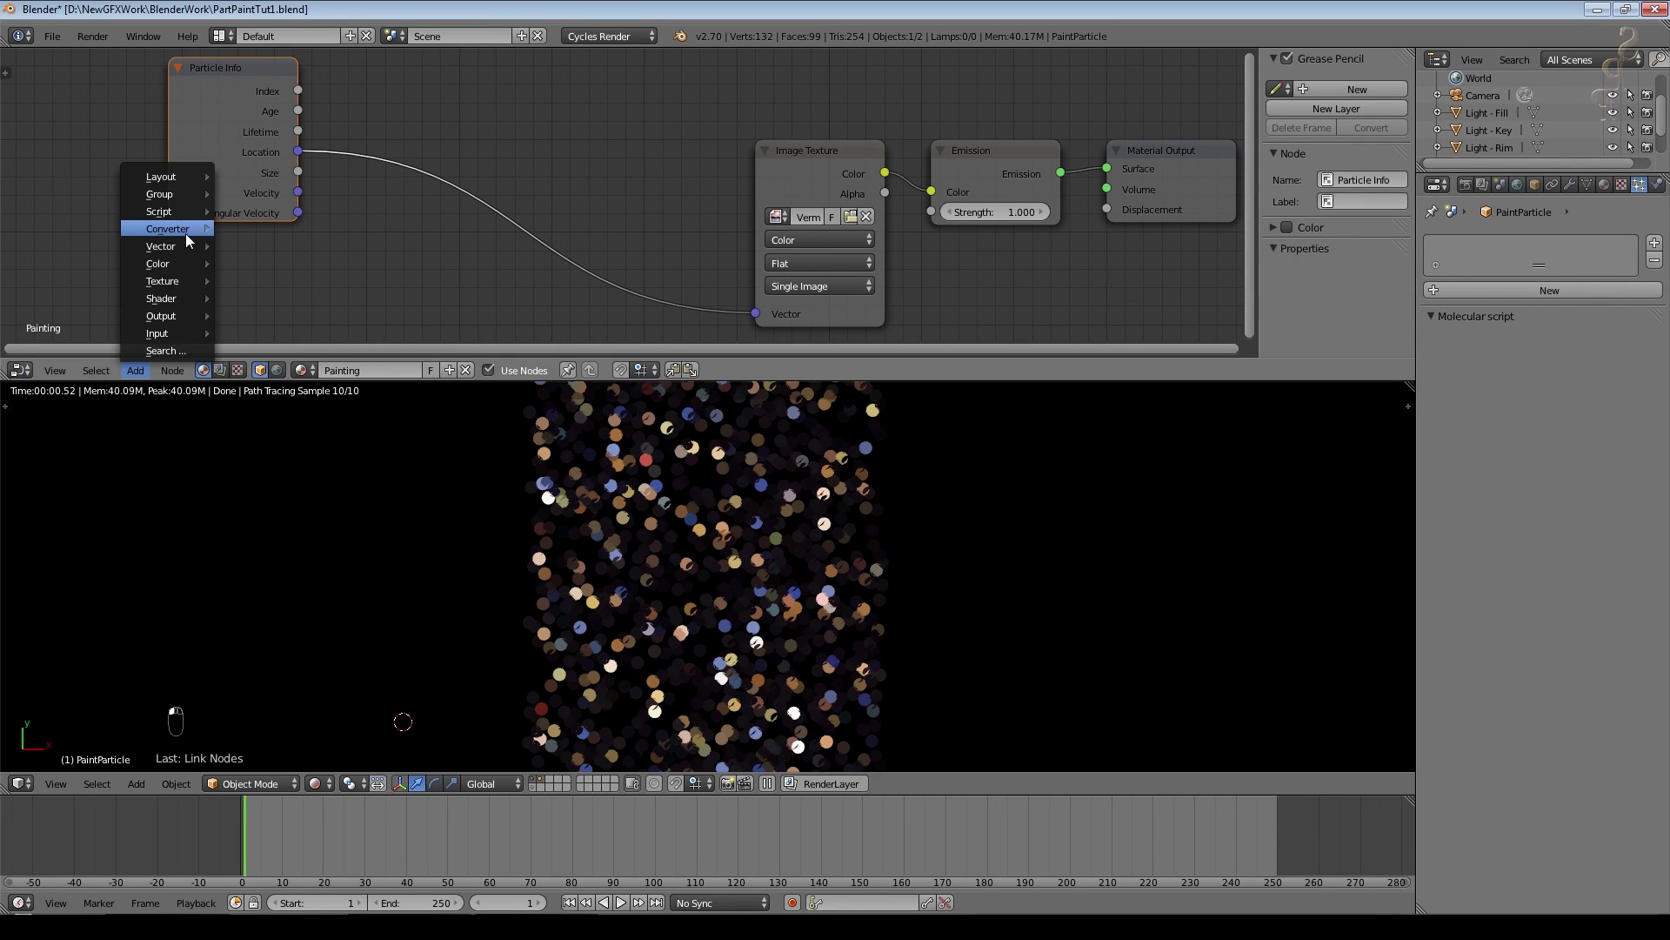
{"action": "mouse_move", "coordinate": [181, 242]}
{"action": "left_click", "coordinate": [266, 251]}
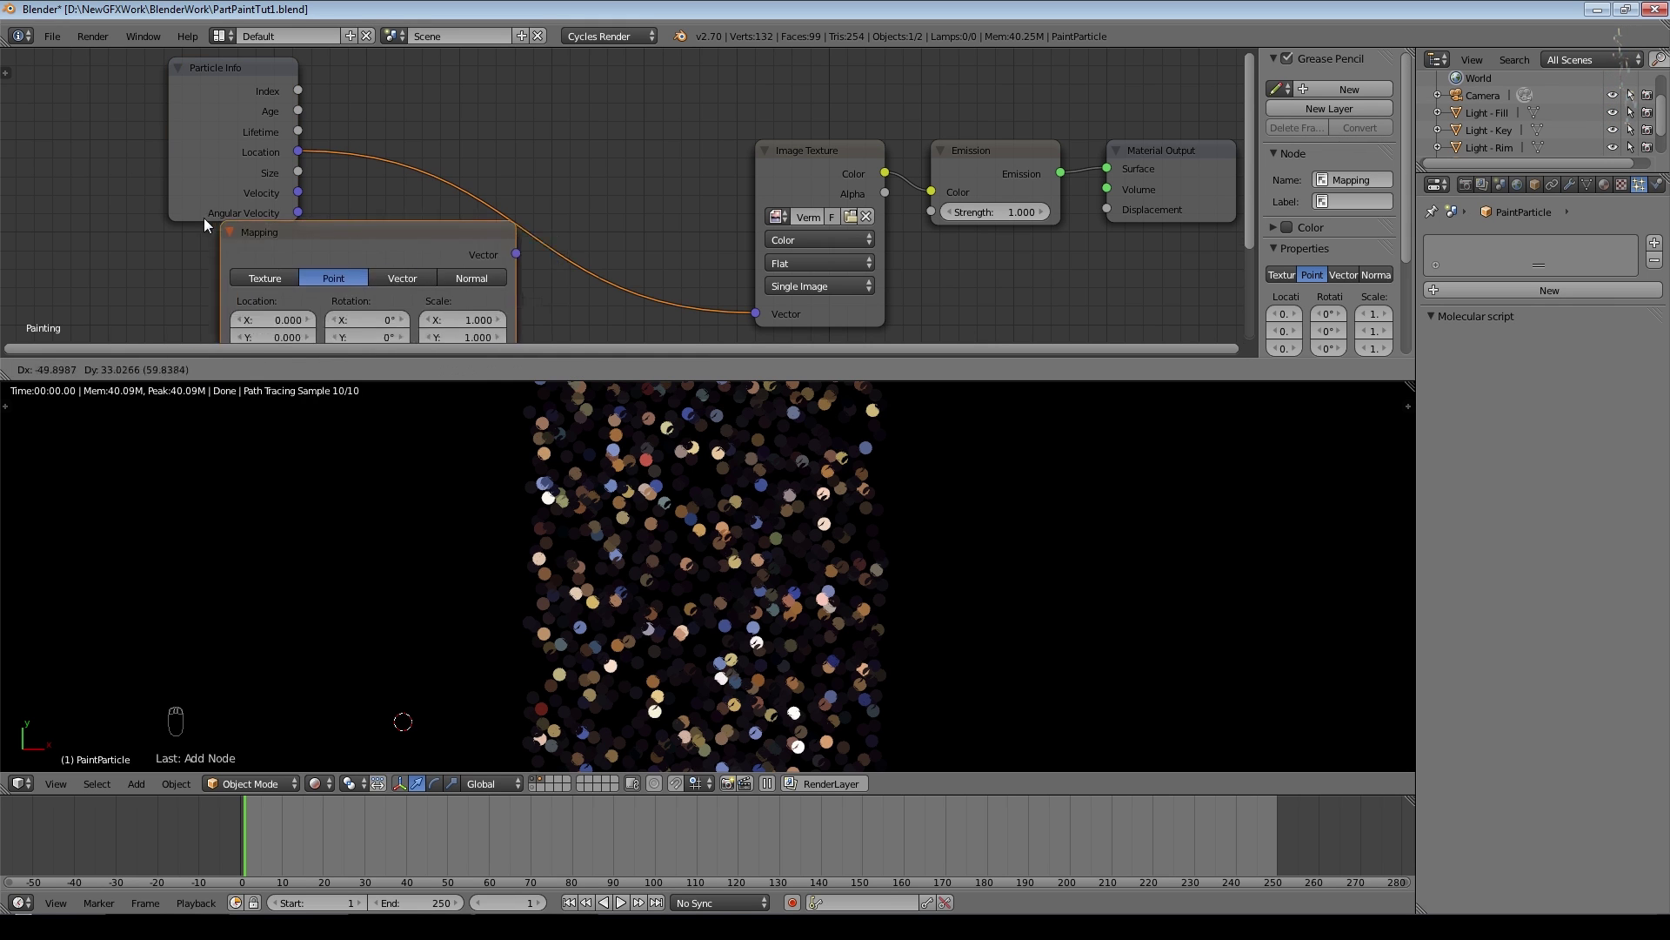
{"action": "left_click", "coordinate": [393, 57]}
{"action": "left_click", "coordinate": [436, 113]}
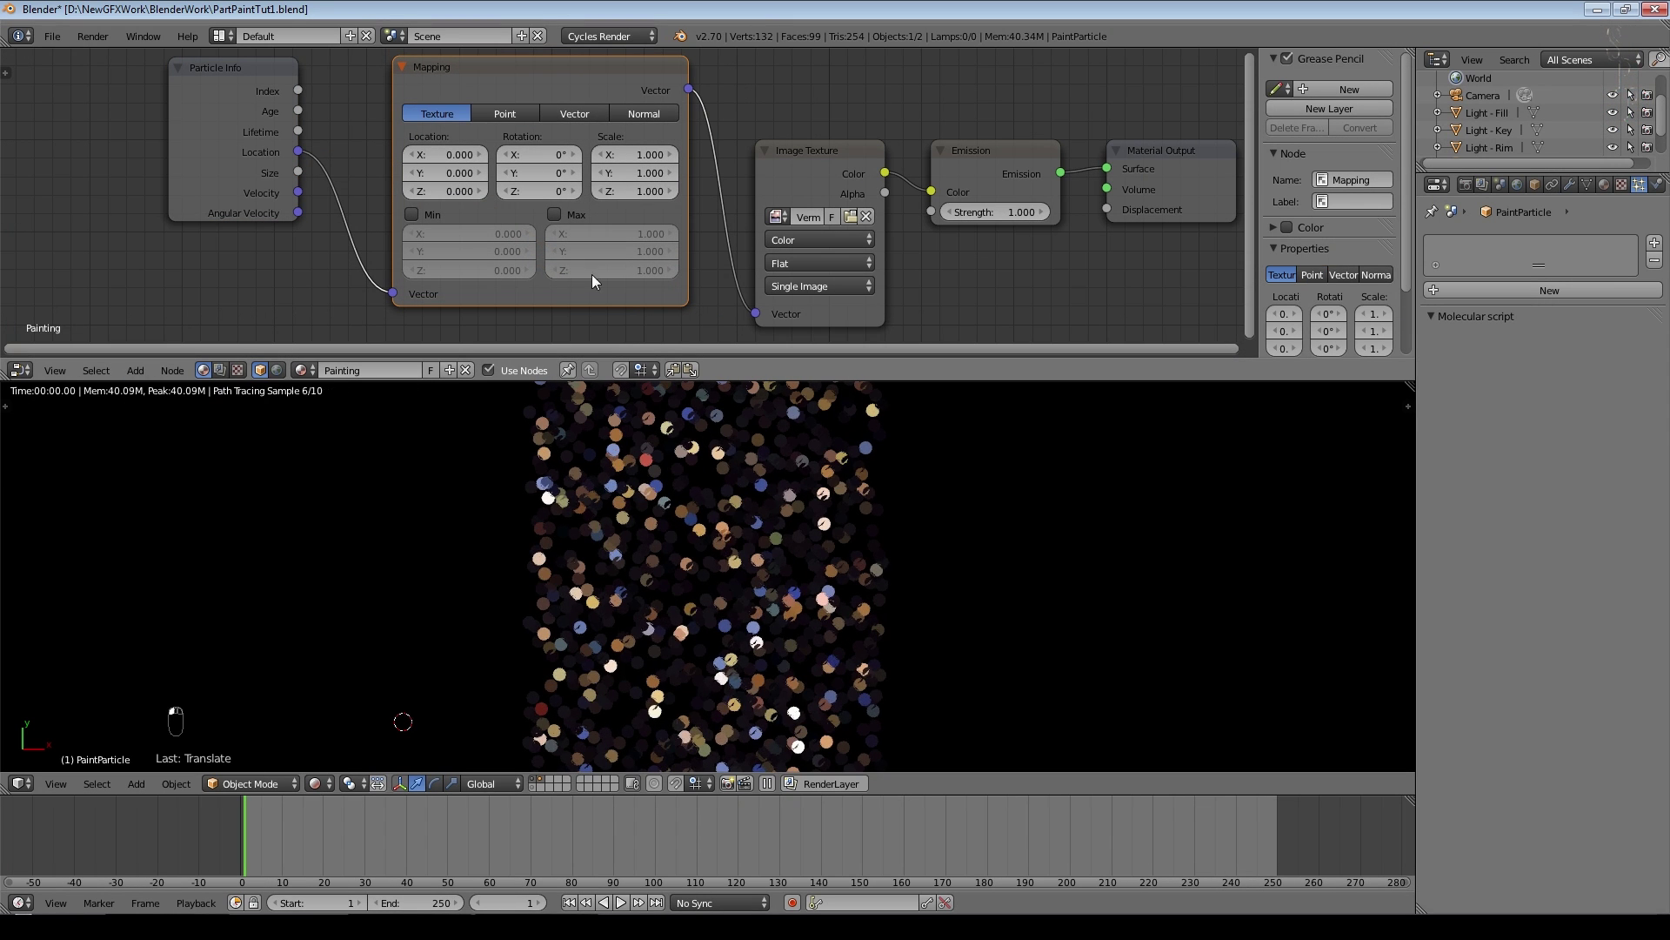
- Try Mapping node scale values of 7.938 in X and 8.018 in Y on the particle painting
{"action": "left_click_drag", "start_coordinate": [670, 156], "coordinate": [656, 155]}
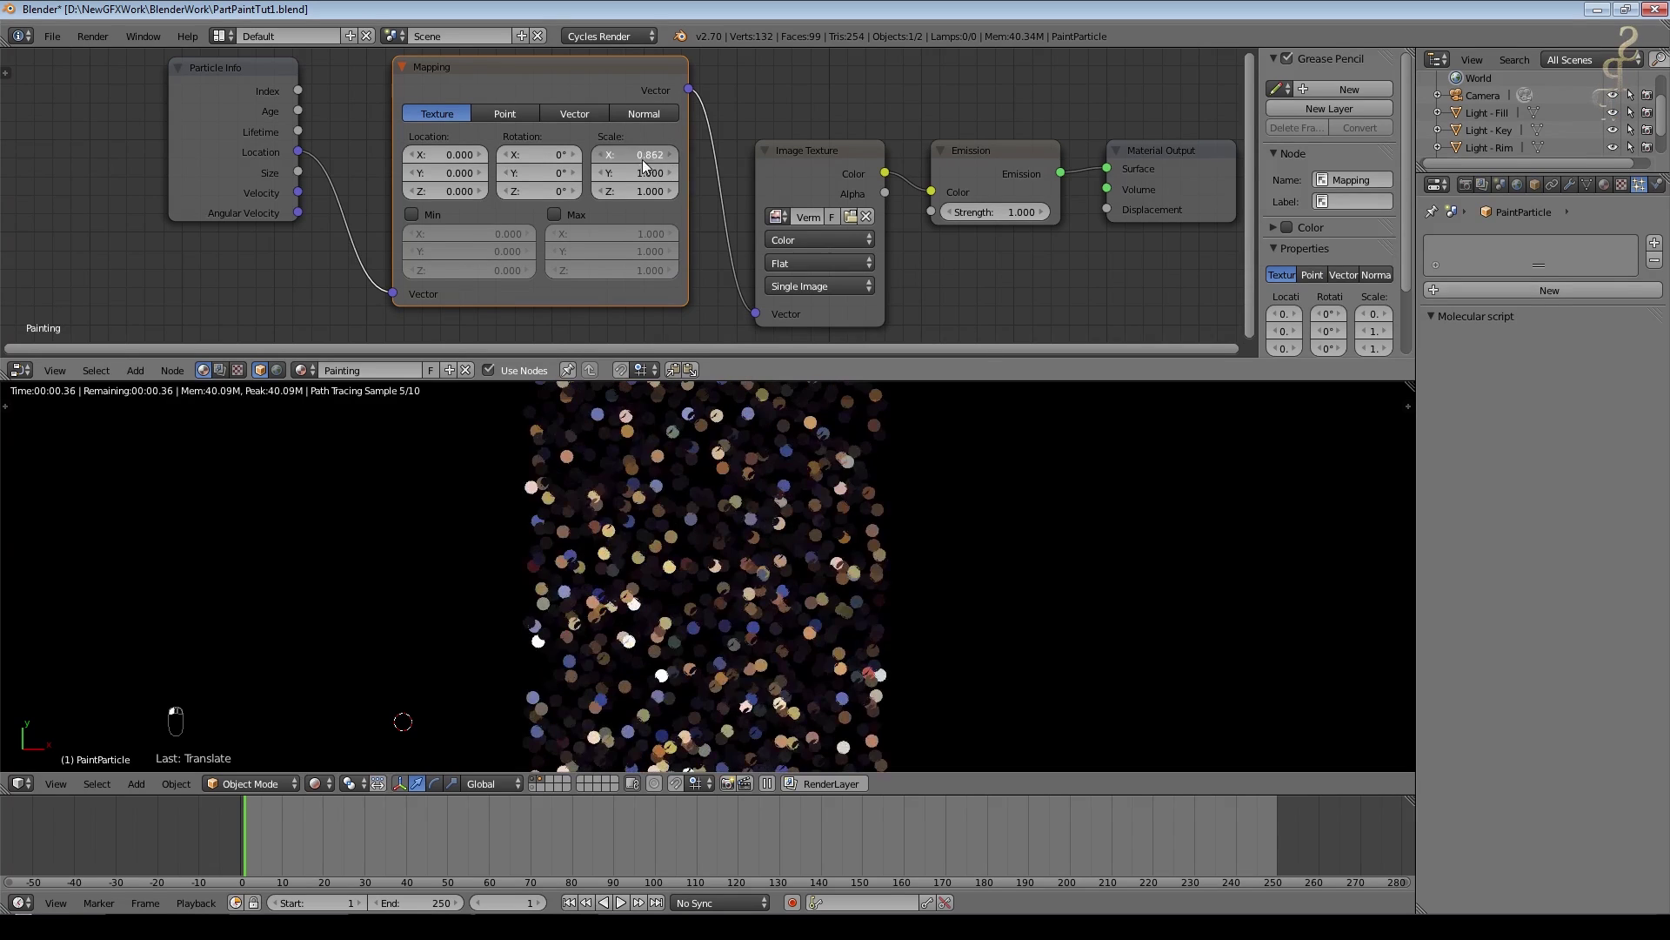
{"action": "left_click", "coordinate": [656, 155]}
{"action": "left_click", "coordinate": [755, 115]}
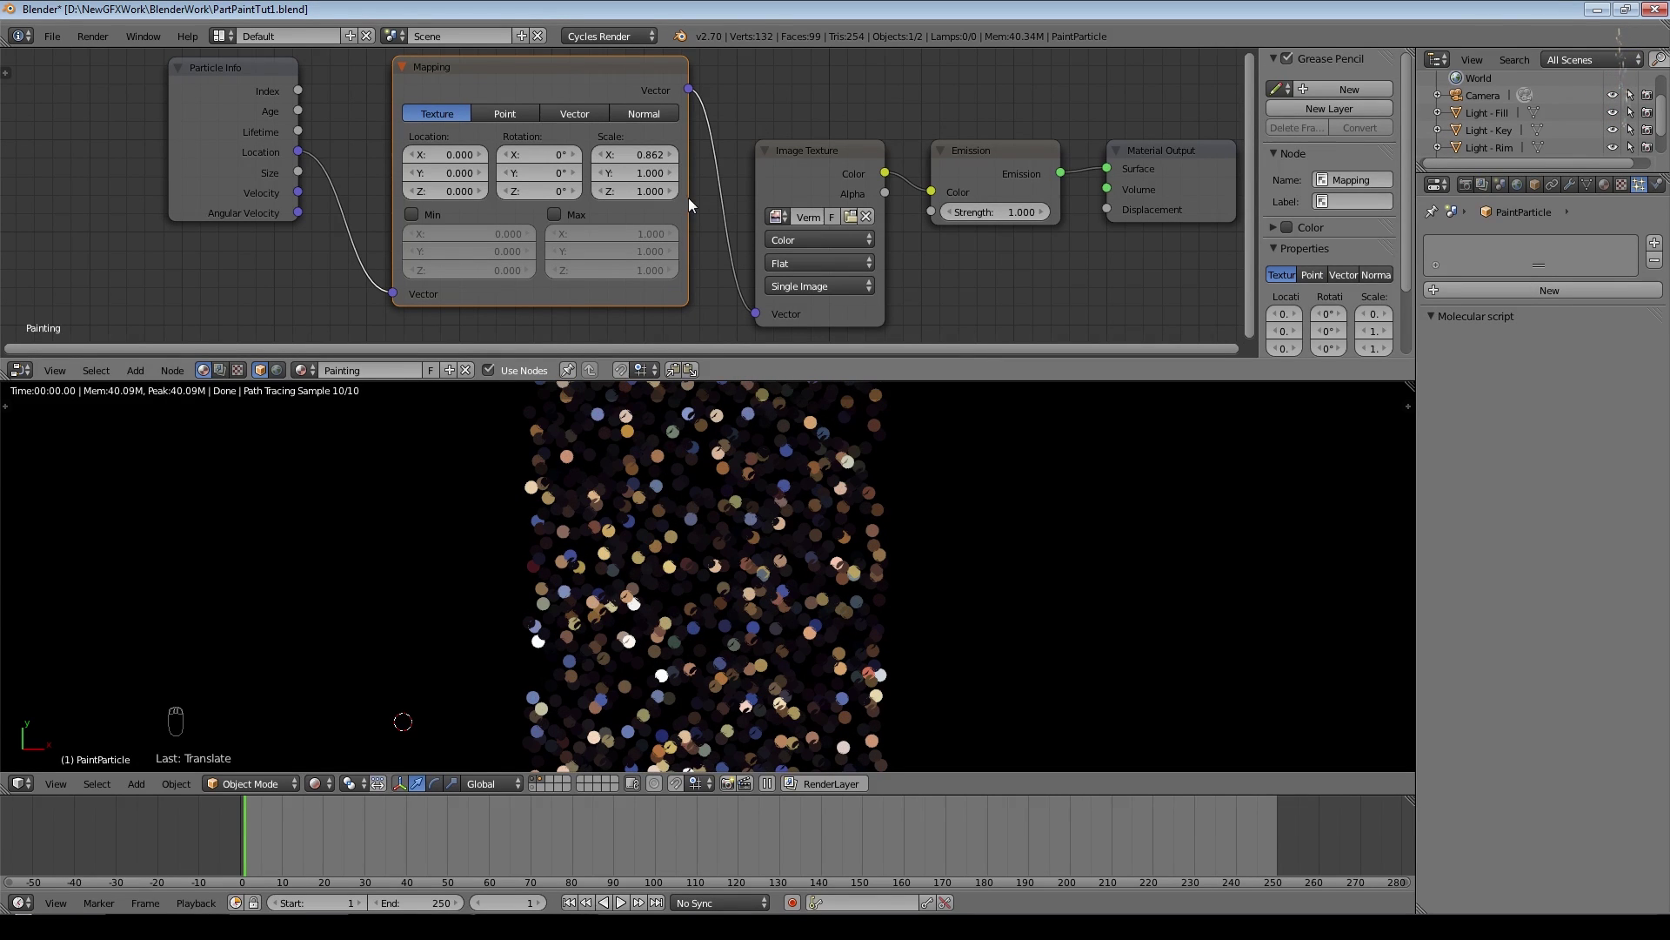
{"action": "mouse_move", "coordinate": [663, 155]}
{"action": "left_mouse_down"}
{"action": "mouse_move", "coordinate": [687, 173]}
{"action": "mouse_move", "coordinate": [660, 161]}
{"action": "mouse_move", "coordinate": [675, 161]}
{"action": "left_mouse_up"}
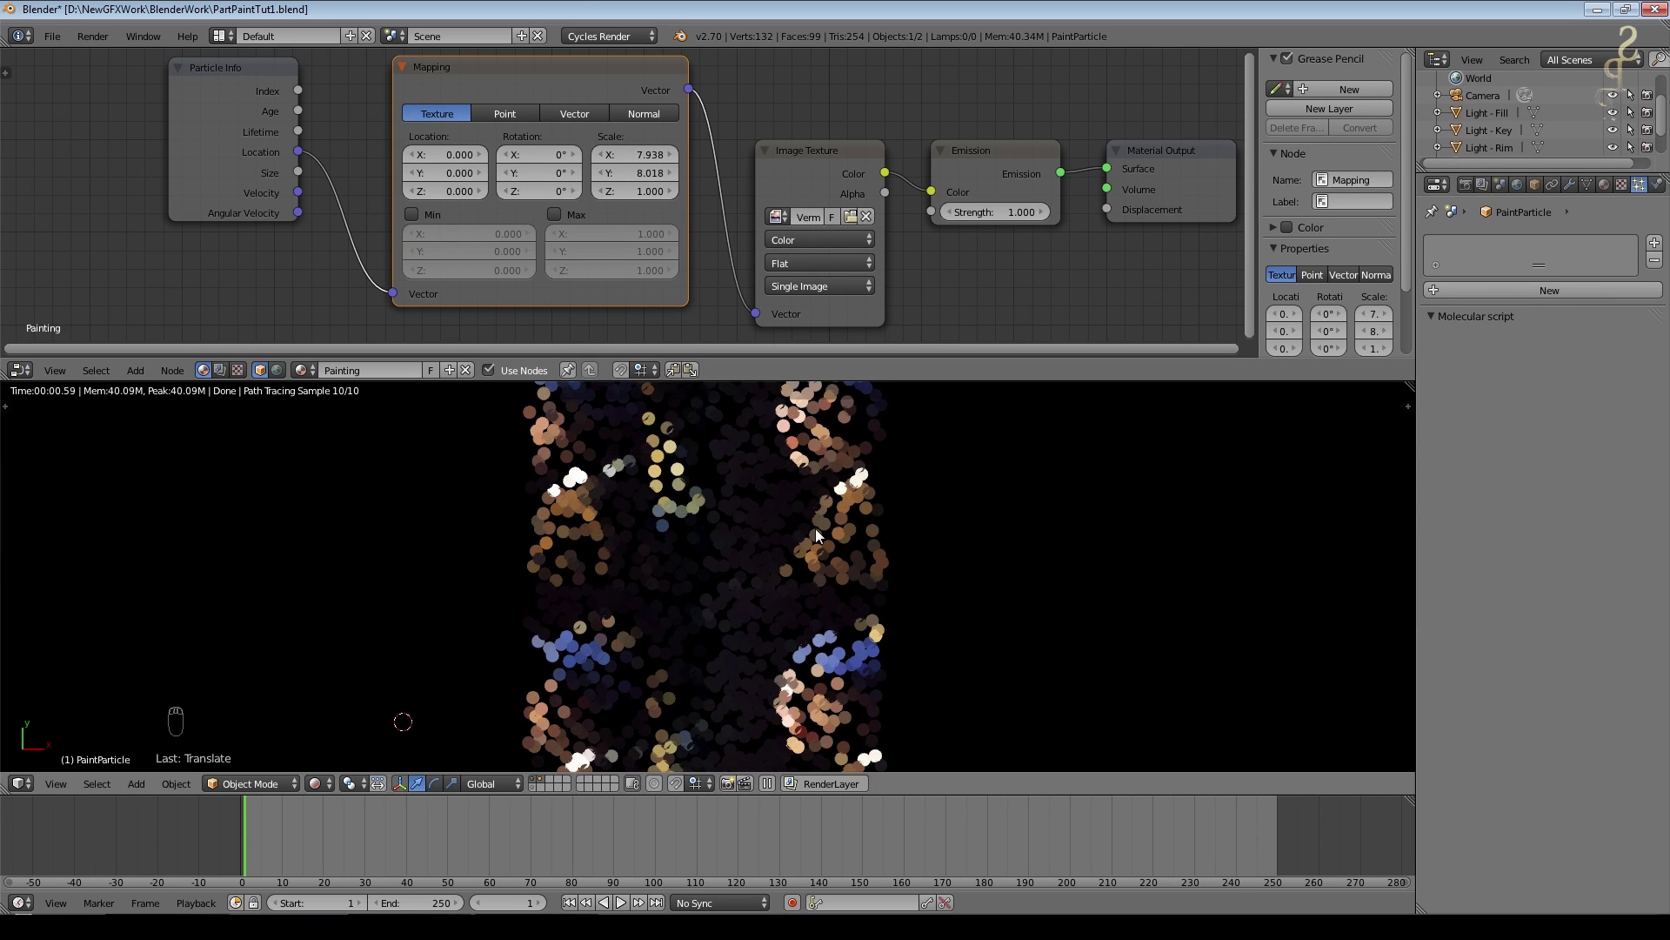
{"action": "scroll", "coordinate": [816, 529], "scroll_direction": "down", "scroll_amount": 3}
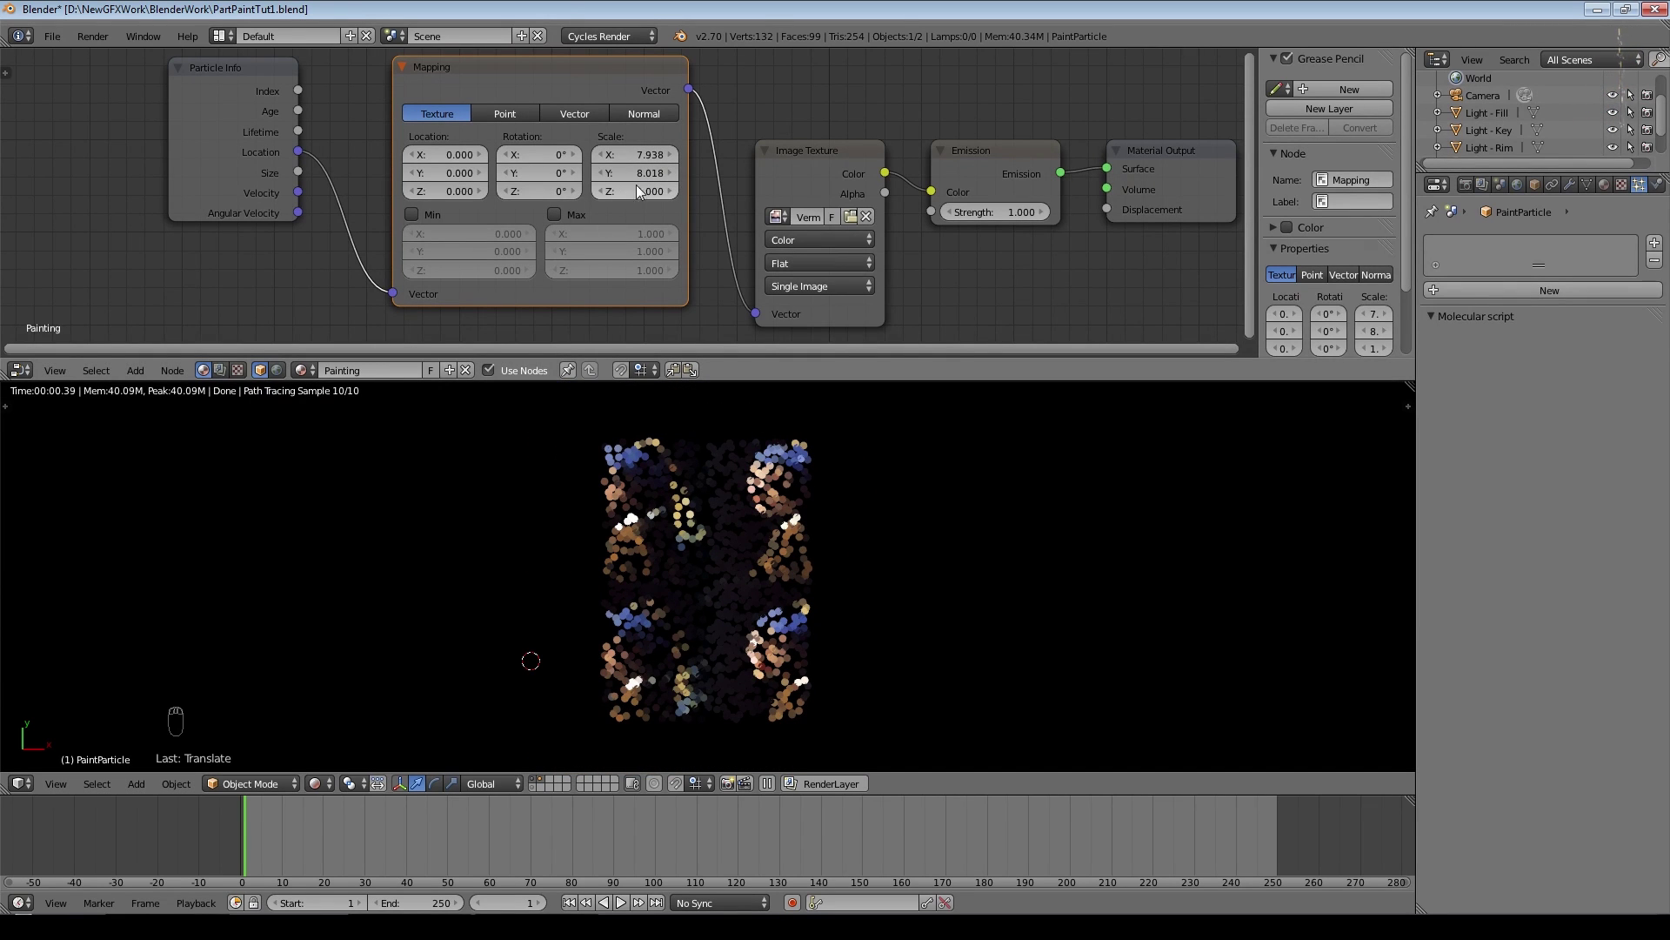
{"action": "scroll", "coordinate": [797, 499], "scroll_direction": "up", "scroll_amount": 3}
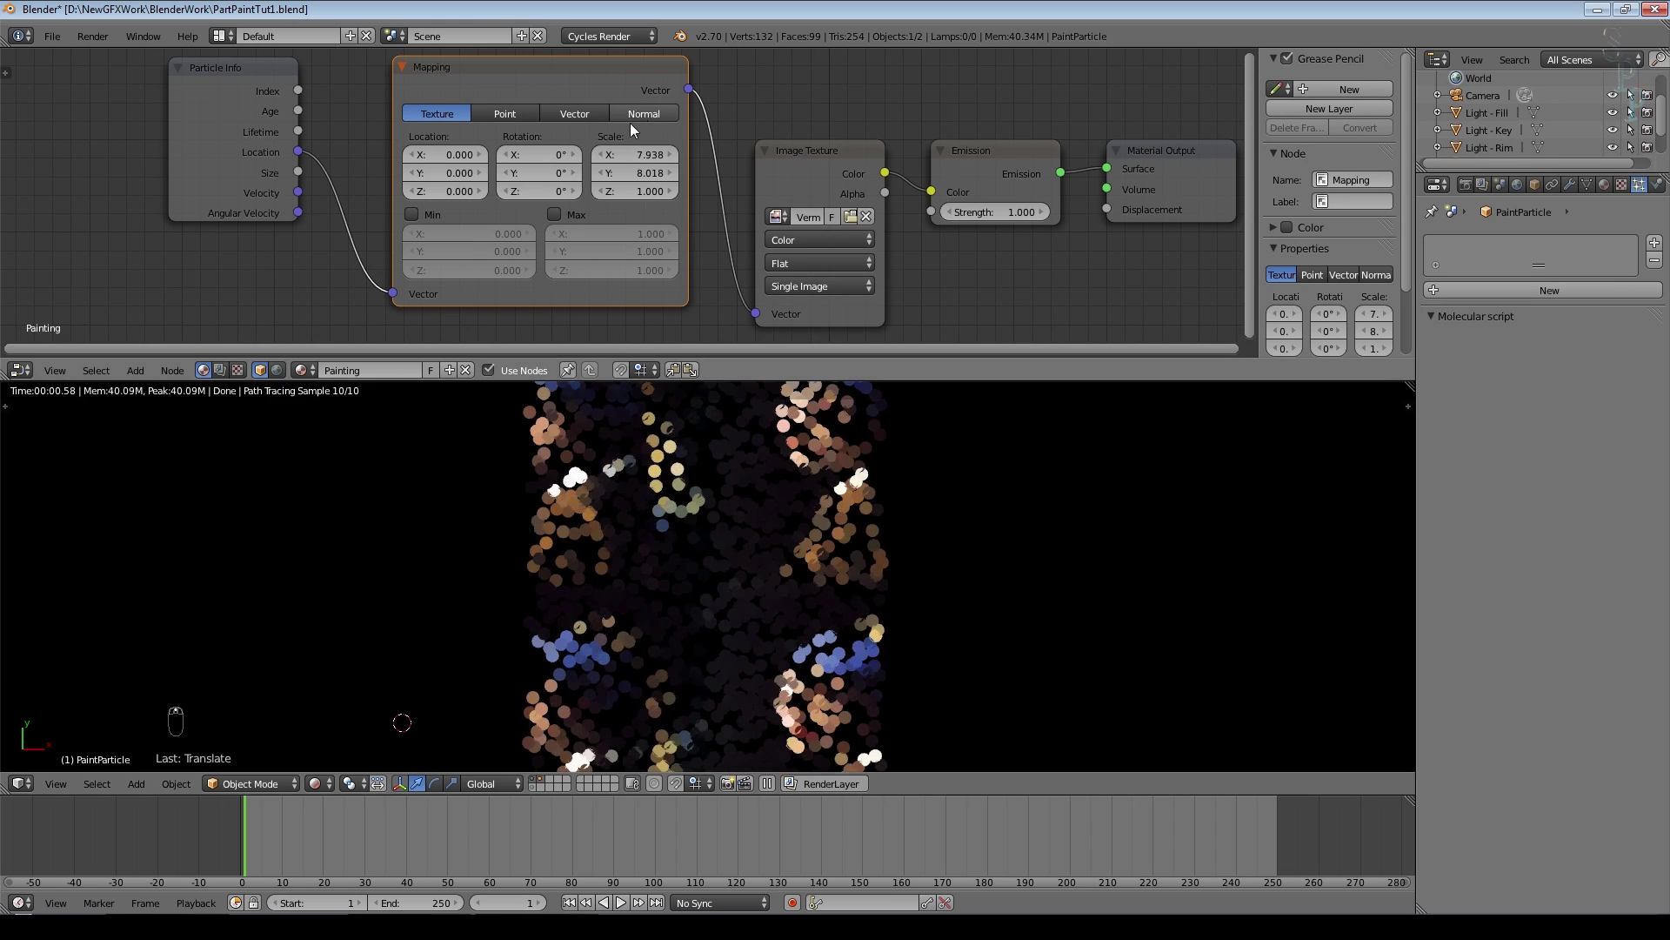
- Set the Mapping node's X and Y scale to 10
{"action": "left_click", "coordinate": [640, 154]}
{"action": "type", "text": "10"}
{"action": "key", "text": "Tab"}
{"action": "type", "text": "10"}
{"action": "key", "text": "Return"}
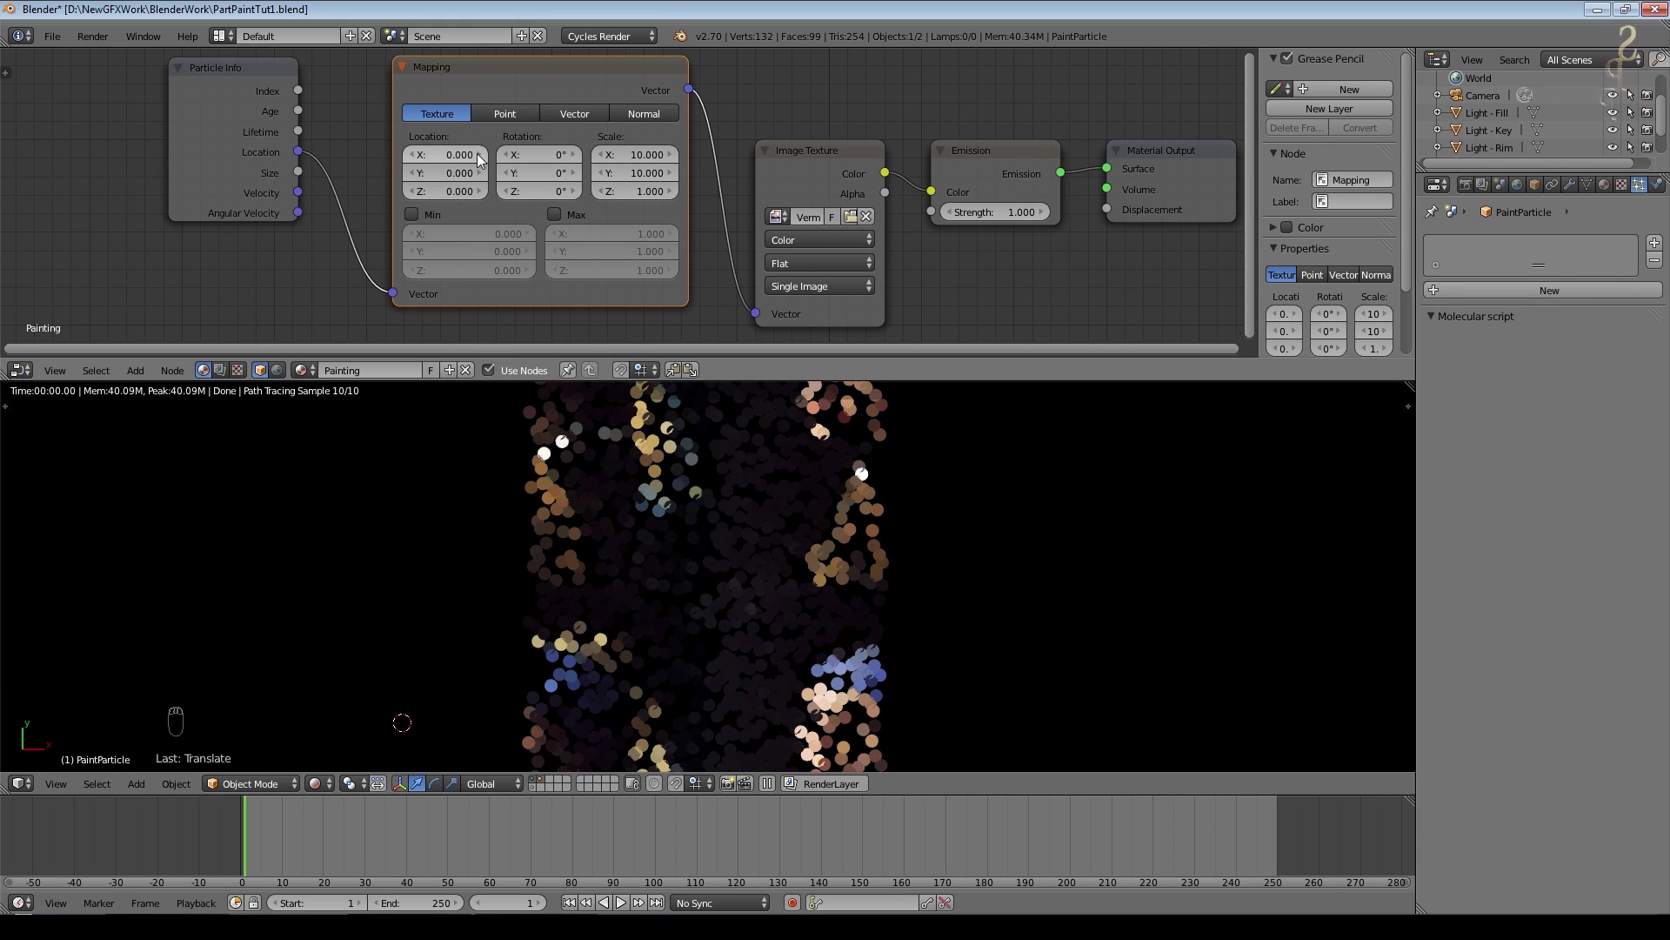
- Set the Mapping node's X location to 4.579 so the girl's figure is centred horizontally on the plane
{"action": "left_click", "coordinate": [478, 158]}
{"action": "left_click", "coordinate": [479, 158]}
{"action": "left_click", "coordinate": [479, 158]}
{"action": "left_click", "coordinate": [479, 158]}
{"action": "left_click", "coordinate": [479, 159]}
{"action": "left_click", "coordinate": [478, 160]}
{"action": "left_click", "coordinate": [478, 160]}
{"action": "left_click", "coordinate": [479, 159]}
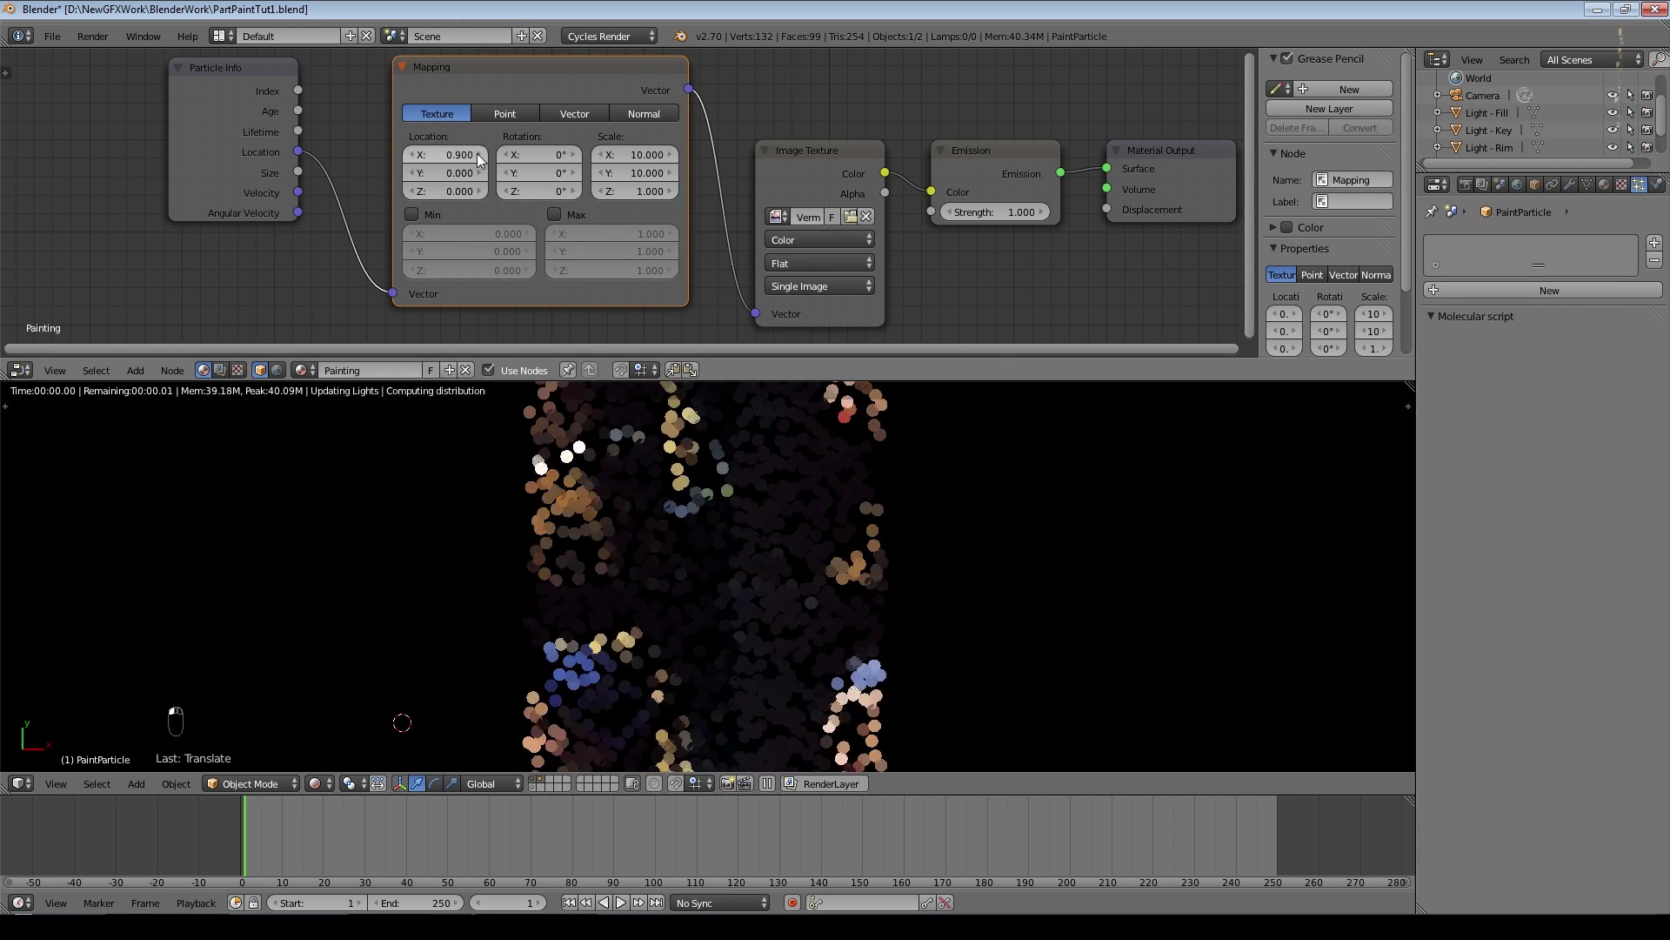
{"action": "left_click_drag", "start_coordinate": [462, 159], "coordinate": [472, 158]}
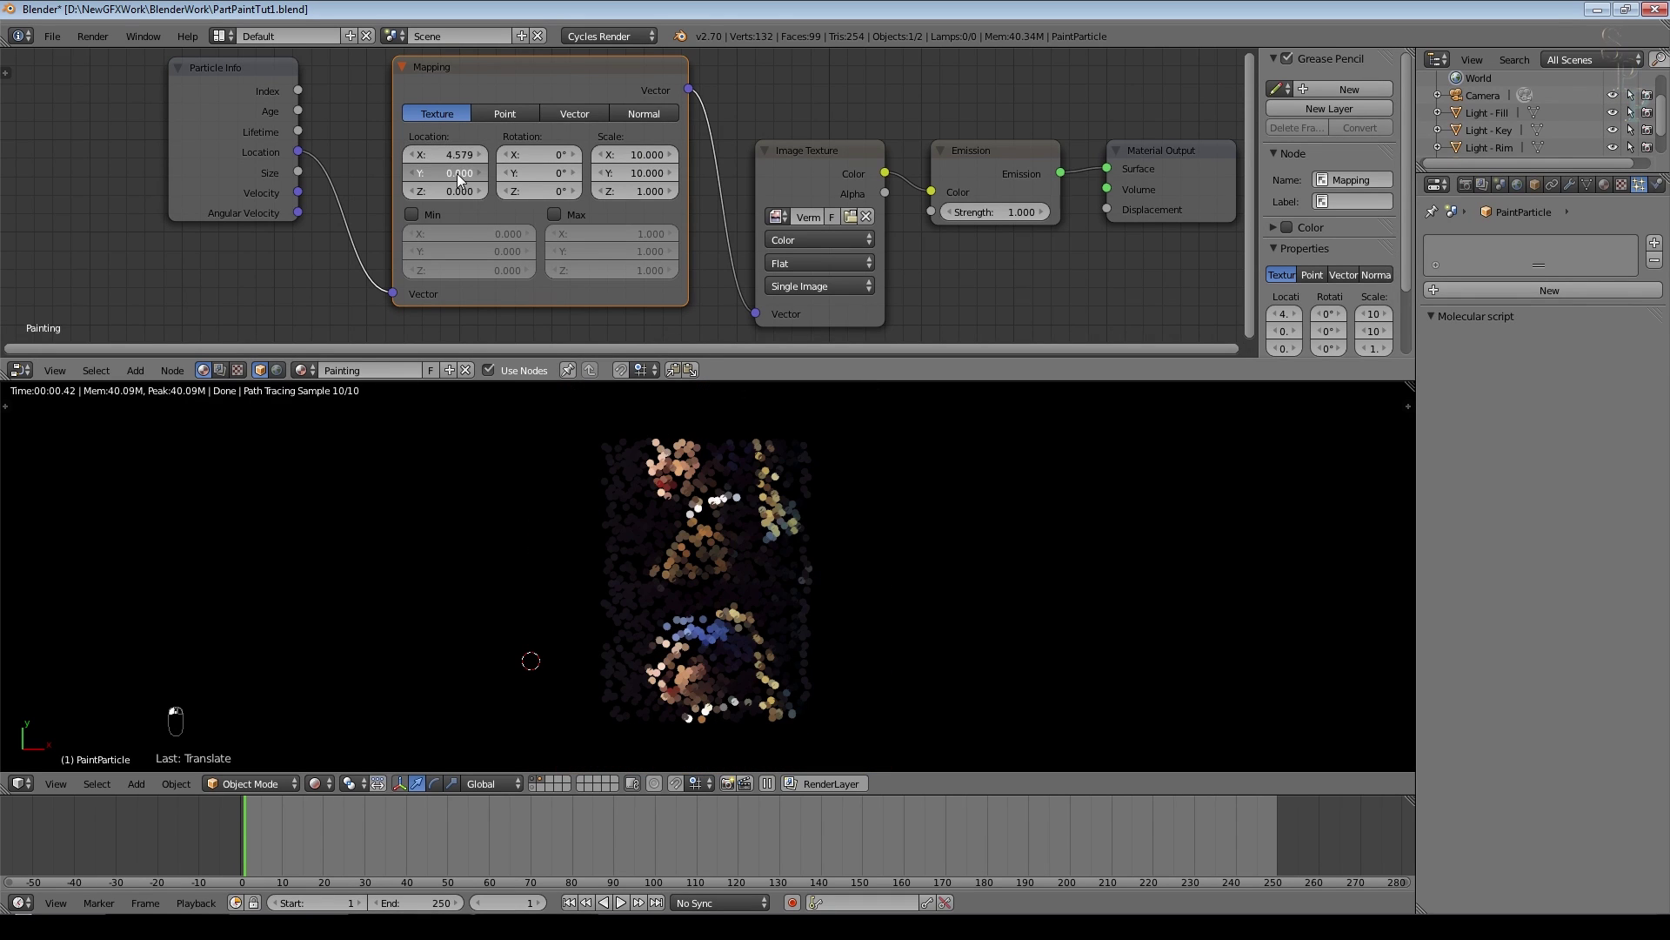
- Set the Mapping node's Y location to 7.340 and its Y scale to 12.759 to fit a single portrait on the plane
{"action": "left_click_drag", "start_coordinate": [458, 174], "coordinate": [461, 174]}
{"action": "left_click", "coordinate": [456, 166]}
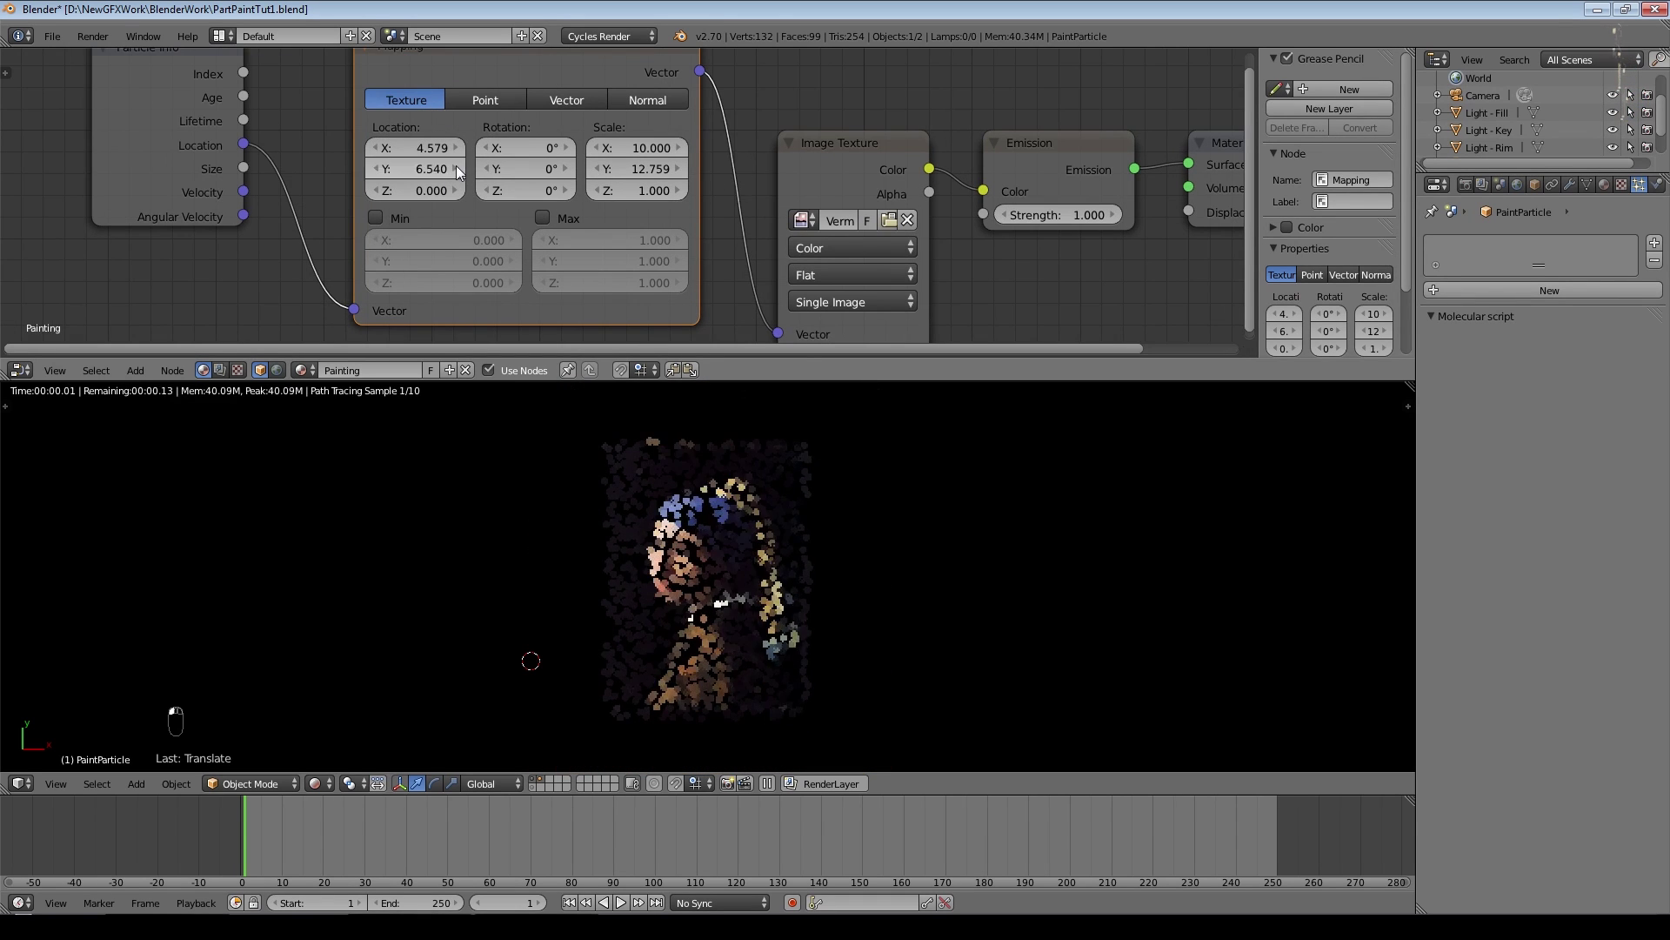
{"action": "left_click", "coordinate": [456, 165]}
{"action": "left_click", "coordinate": [455, 166]}
{"action": "left_click", "coordinate": [456, 165]}
{"action": "left_click", "coordinate": [456, 166]}
{"action": "left_click", "coordinate": [456, 166]}
{"action": "left_click", "coordinate": [456, 165]}
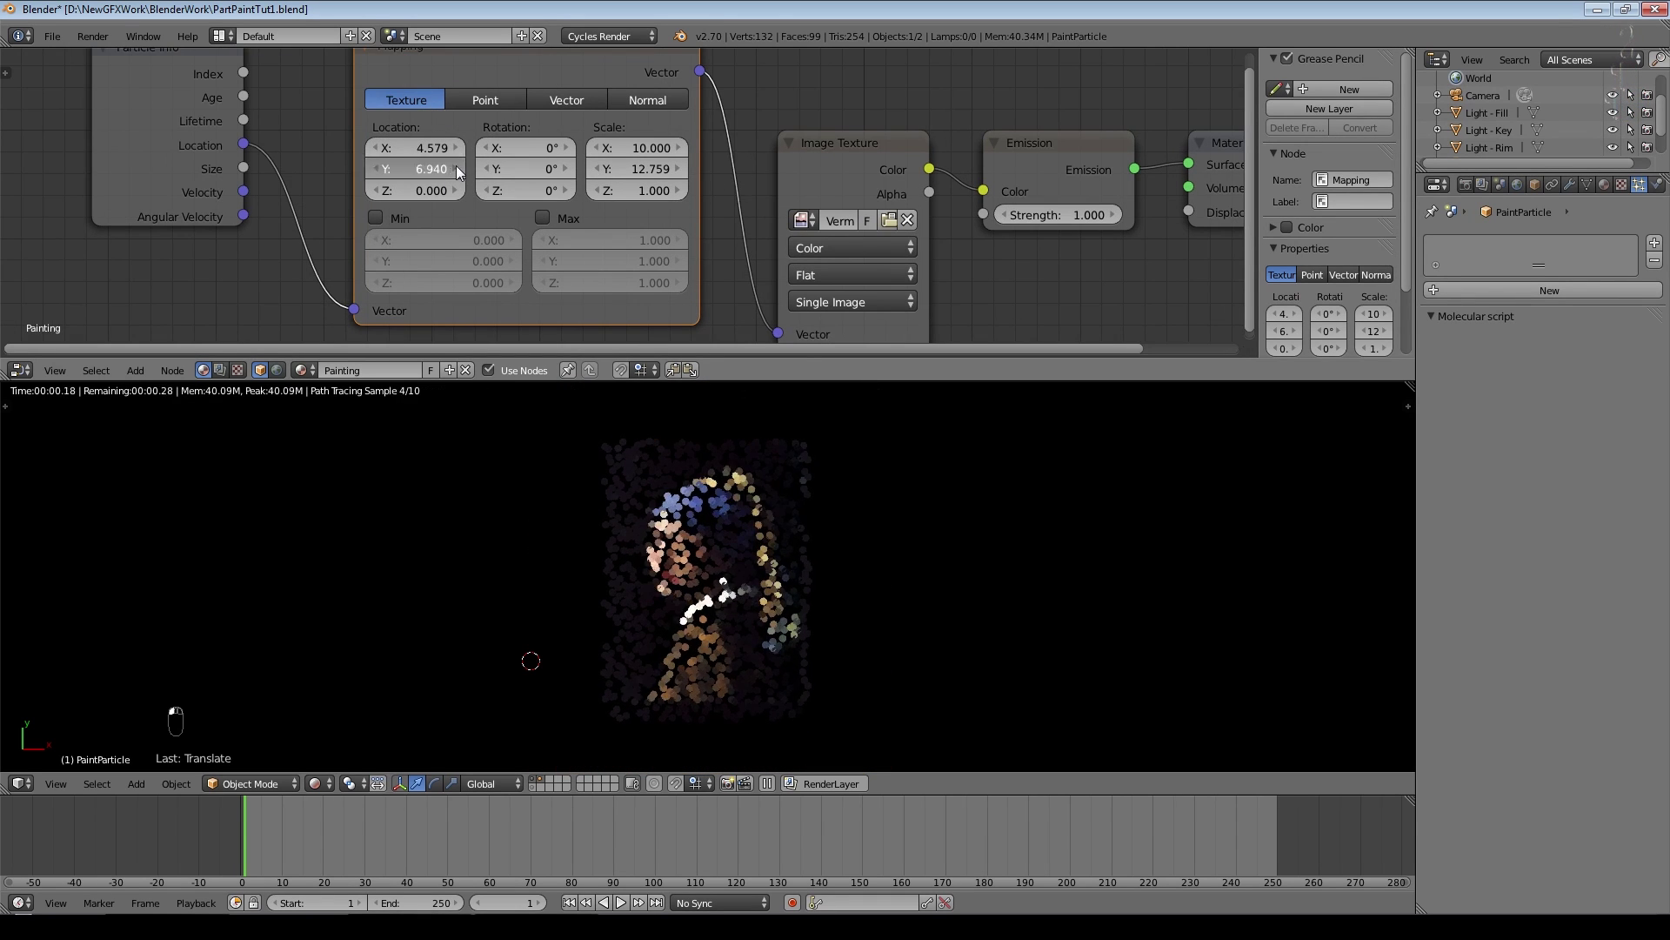
{"action": "left_click", "coordinate": [456, 165]}
{"action": "left_click", "coordinate": [455, 166]}
- Select the particle-emitting plane and enlarge the 3D view by shrinking the Node Editor above it
{"action": "key", "text": "KP_7"}
{"action": "scroll", "coordinate": [1013, 569], "scroll_direction": "up", "scroll_amount": 2}
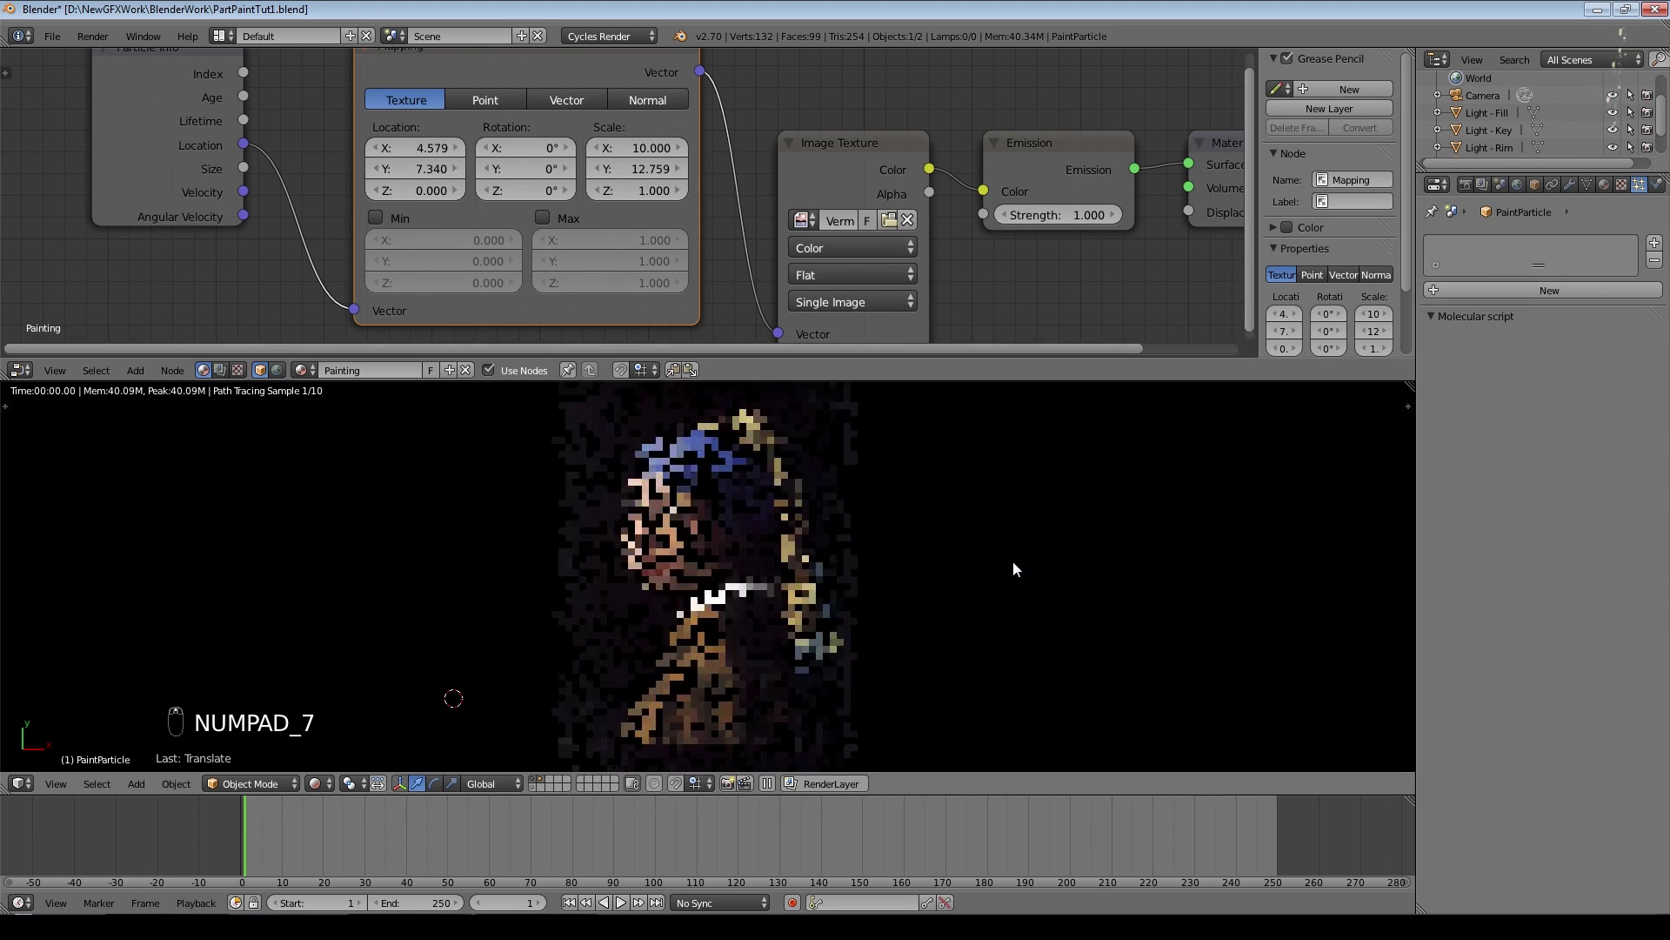
{"action": "right_click", "coordinate": [771, 529]}
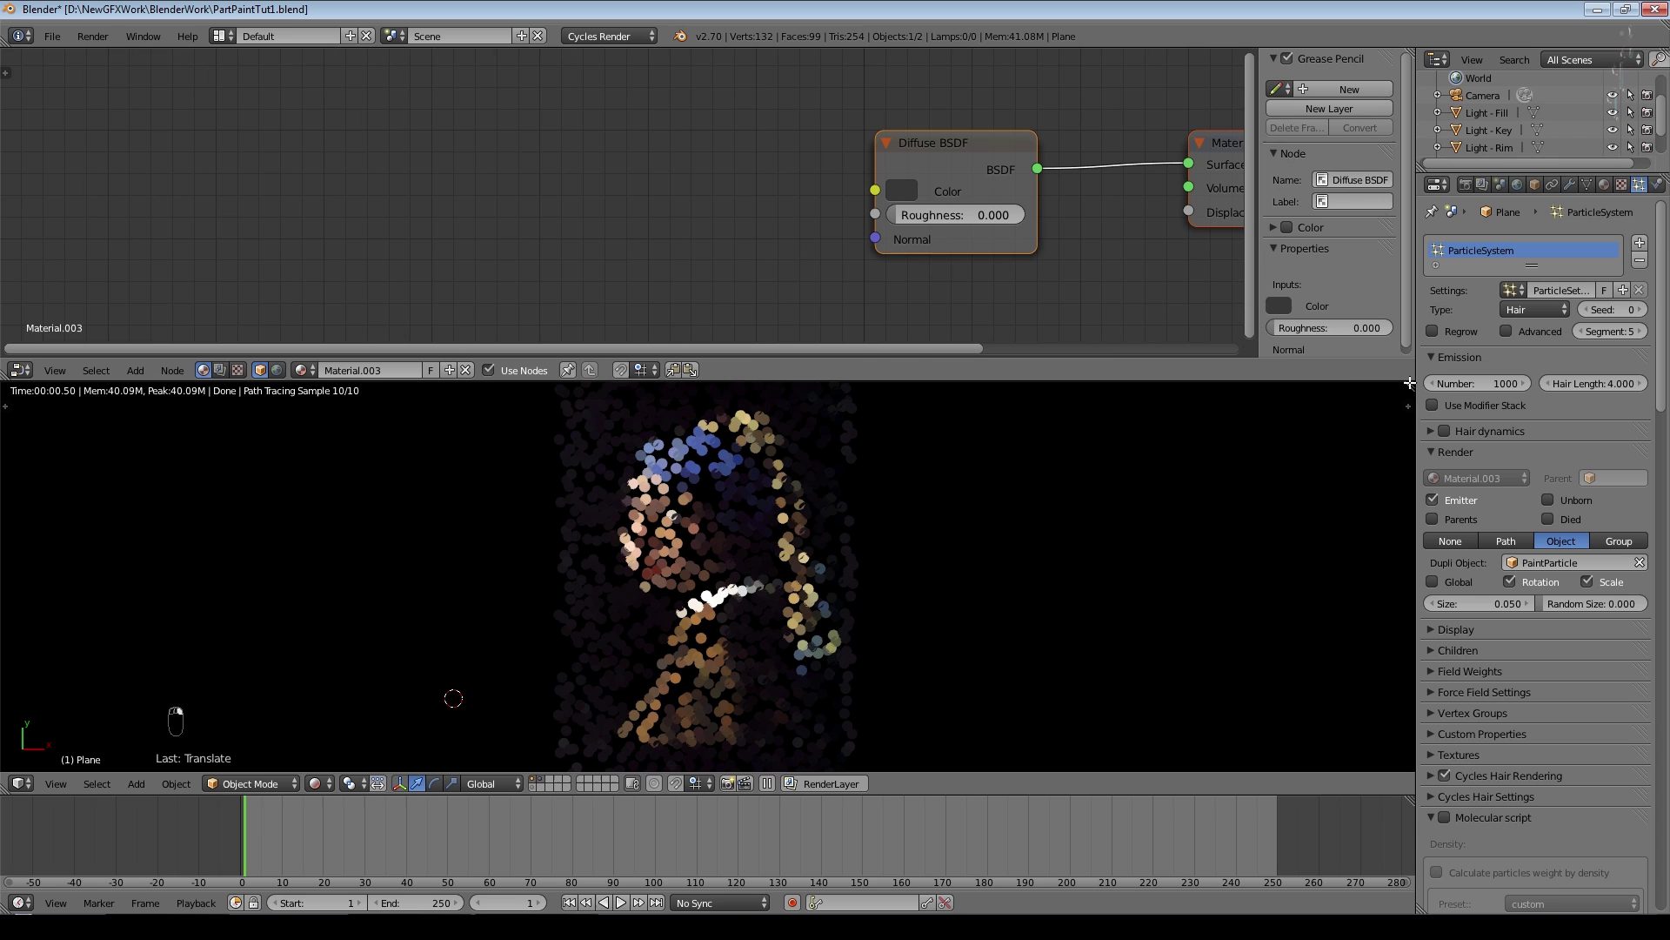
{"action": "left_click_drag", "start_coordinate": [1409, 383], "coordinate": [1244, 129]}
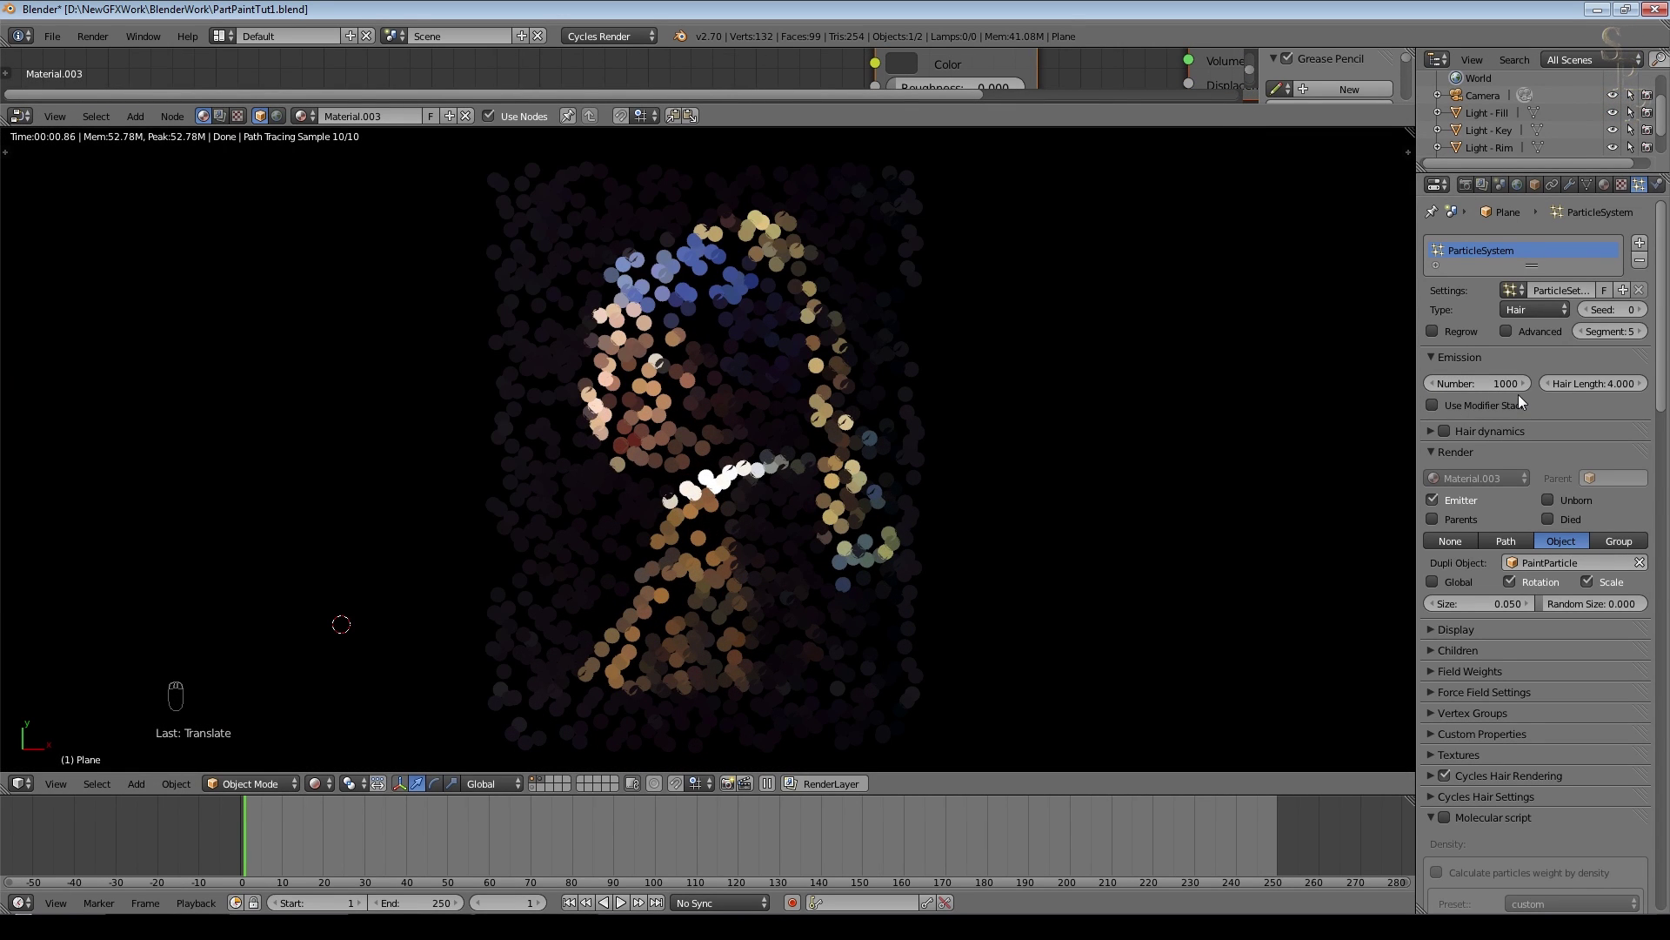
- Set the plane's particle emission number to 5000 and inspect the denser portrait
{"action": "left_click", "coordinate": [1496, 391]}
{"action": "type", "text": "5000"}
{"action": "key", "text": "Return"}
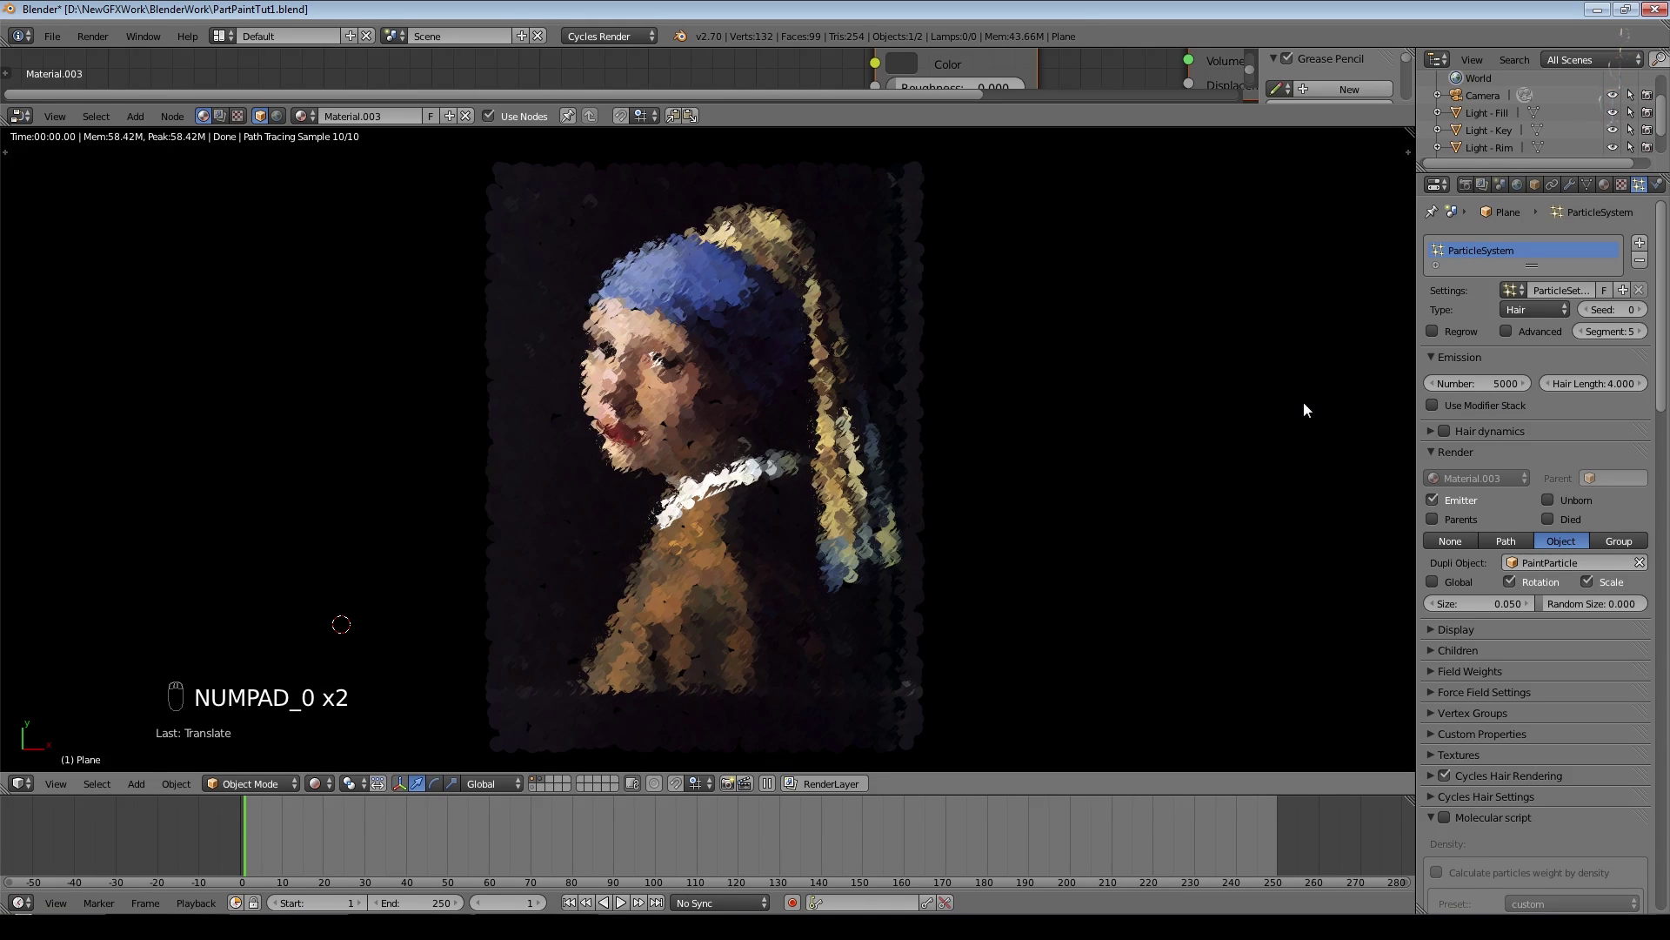
{"action": "scroll", "coordinate": [786, 407], "scroll_direction": "up", "scroll_amount": 4}
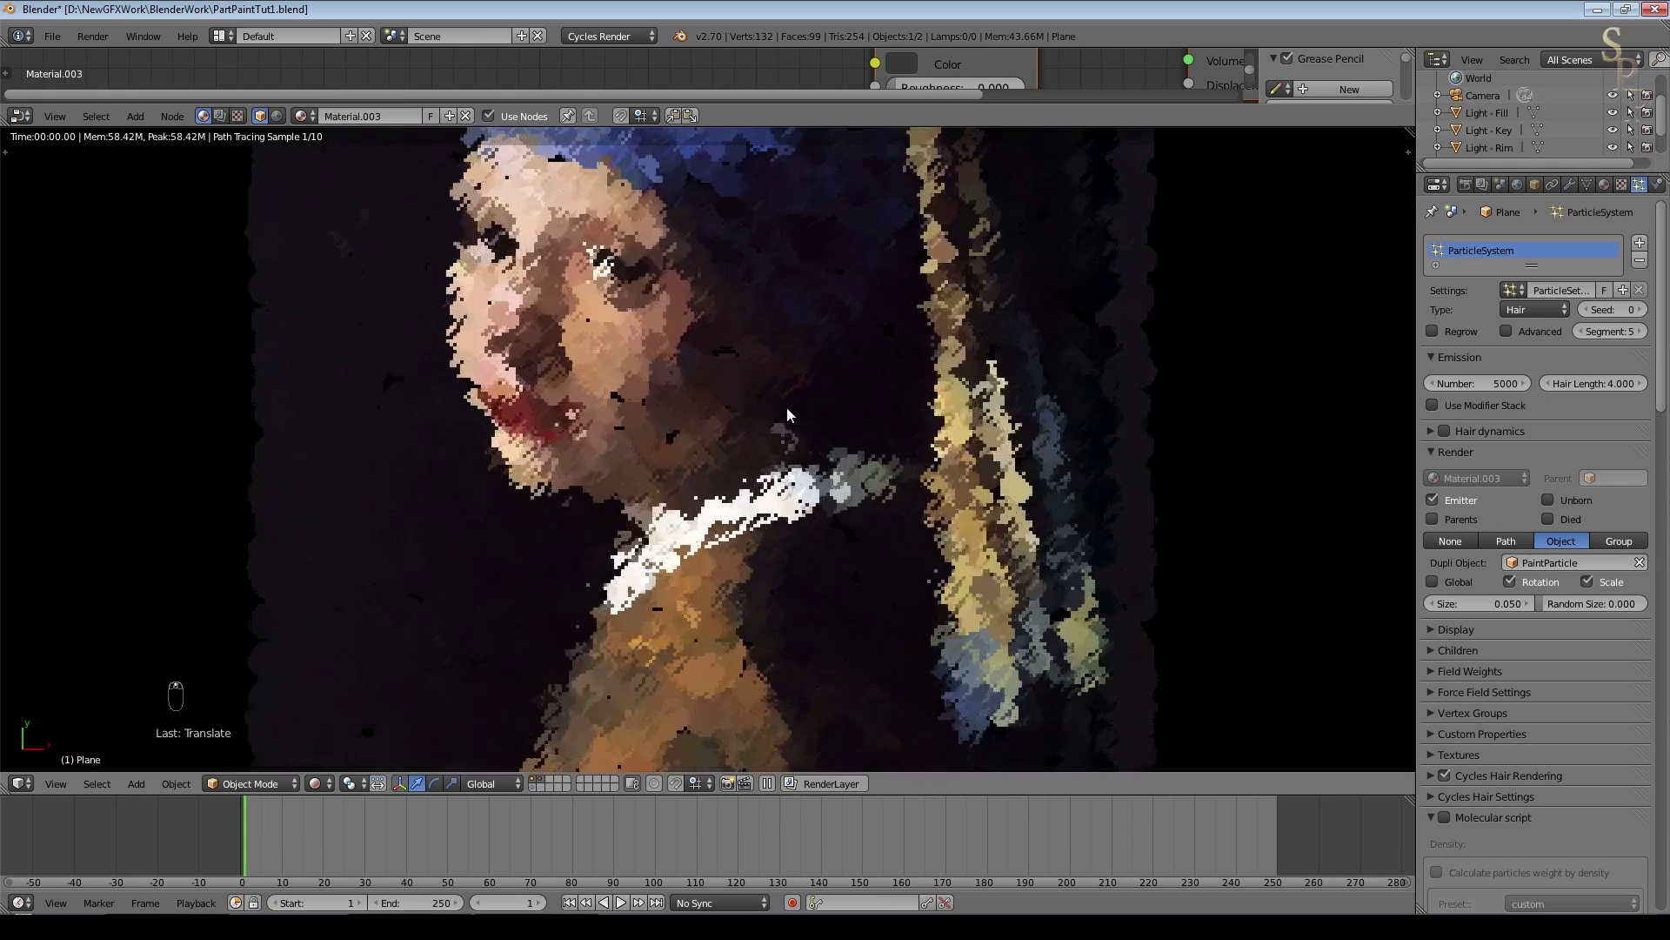
{"action": "scroll", "coordinate": [787, 407], "scroll_direction": "down", "scroll_amount": 4}
- Try a particle Random Size of 0.383 and examine the overlapping discs up close
{"action": "scroll", "coordinate": [1589, 470], "scroll_direction": "down", "scroll_amount": 4}
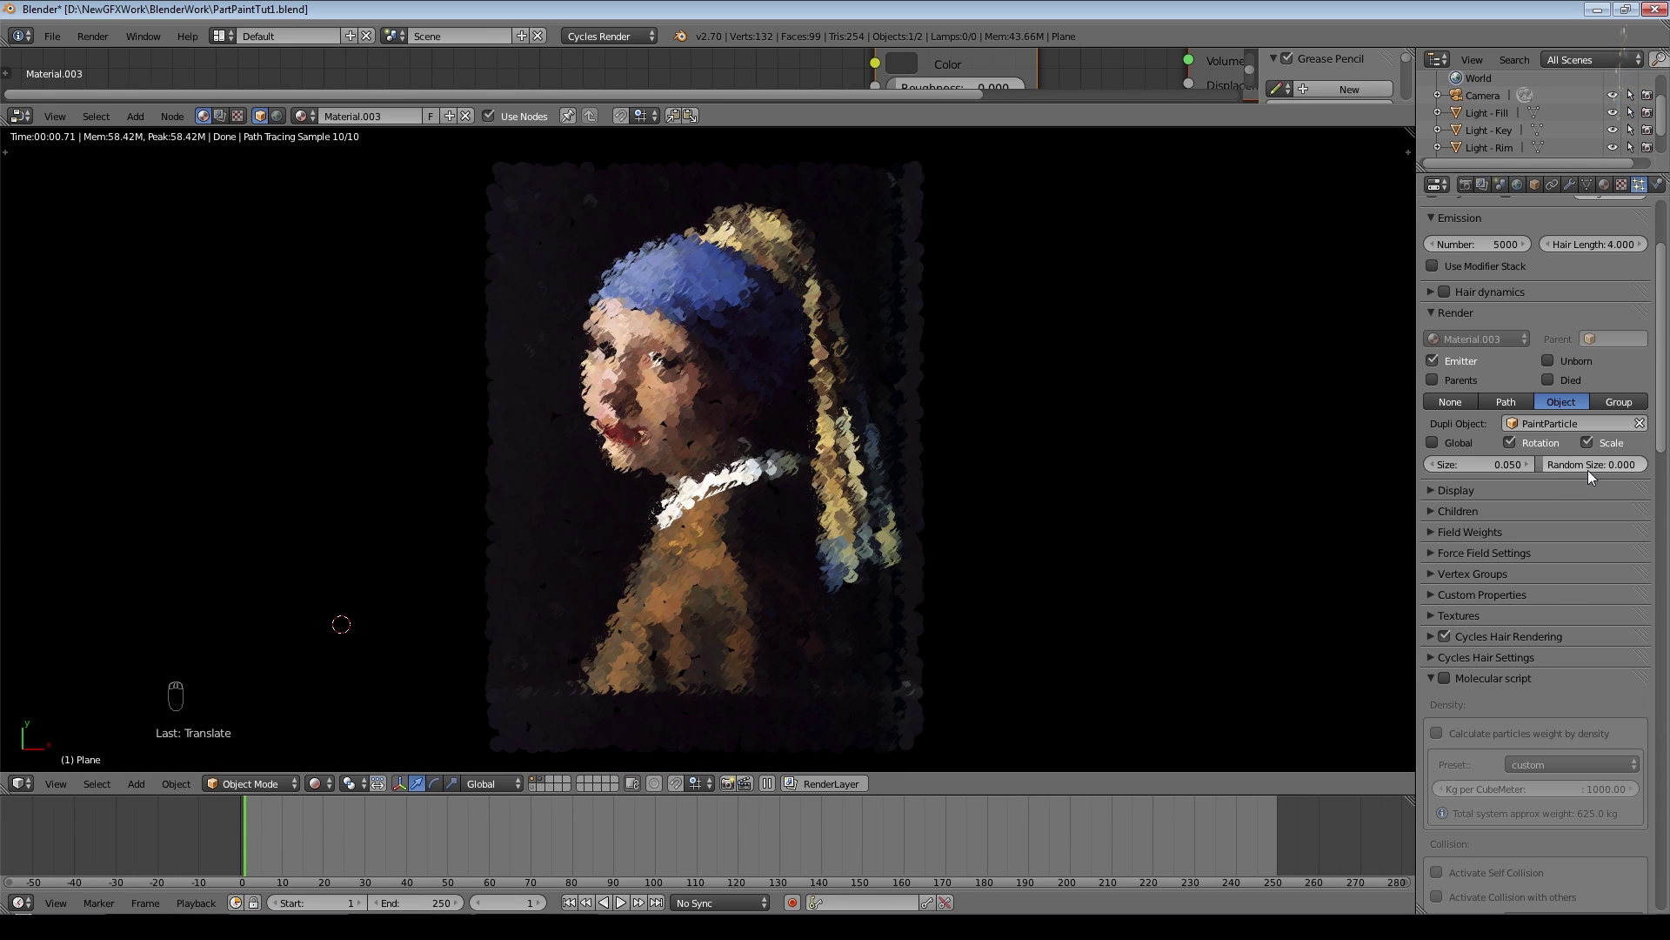
{"action": "left_click_drag", "start_coordinate": [1545, 463], "coordinate": [1588, 463]}
{"action": "scroll", "coordinate": [624, 452], "scroll_direction": "up", "scroll_amount": 6}
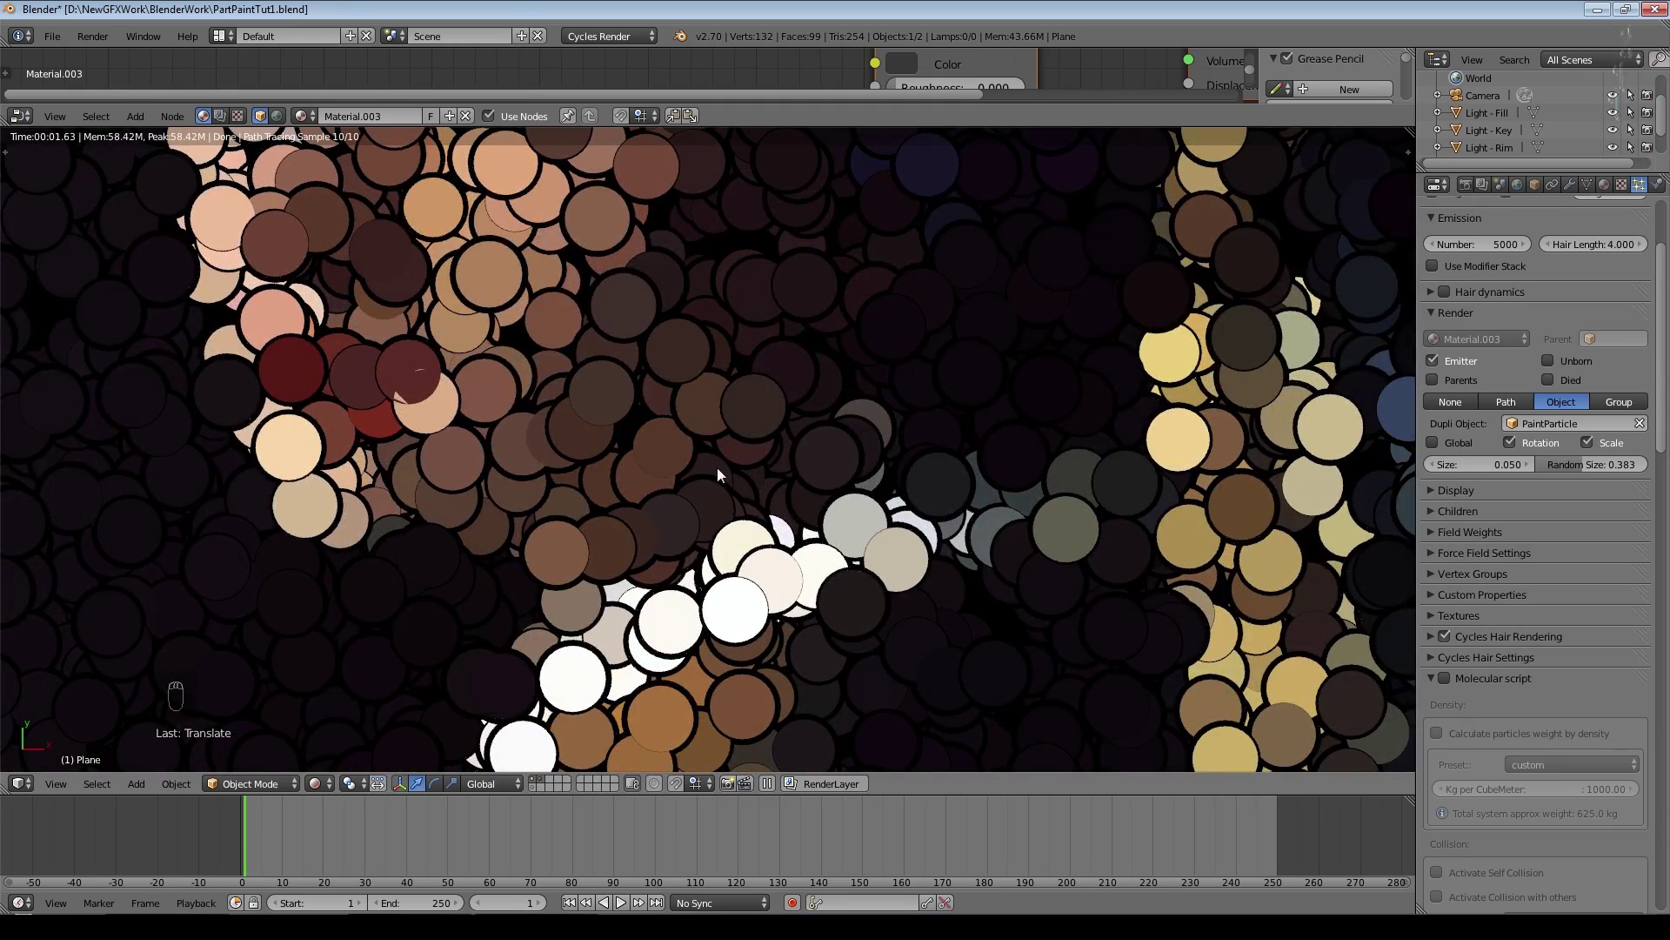
{"action": "scroll", "coordinate": [473, 438], "scroll_direction": "down", "scroll_amount": 6}
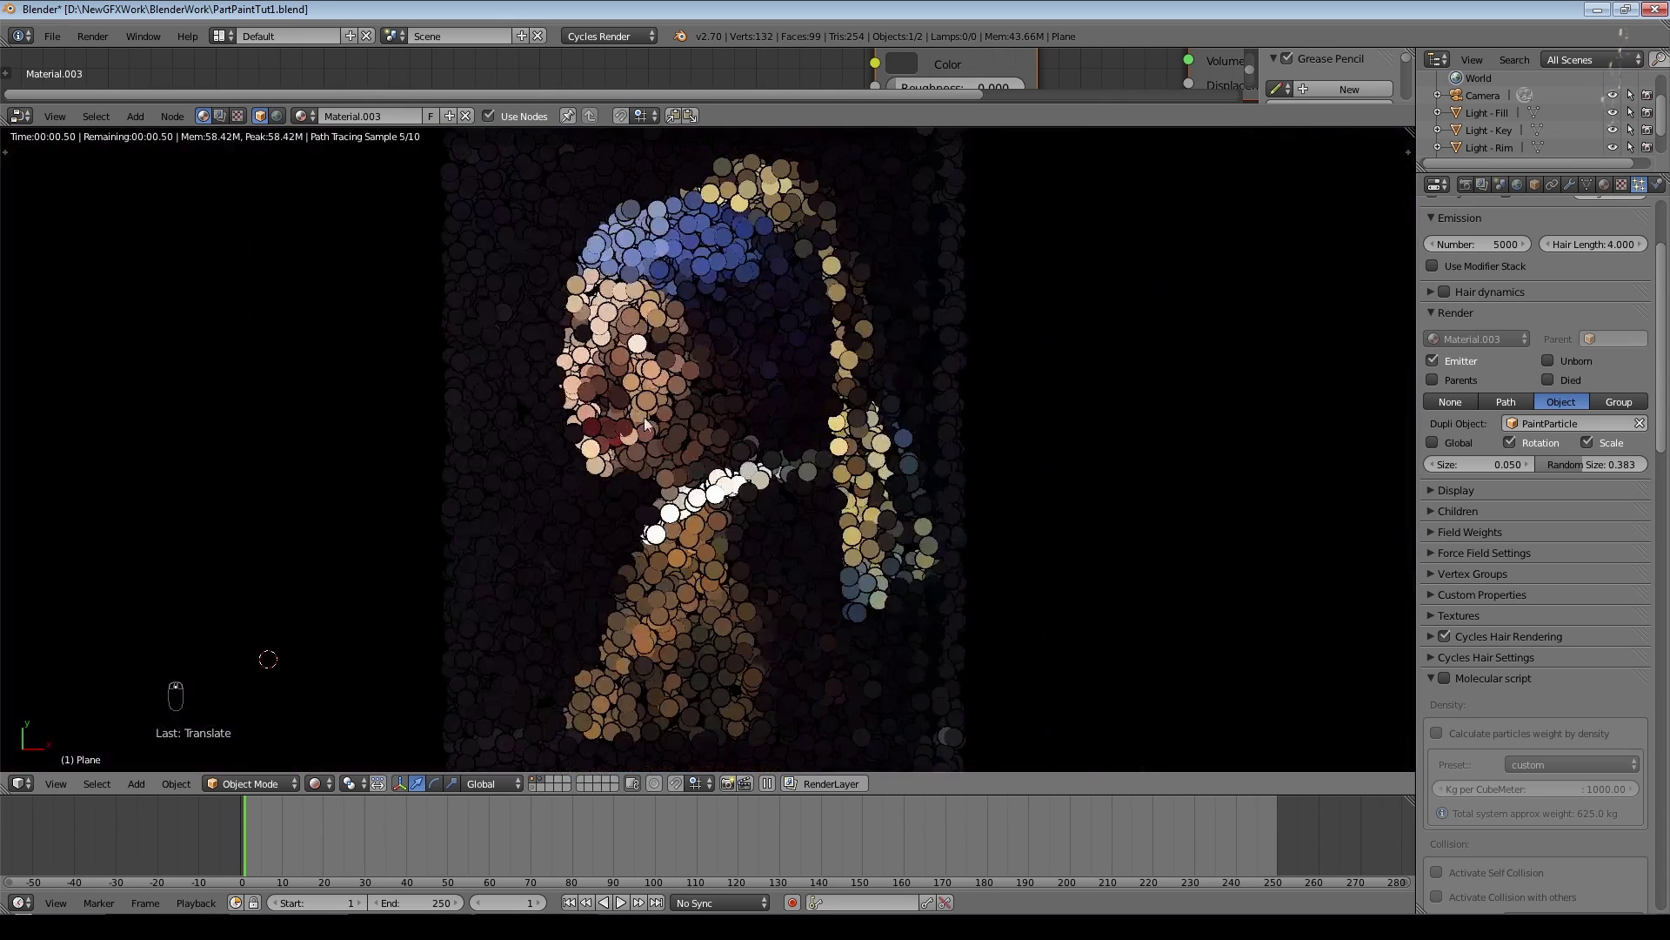
- Set the particle Size to 0.020 and the Random Size to 0.842
{"action": "left_click", "coordinate": [1439, 462]}
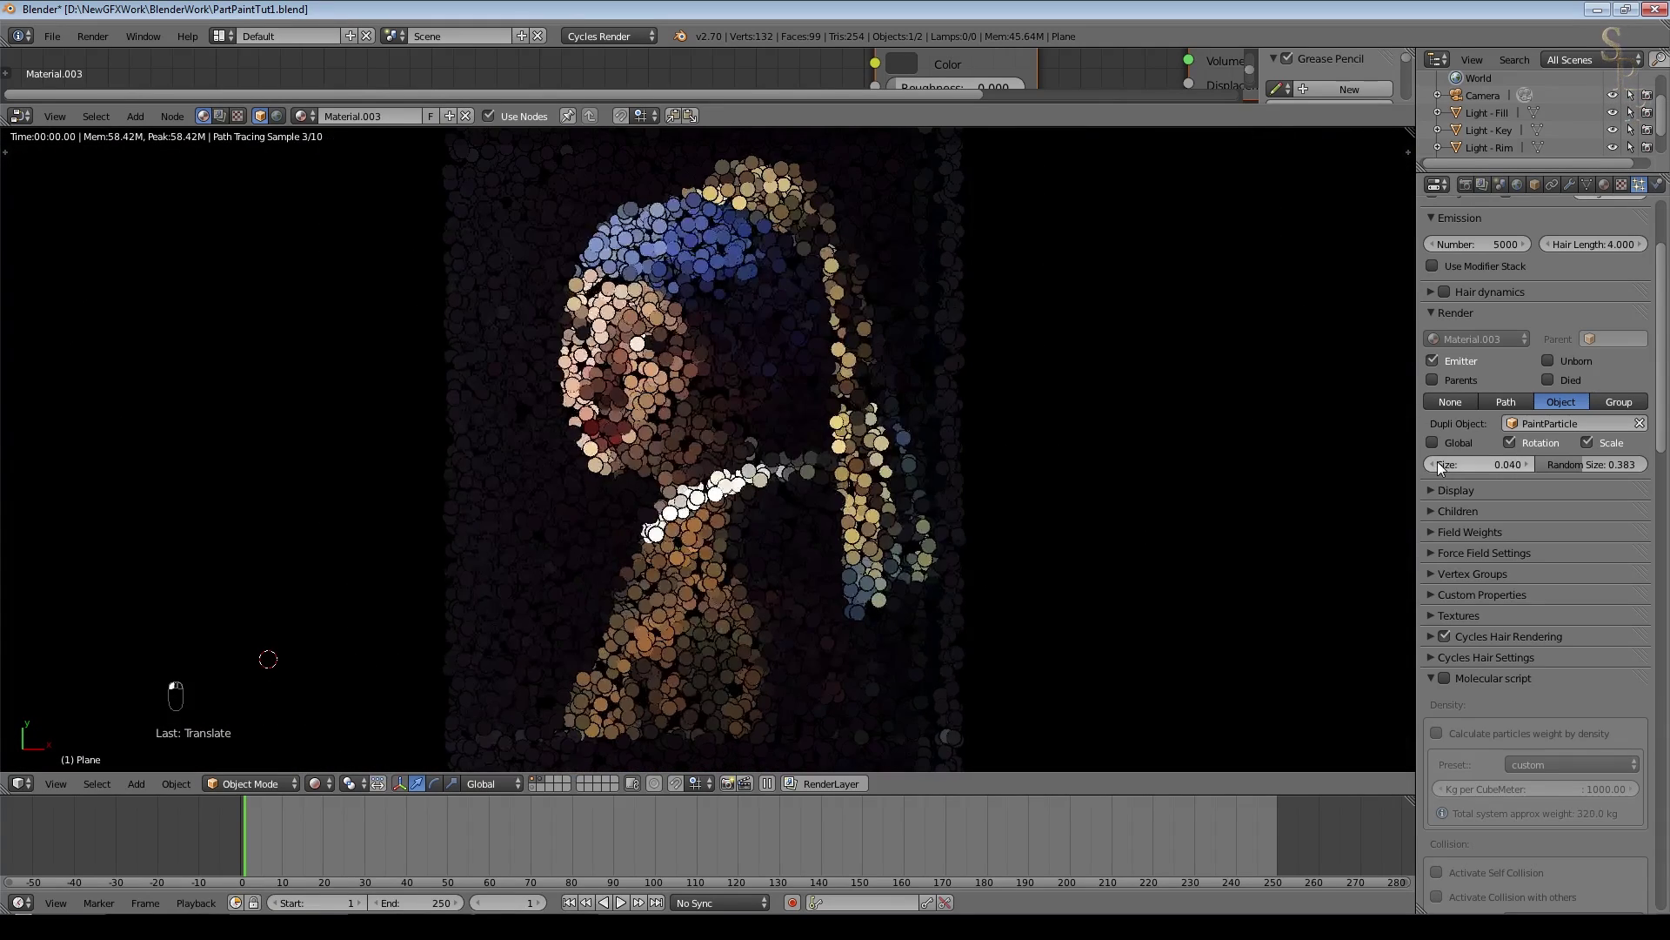
{"action": "left_click", "coordinate": [1438, 462]}
{"action": "left_click", "coordinate": [1438, 463]}
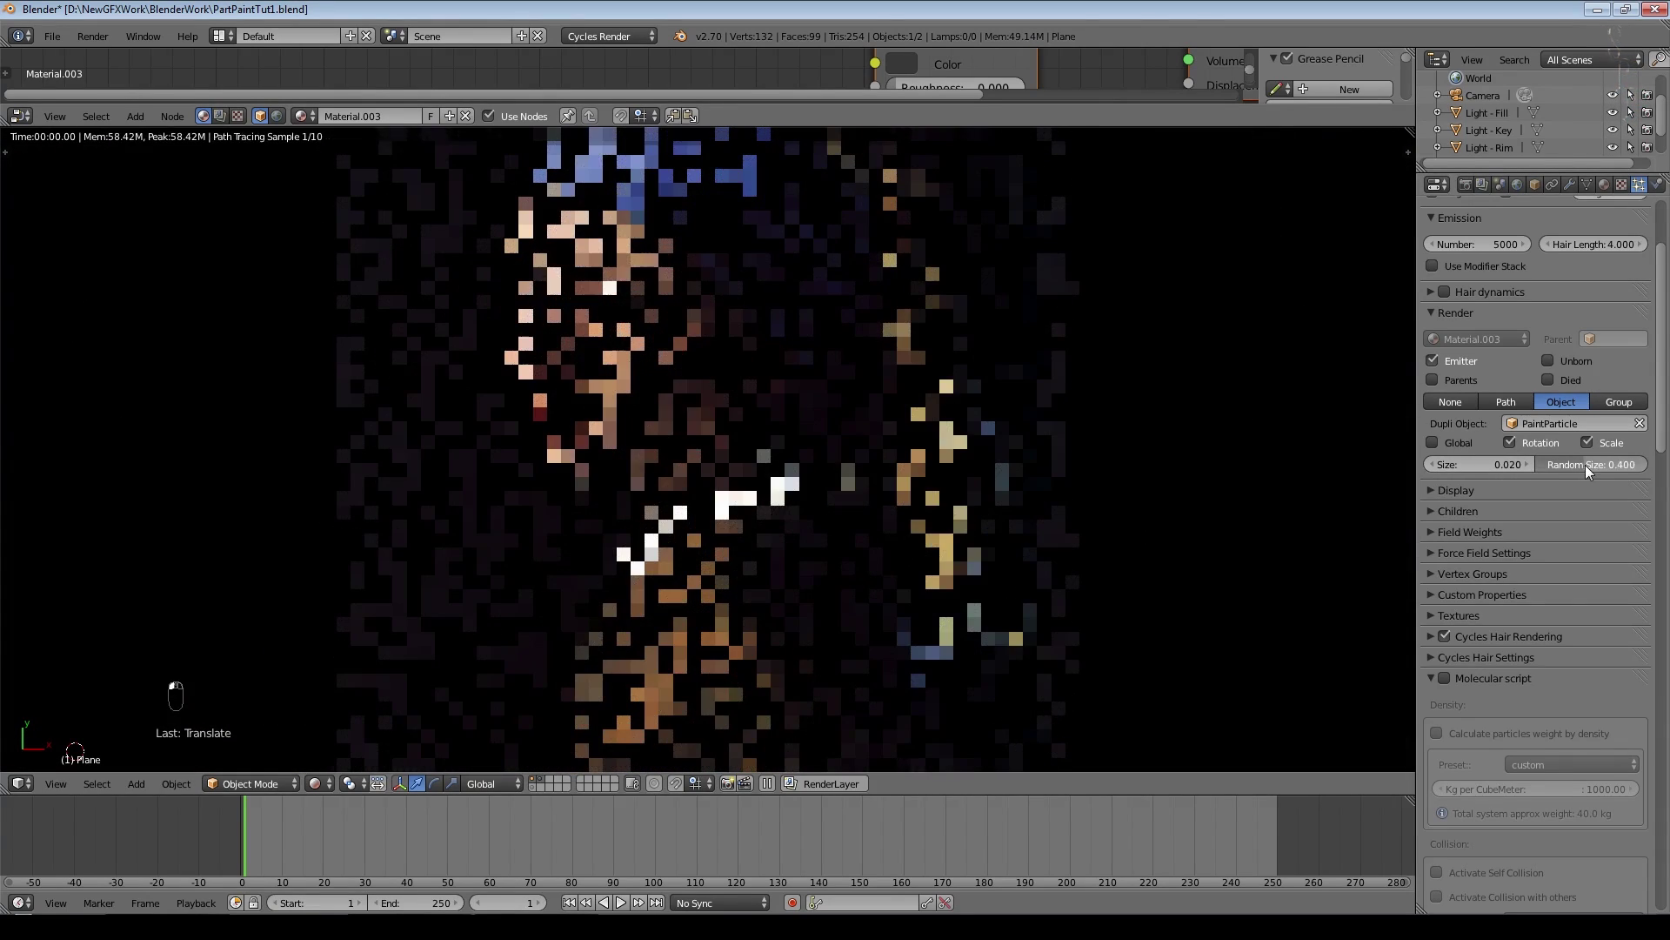
{"action": "left_click_drag", "start_coordinate": [1585, 464], "coordinate": [1629, 468]}
{"action": "scroll", "coordinate": [790, 458], "scroll_direction": "down", "scroll_amount": 2}
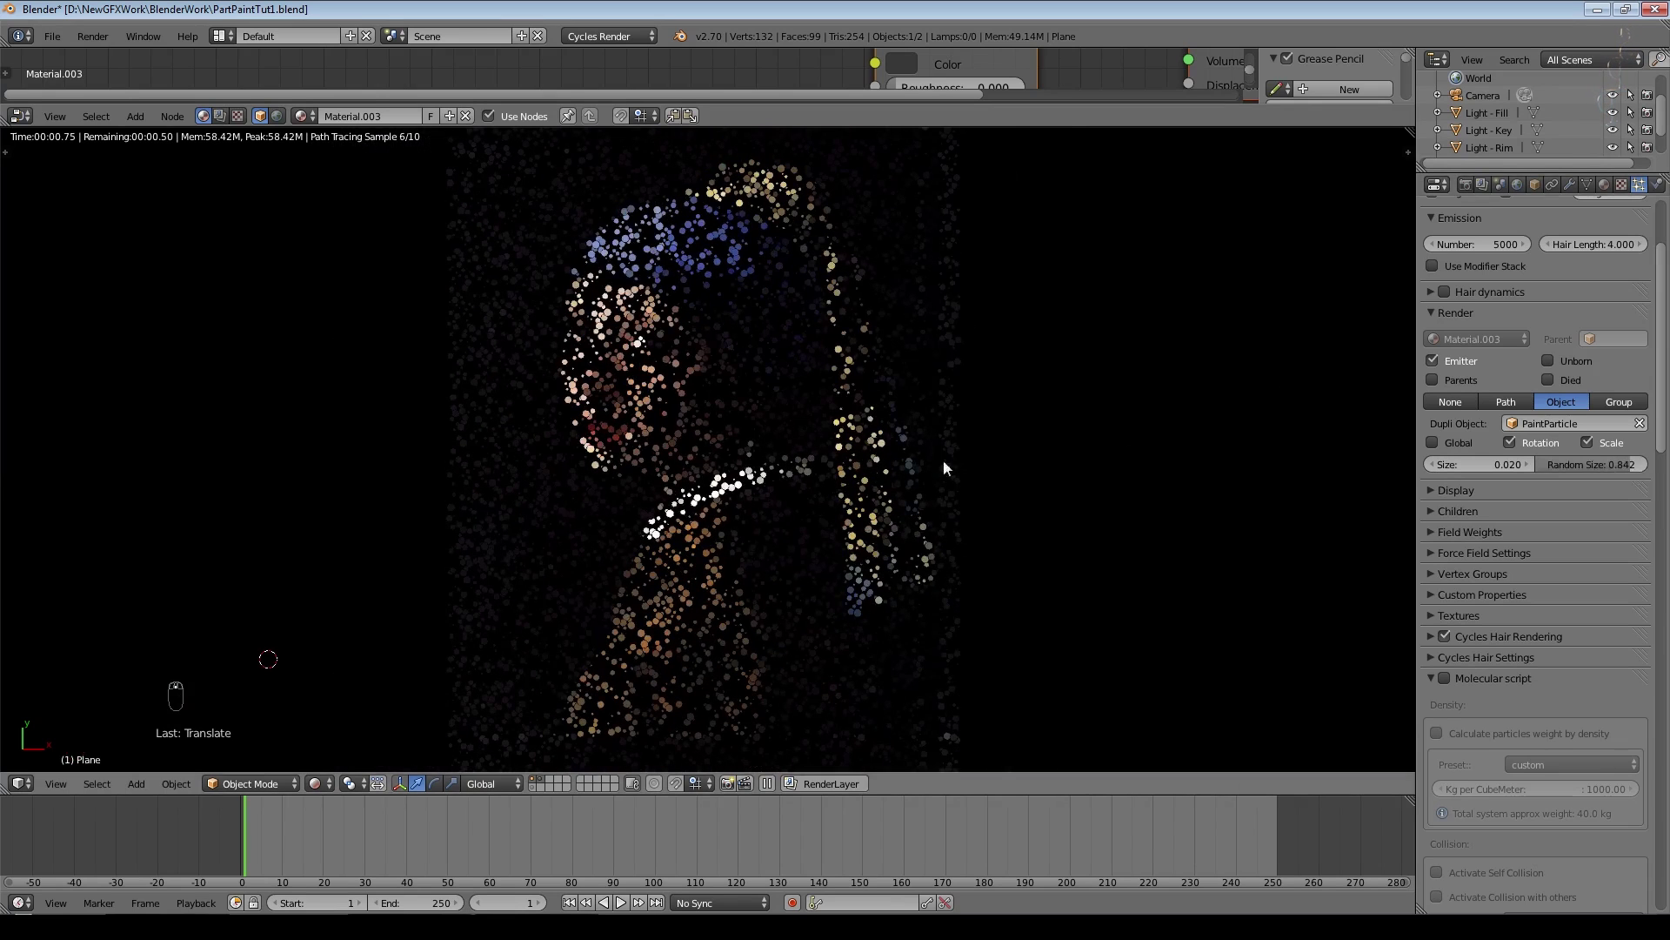
- Set the plane's particle emission number to 20000 and turn off rendering of the emitter
{"action": "scroll", "coordinate": [1514, 261], "scroll_direction": "up", "scroll_amount": 4}
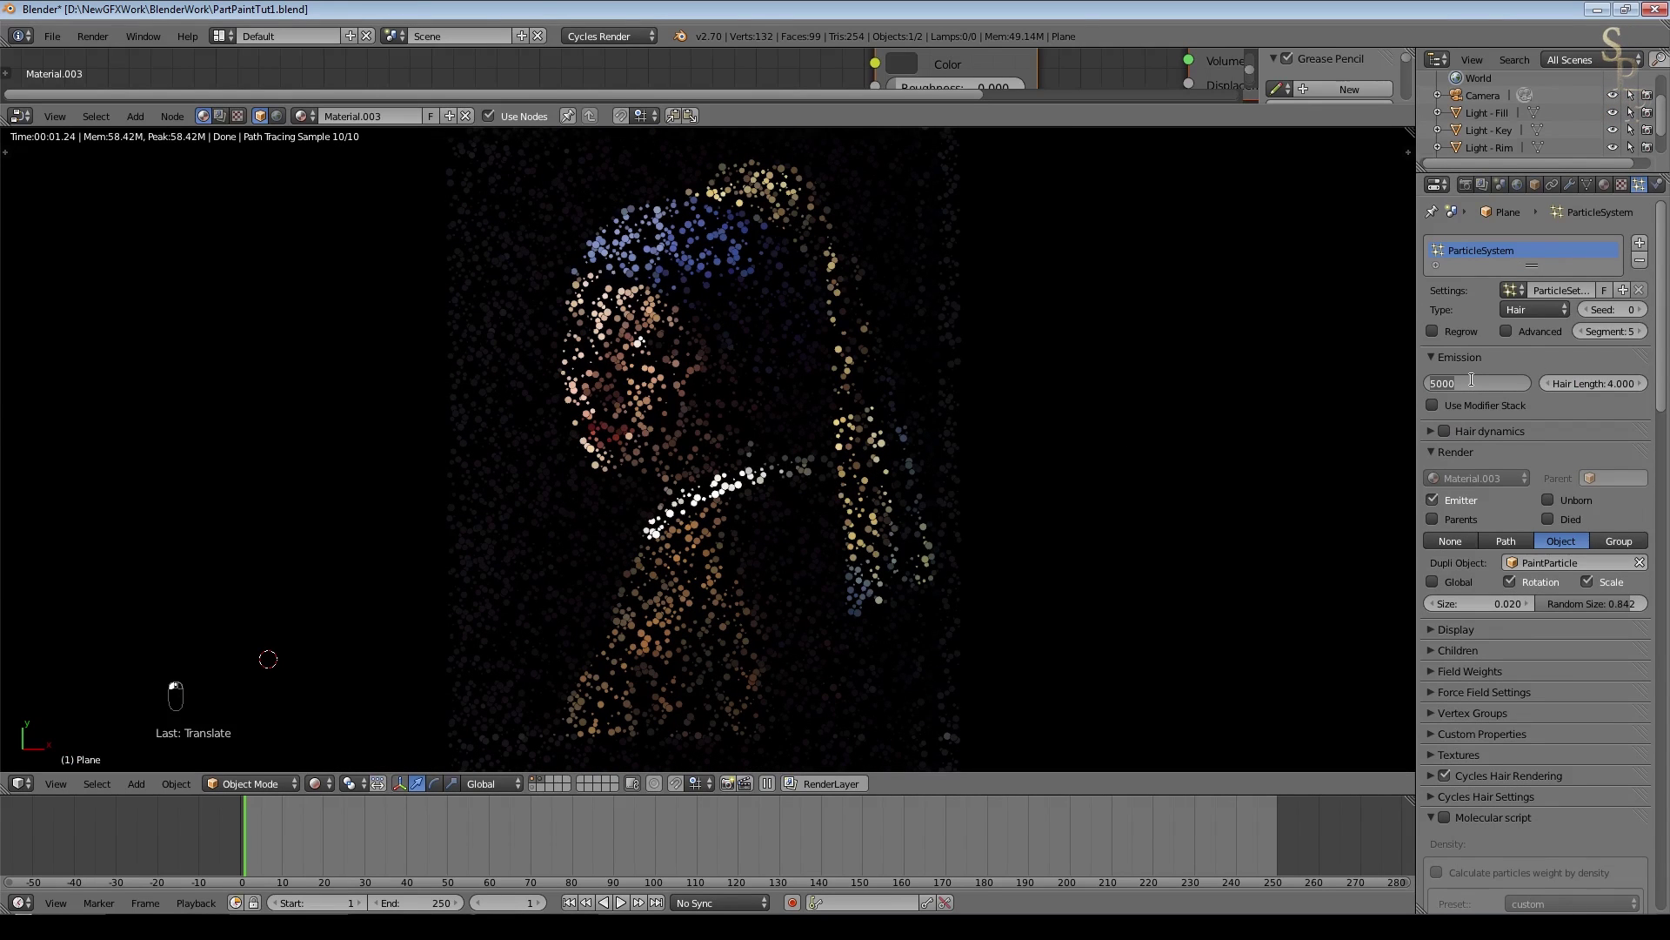
{"action": "type", "text": "00"}
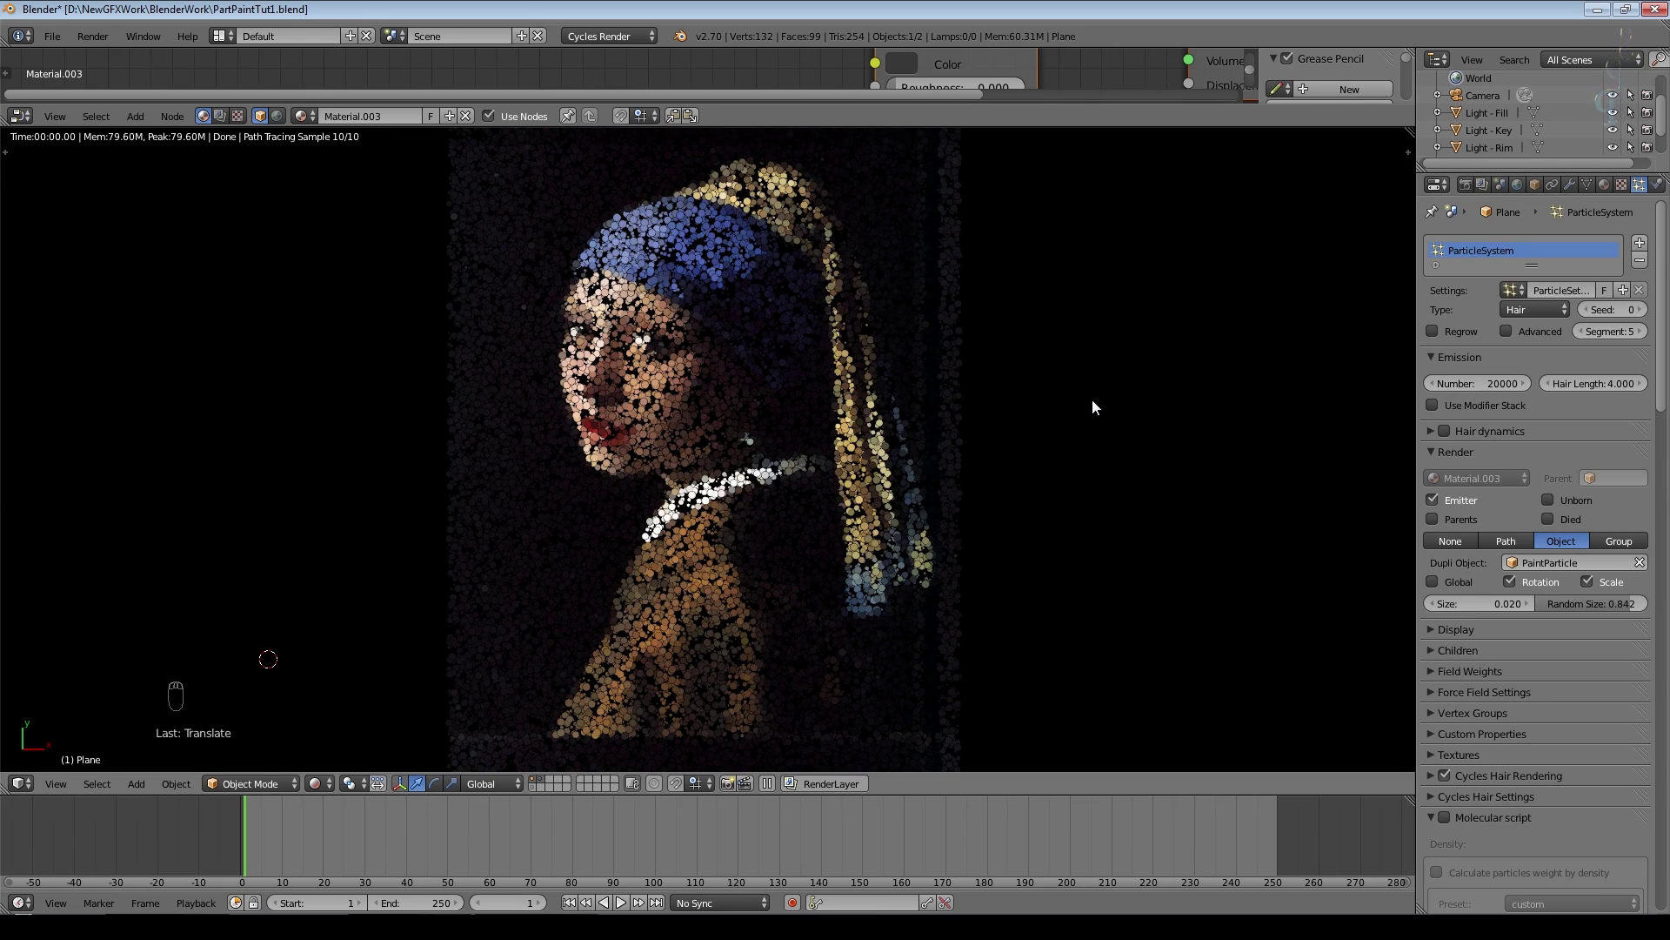
{"action": "scroll", "coordinate": [1101, 402], "scroll_direction": "up", "scroll_amount": 4}
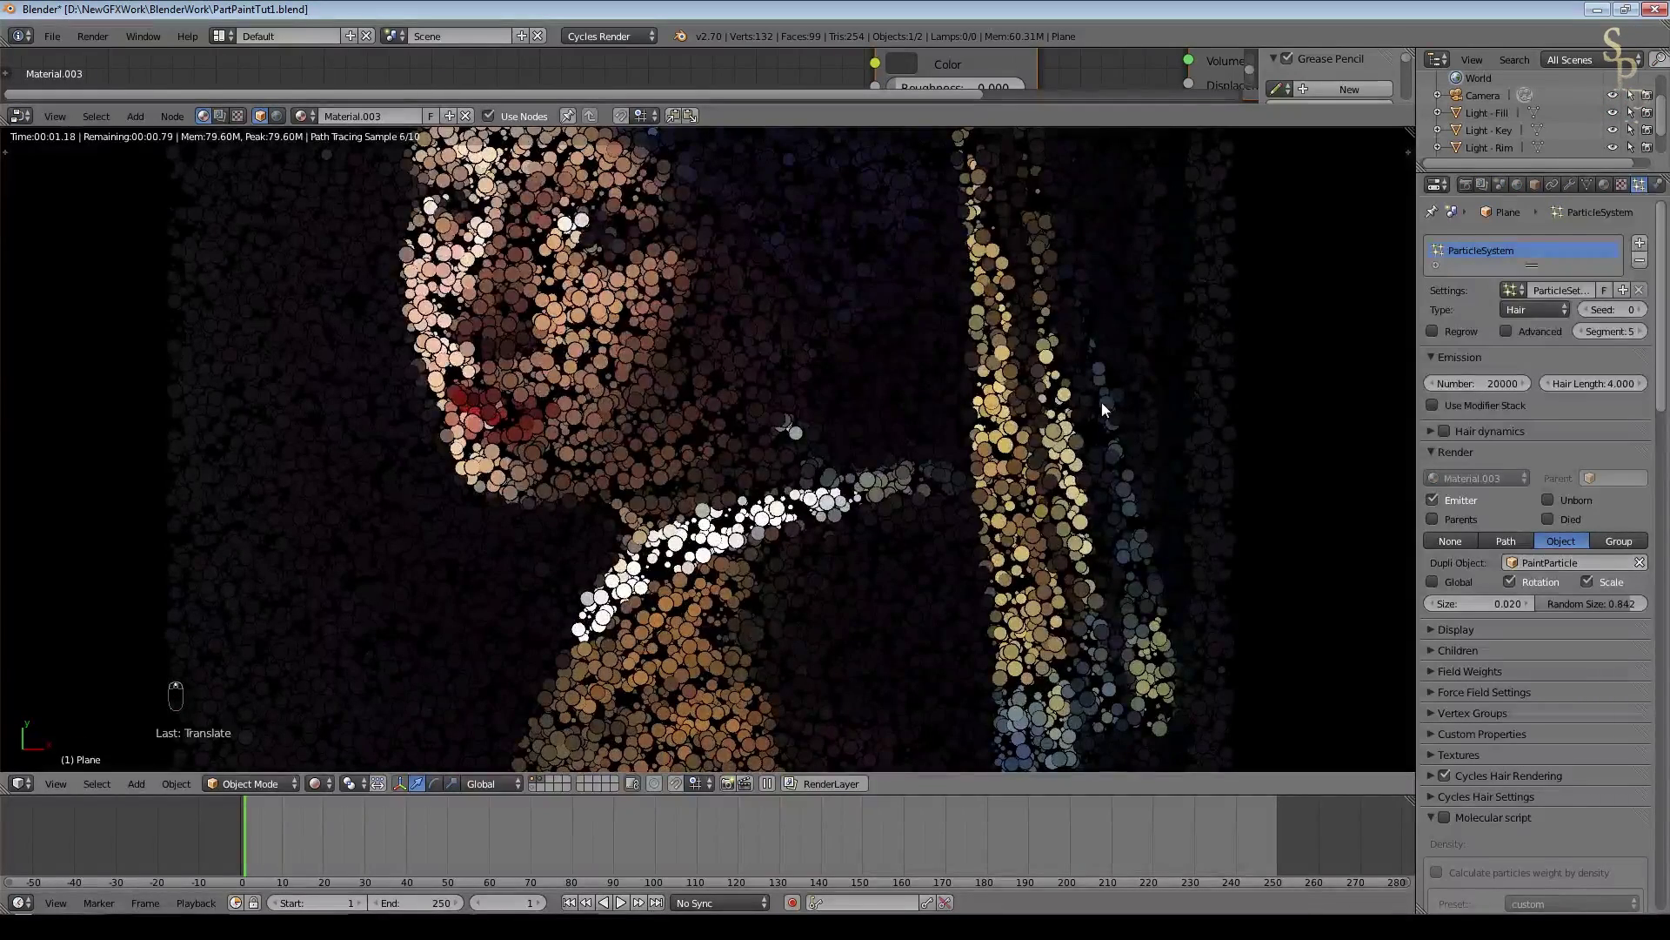
{"action": "scroll", "coordinate": [671, 442], "scroll_direction": "down", "scroll_amount": 2}
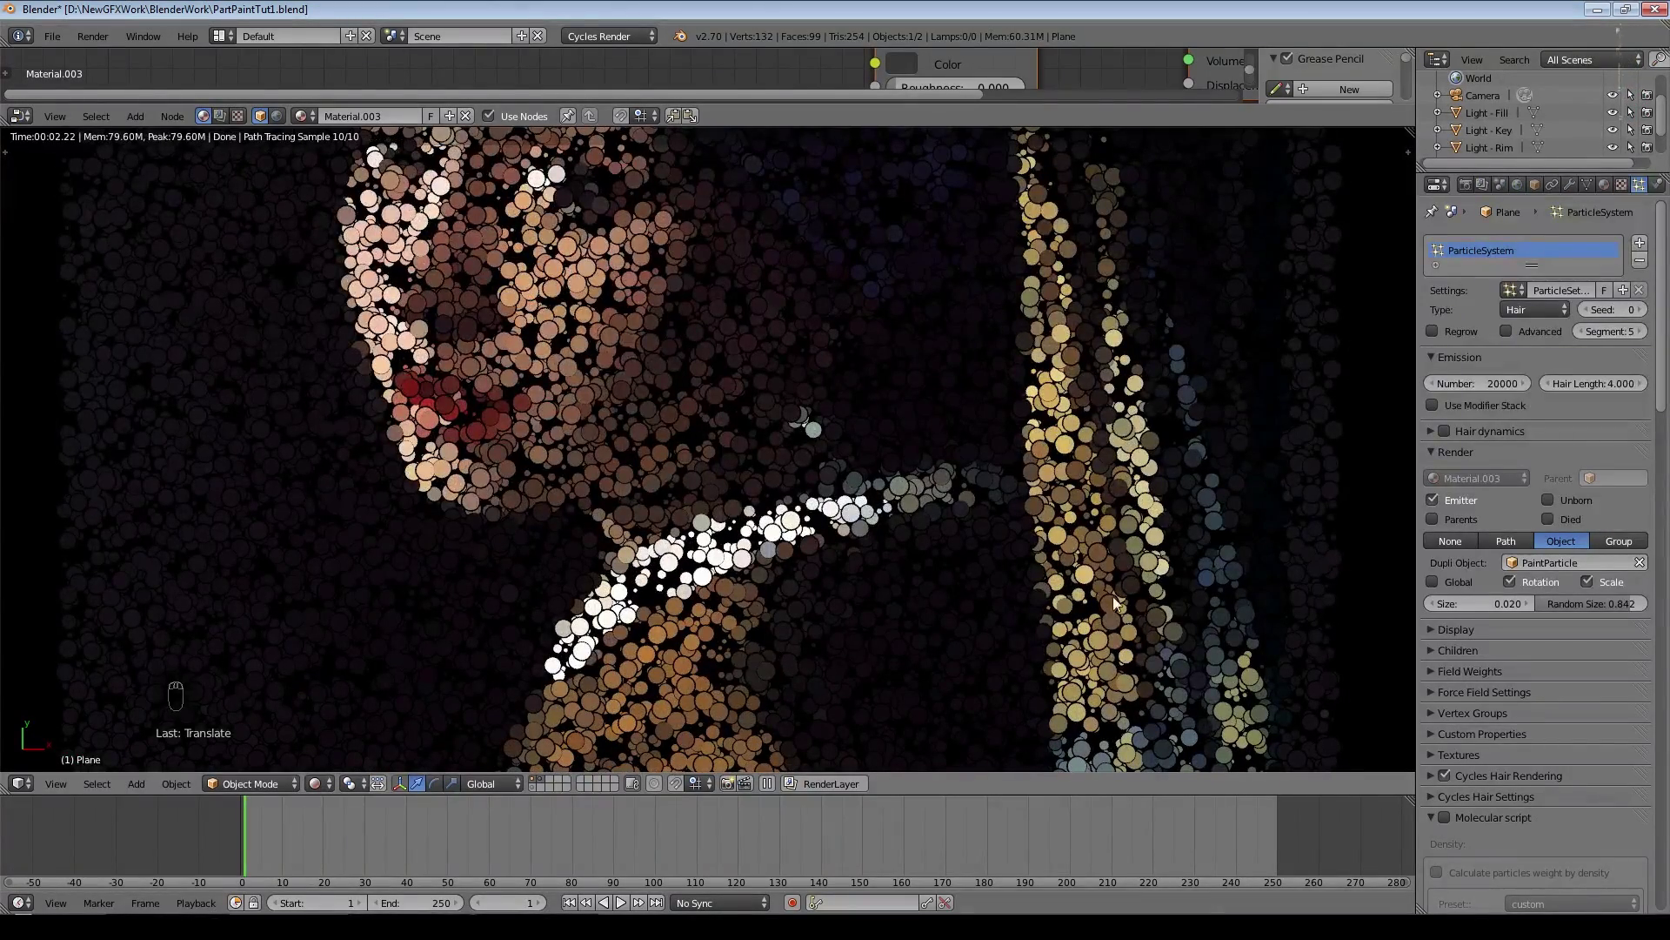
{"action": "left_click", "coordinate": [1433, 499]}
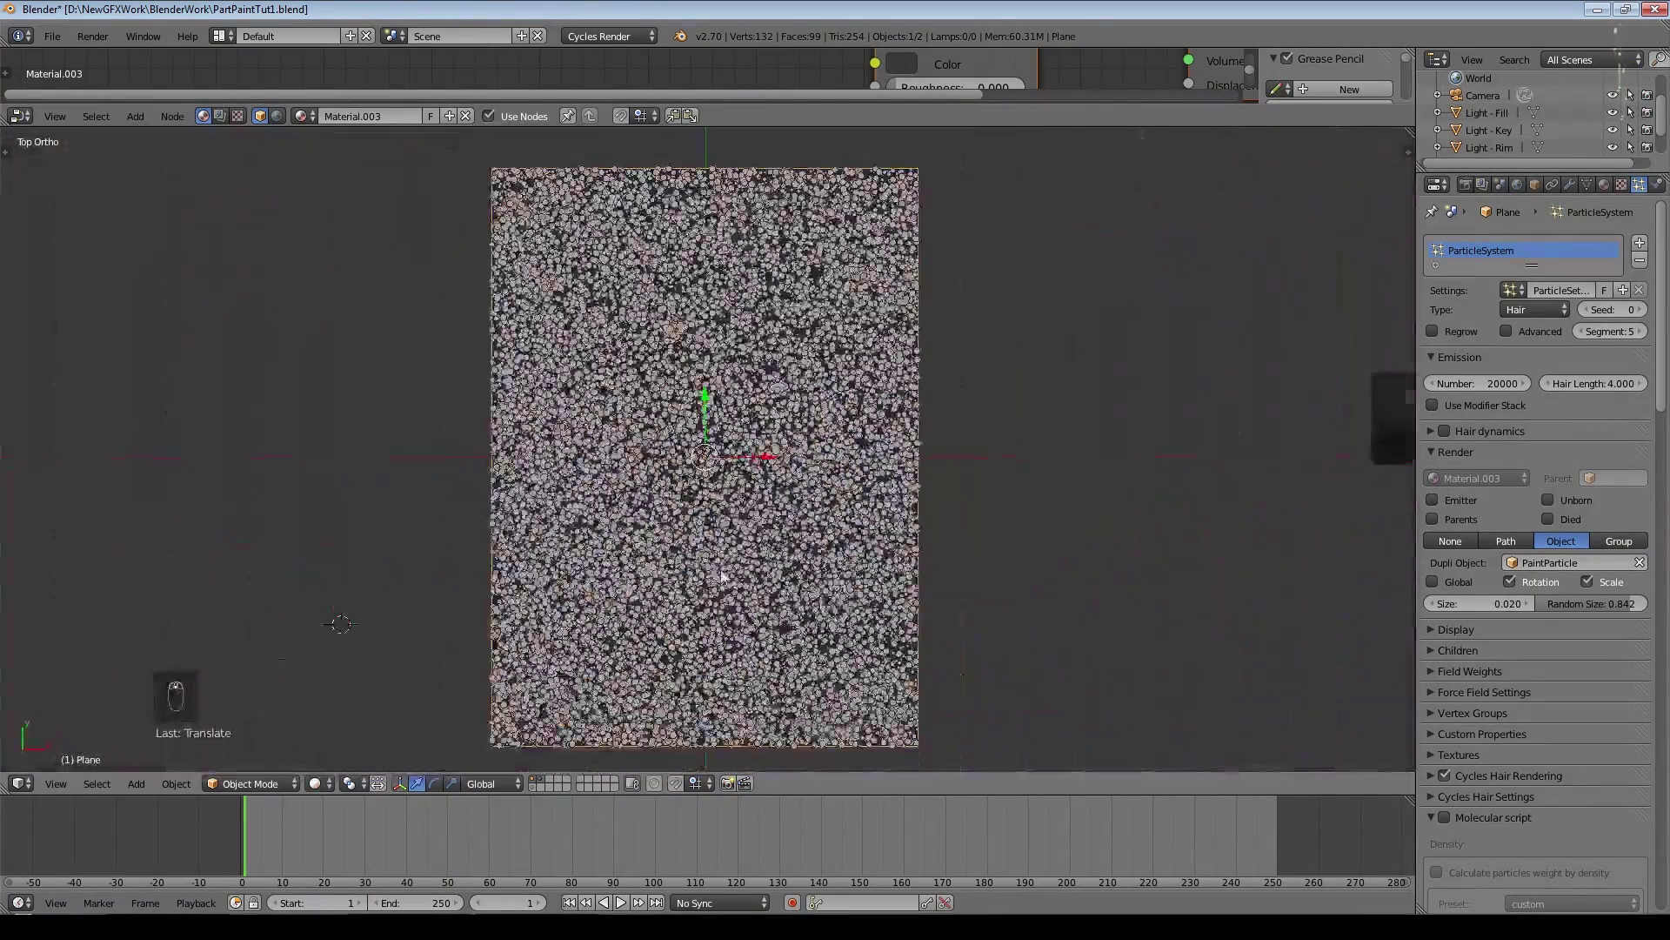
- Add a new mesh plane to the scene, working in the top view with solid shading
{"action": "scroll", "coordinate": [696, 453], "scroll_direction": "down", "scroll_amount": 1}
{"action": "key", "text": "shift+a"}
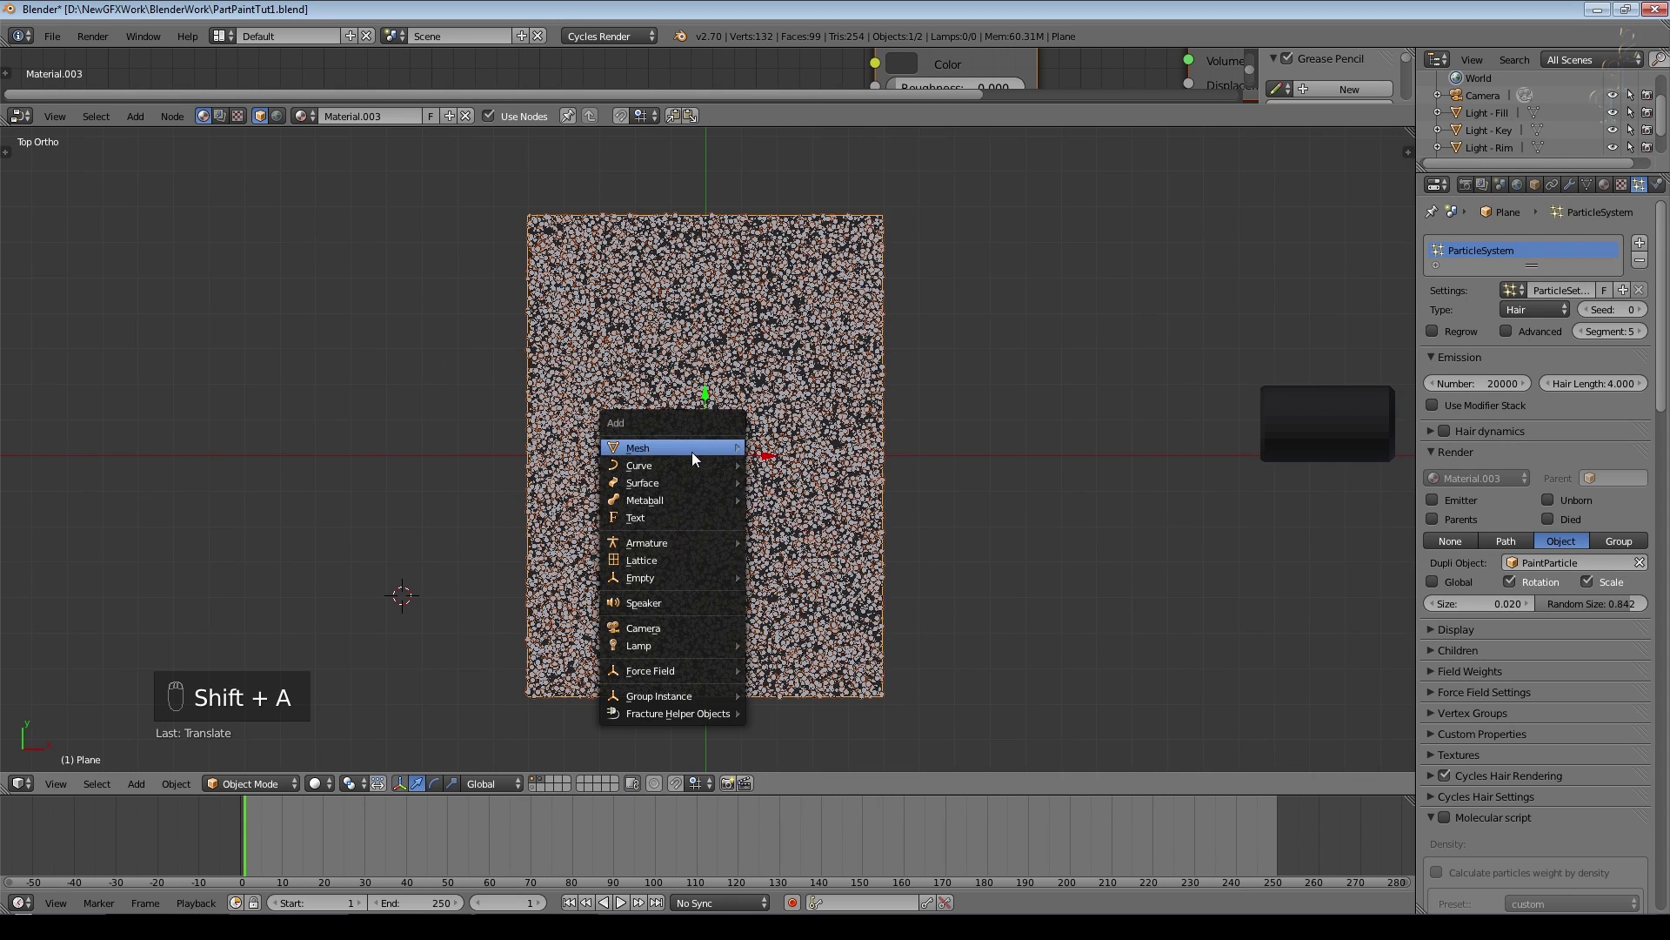
{"action": "mouse_move", "coordinate": [696, 450]}
{"action": "left_click", "coordinate": [770, 448]}
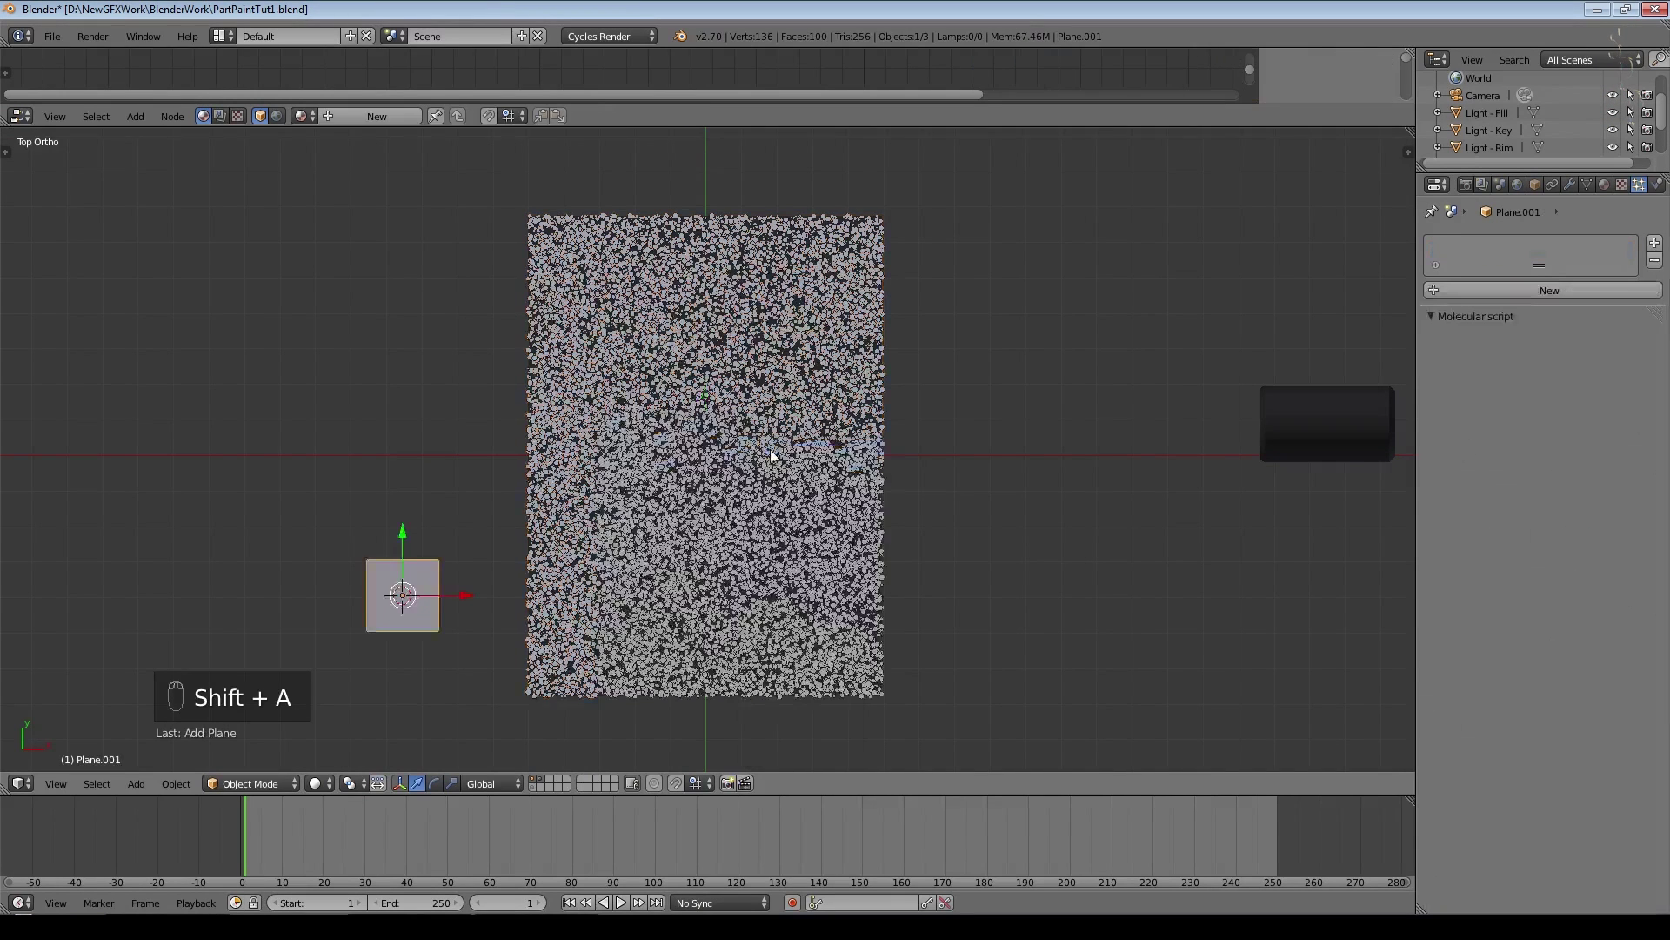
- Move and scale the new plane to roughly cover the particle rectangle, and give it a new Diffuse BSDF material
{"action": "key", "text": "z"}
{"action": "key", "text": "g"}
{"action": "left_click", "coordinate": [755, 461]}
{"action": "key", "text": "s"}
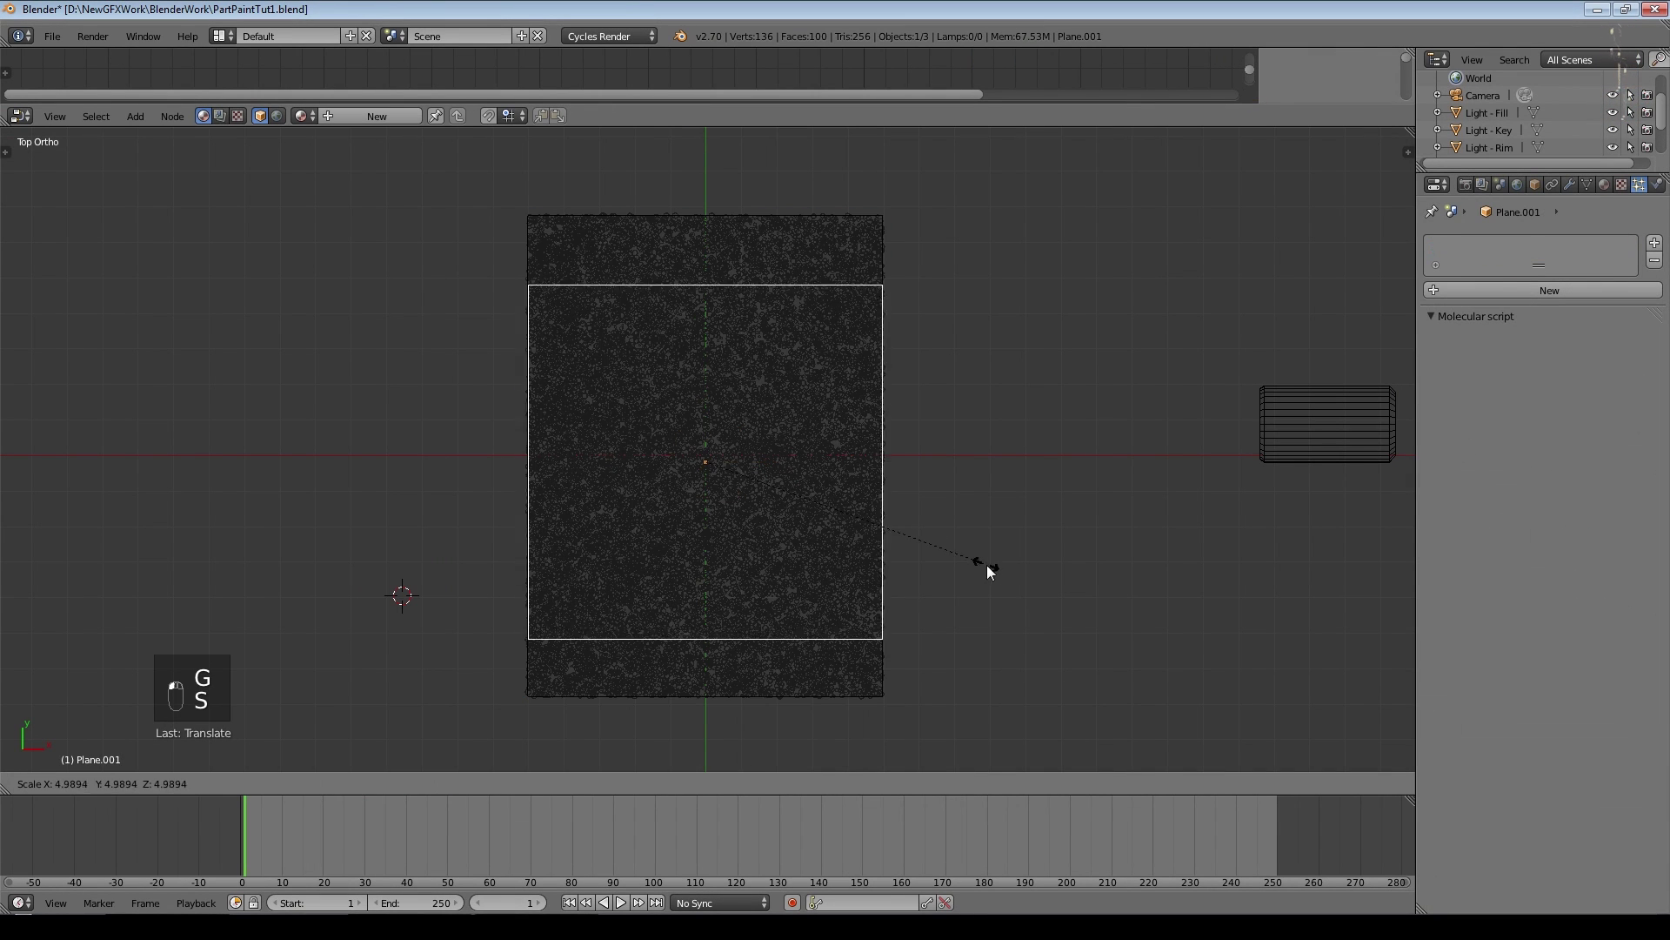
{"action": "key", "text": "s"}
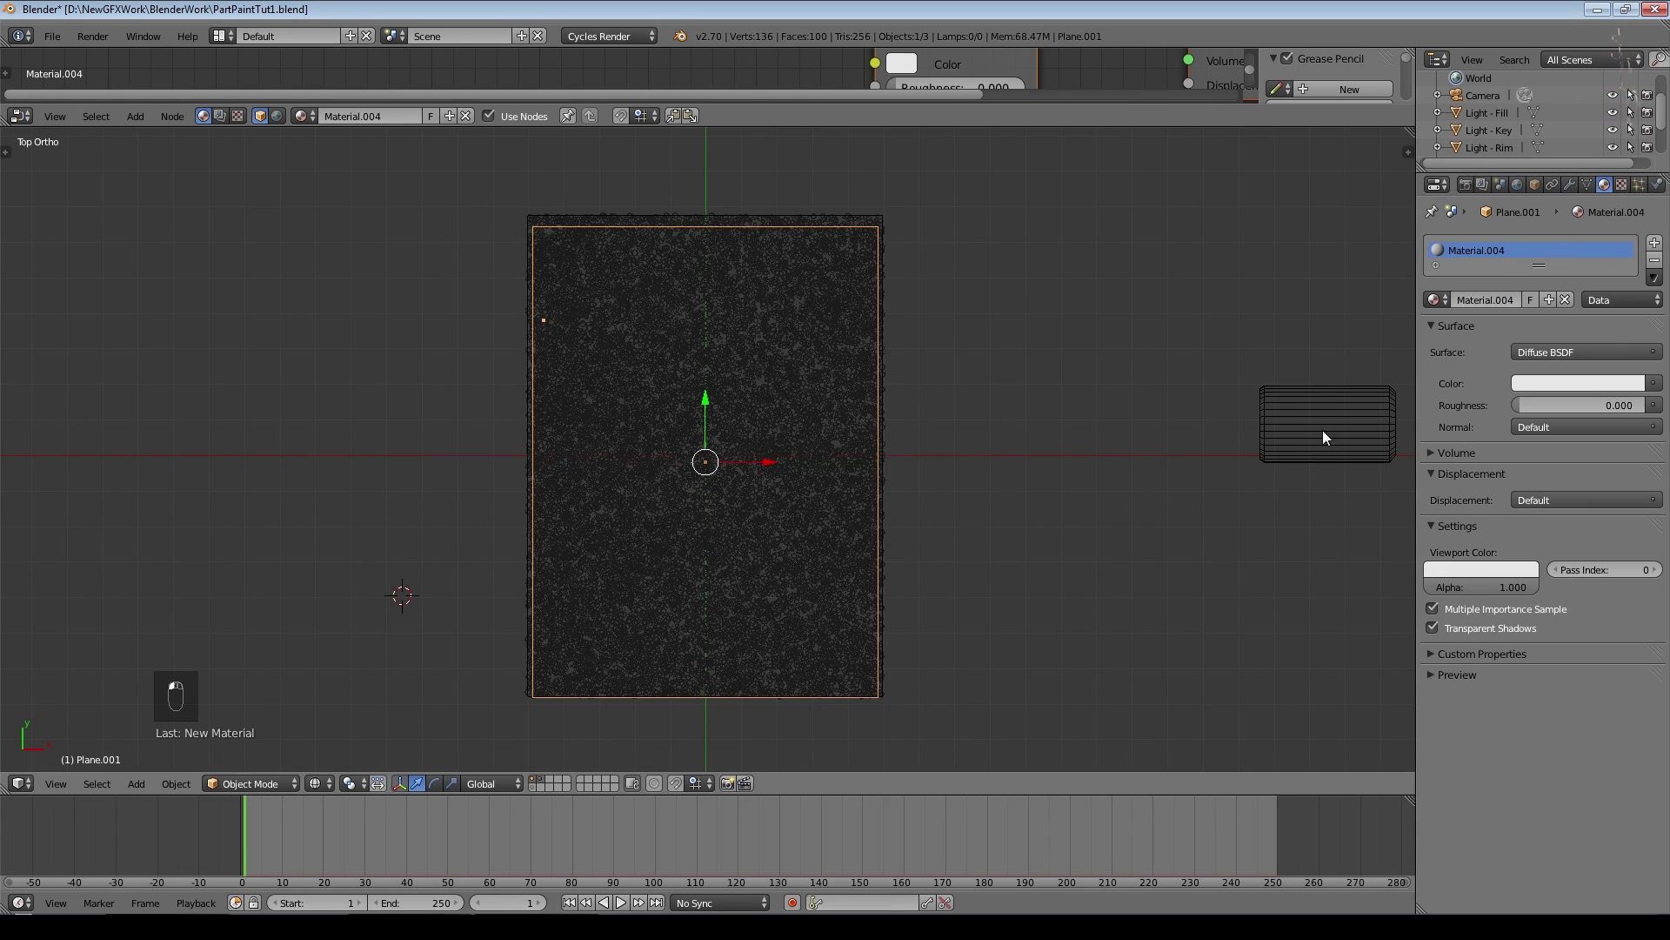
- Raise the new plane along Z to just beneath the particle layer and enlarge it slightly to match the layer's outline
{"action": "middle_click_drag", "start_coordinate": [988, 628], "coordinate": [981, 489]}
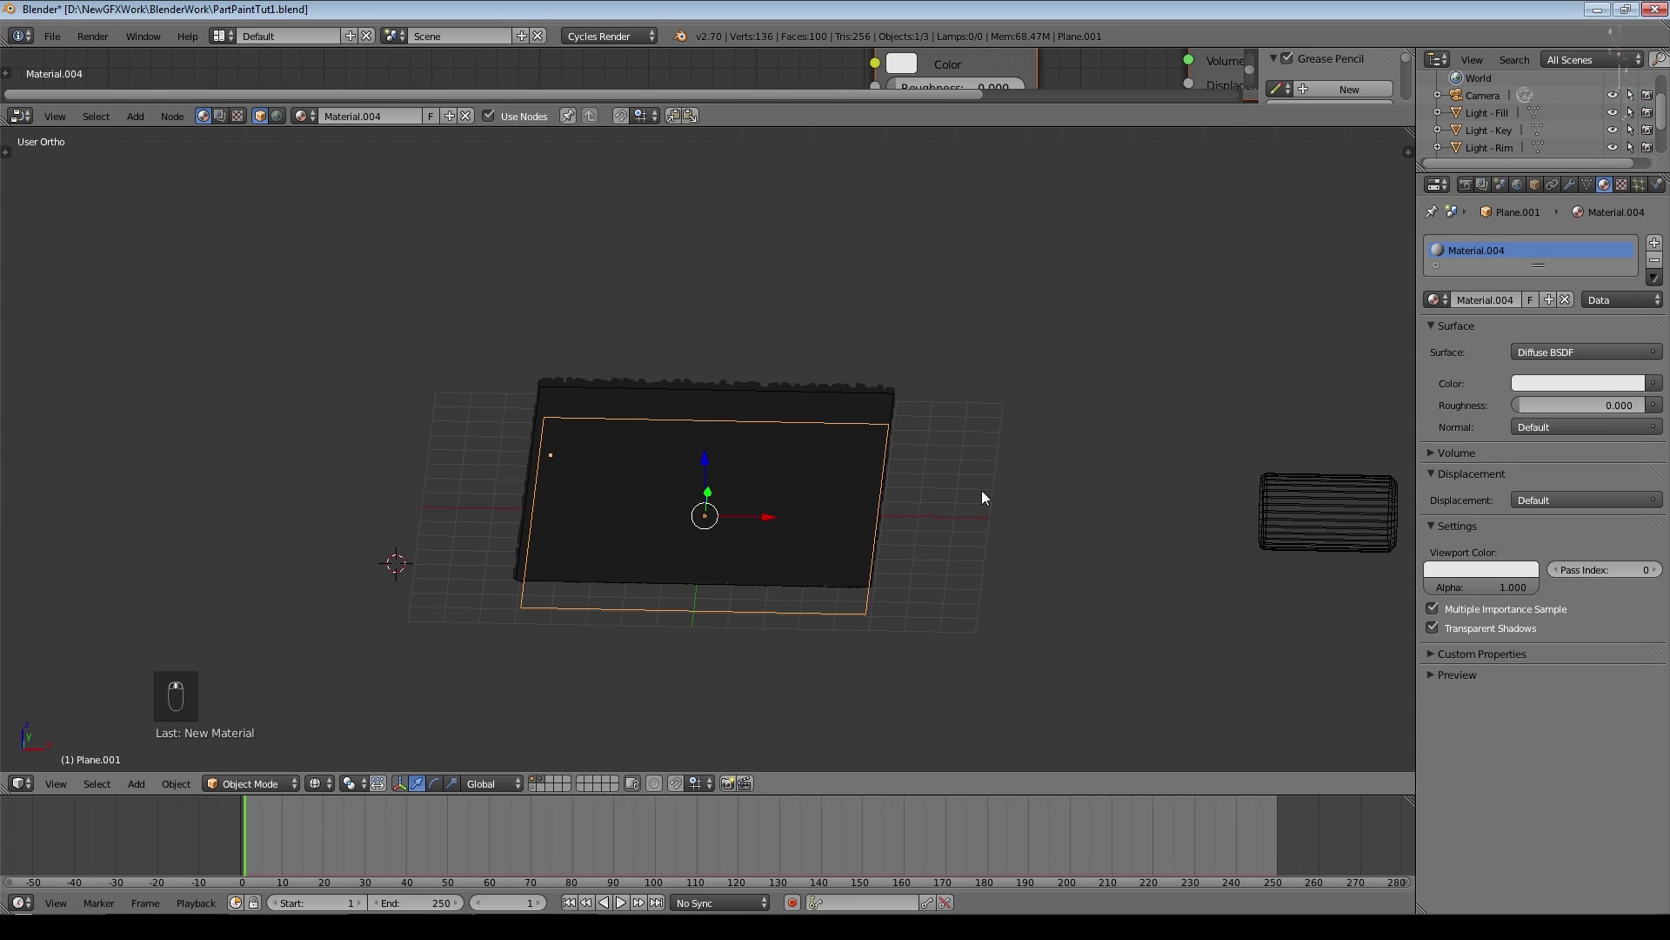
{"action": "middle_click_drag", "start_coordinate": [1001, 561], "coordinate": [1002, 517]}
{"action": "scroll", "coordinate": [848, 514], "scroll_direction": "up", "scroll_amount": 2}
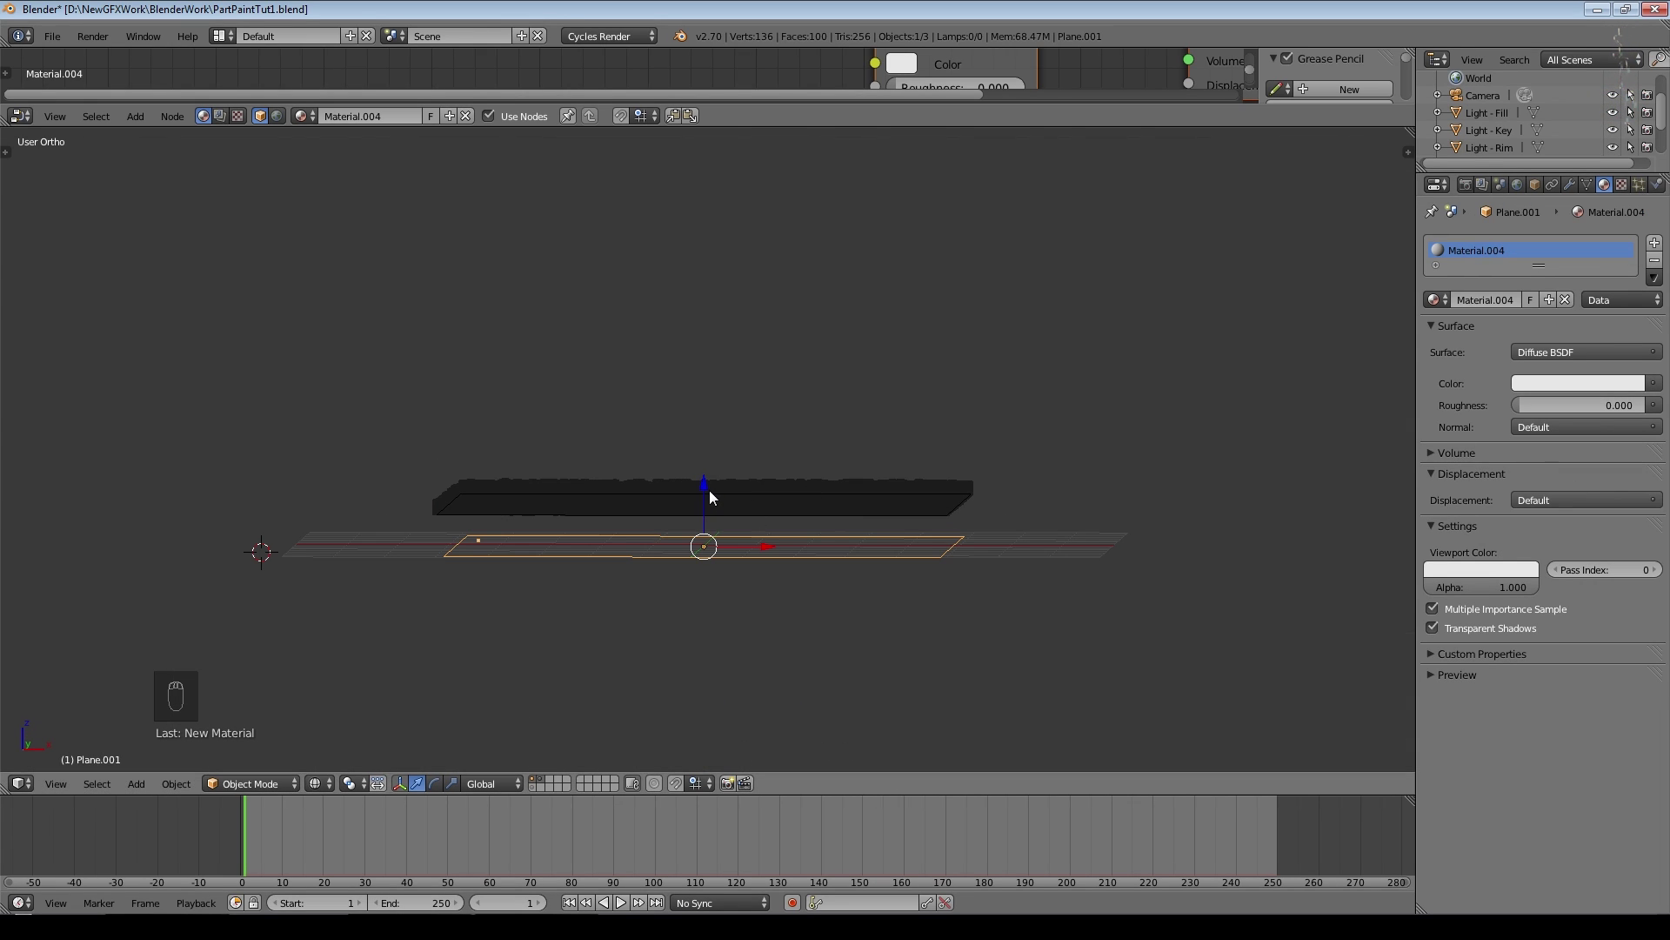
{"action": "left_click_drag", "start_coordinate": [708, 488], "coordinate": [695, 452]}
{"action": "key", "text": "s"}
{"action": "left_click", "coordinate": [851, 509]}
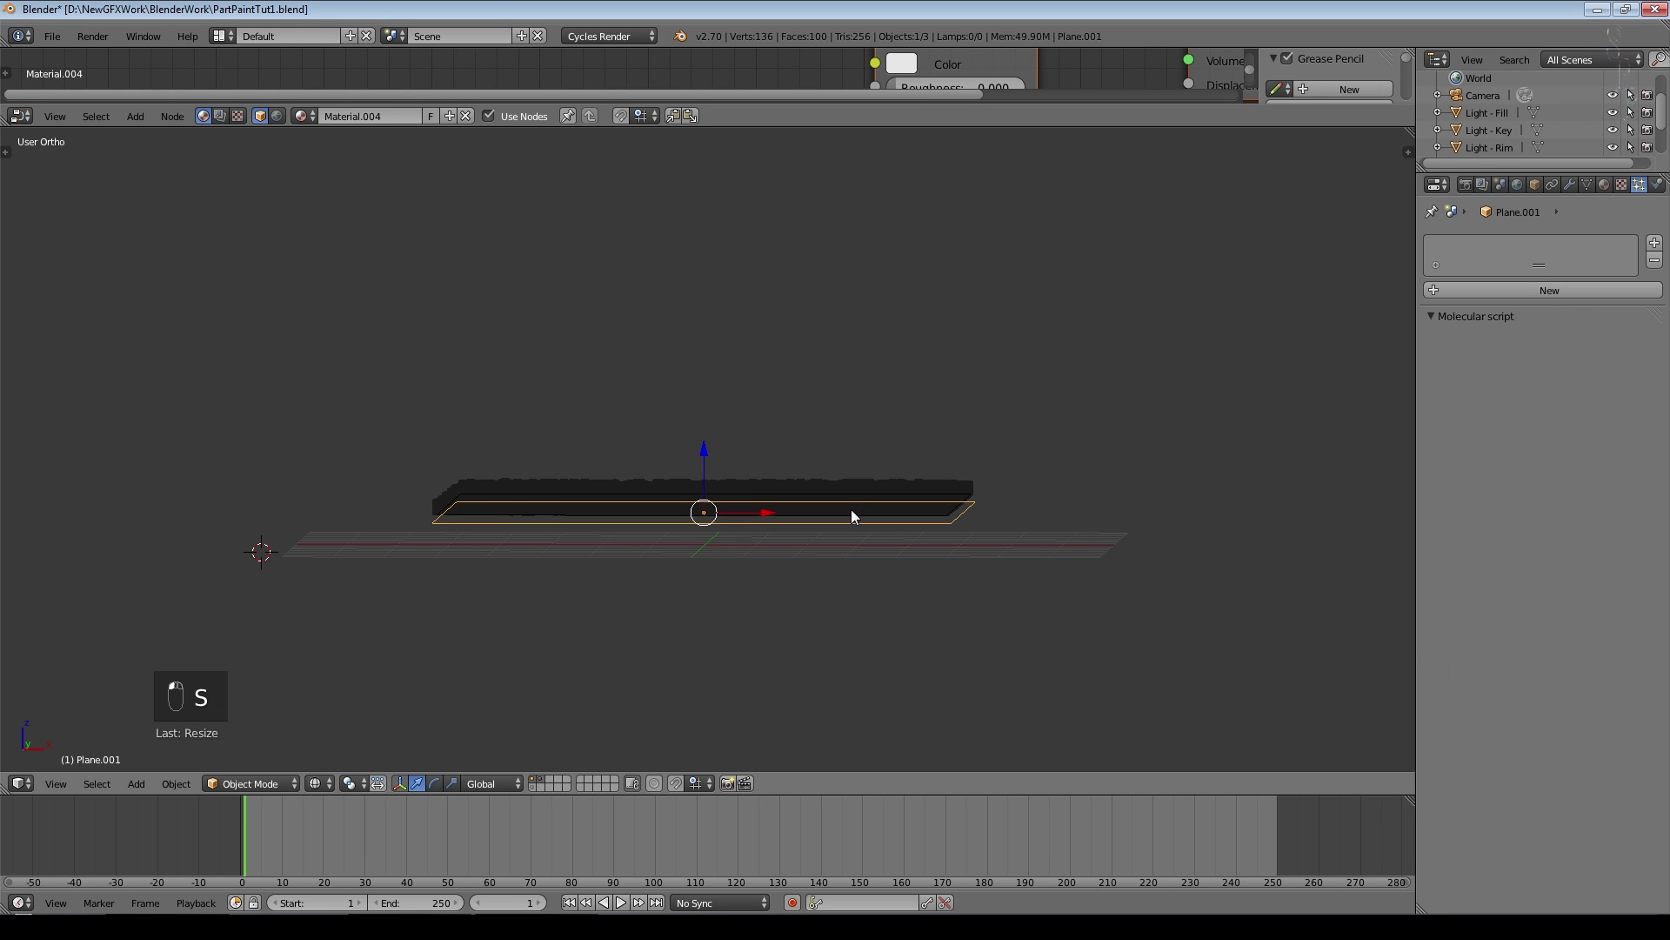
- Show the portrait from the top in Rendered shading and examine the gaps between the discs against the backing plane
{"action": "key", "text": "KP_7"}
{"action": "left_click", "coordinate": [320, 783]}
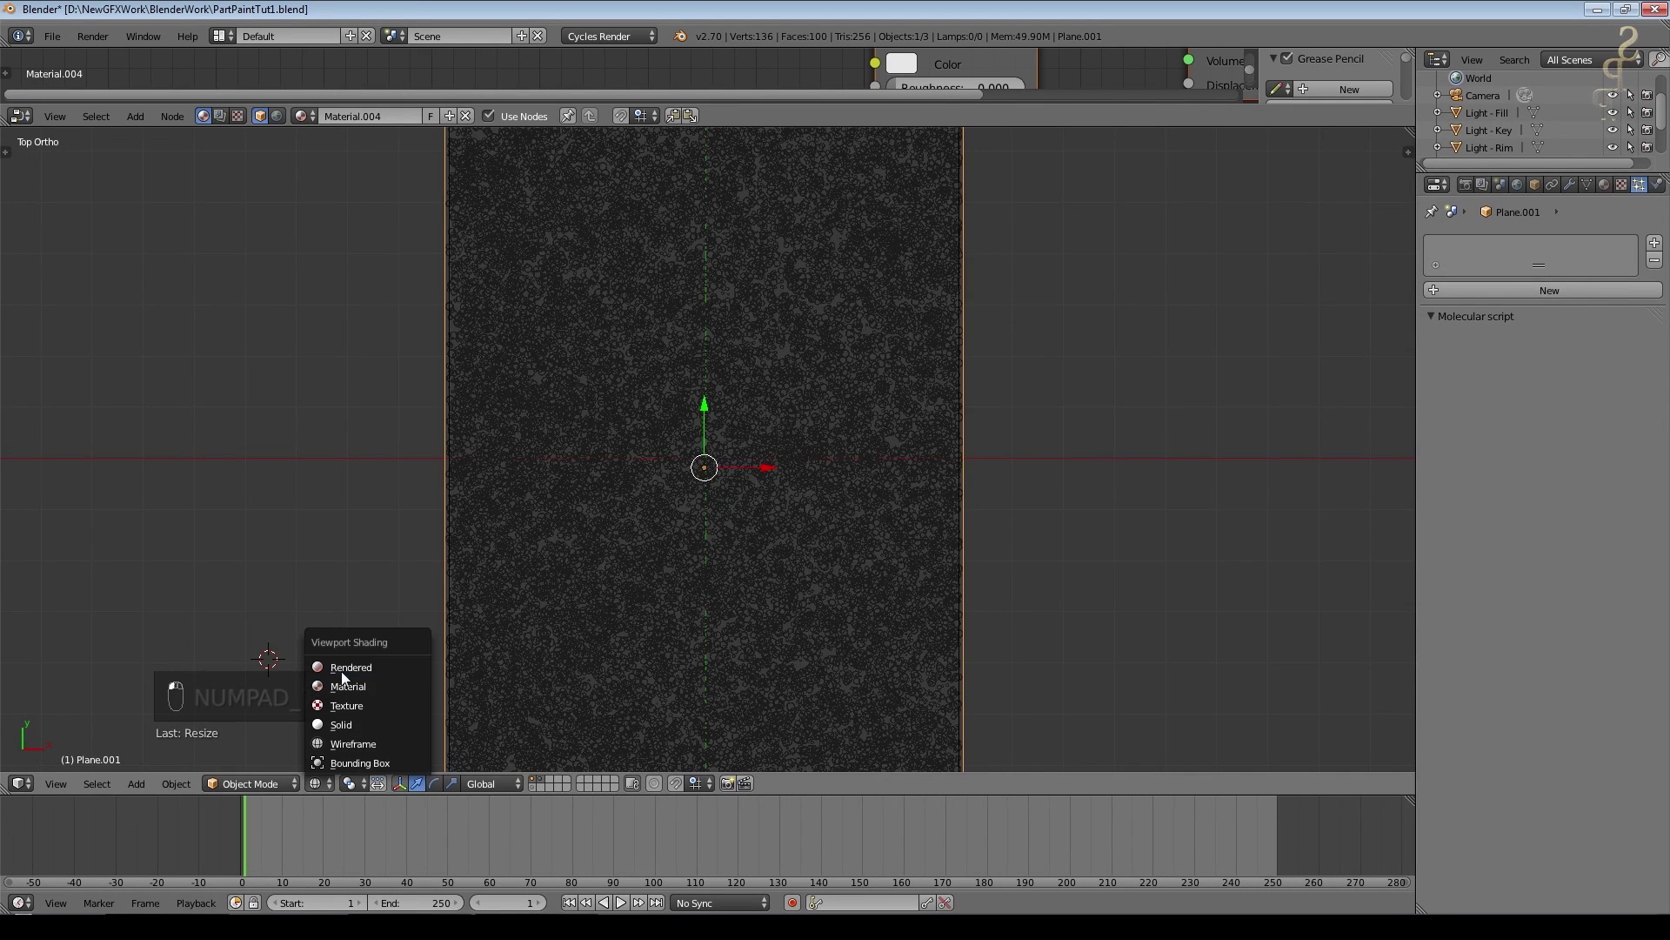
{"action": "left_click", "coordinate": [345, 666]}
{"action": "scroll", "coordinate": [885, 549], "scroll_direction": "up", "scroll_amount": 4}
{"action": "scroll", "coordinate": [885, 548], "scroll_direction": "up", "scroll_amount": 4}
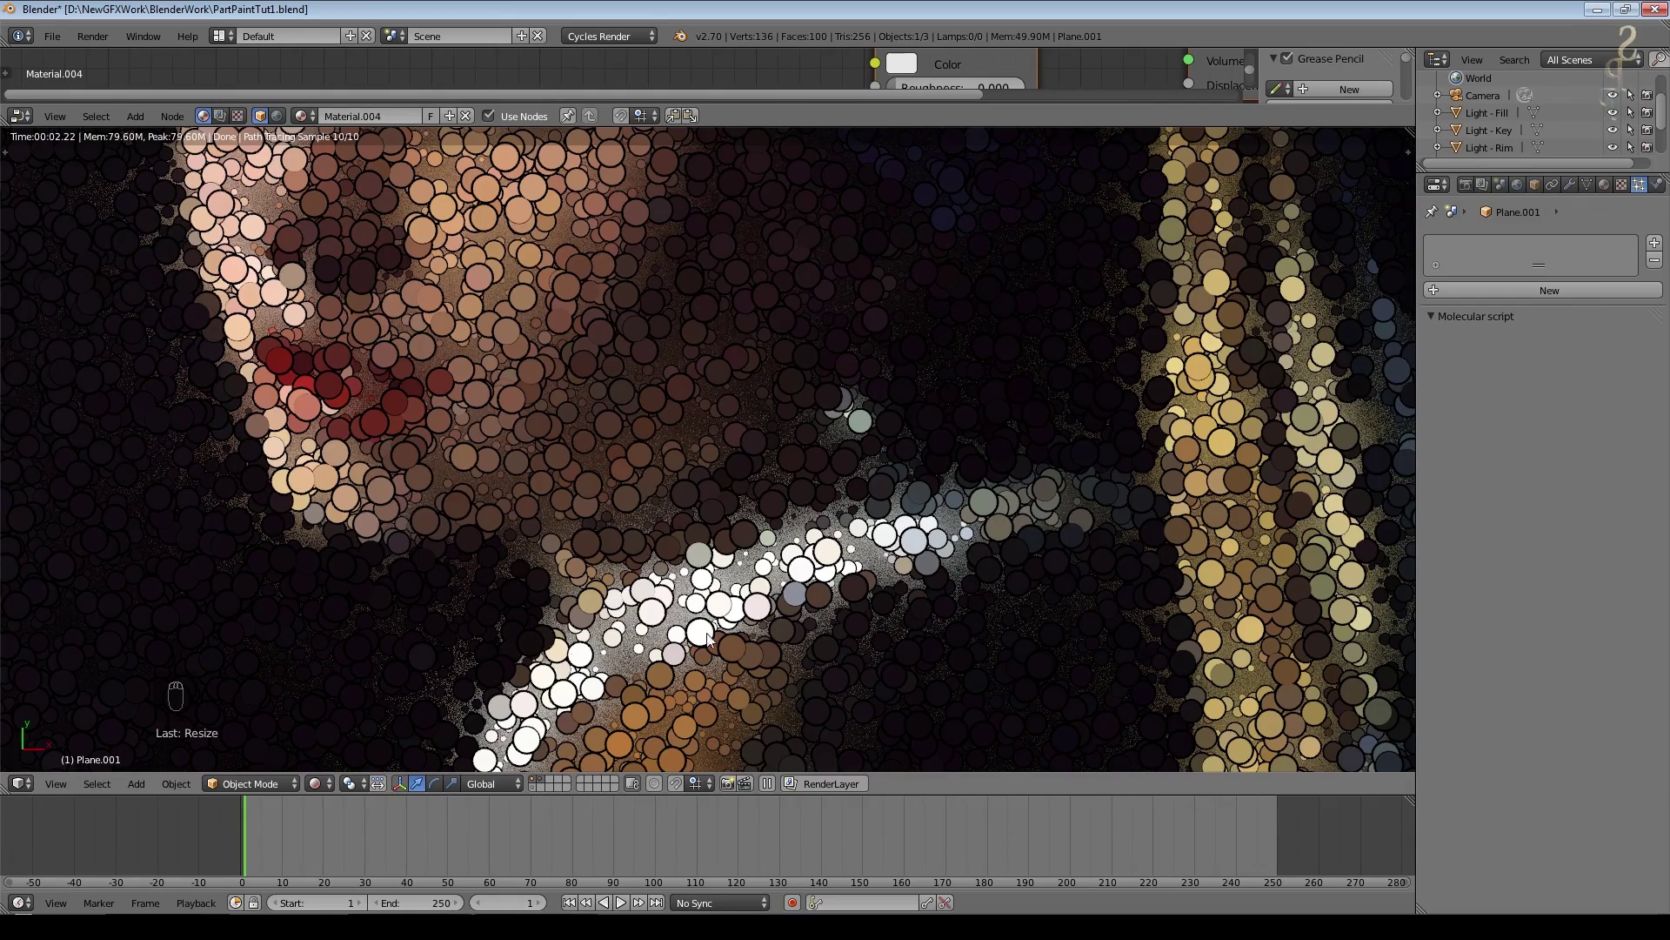
{"action": "scroll", "coordinate": [710, 640], "scroll_direction": "down", "scroll_amount": 6}
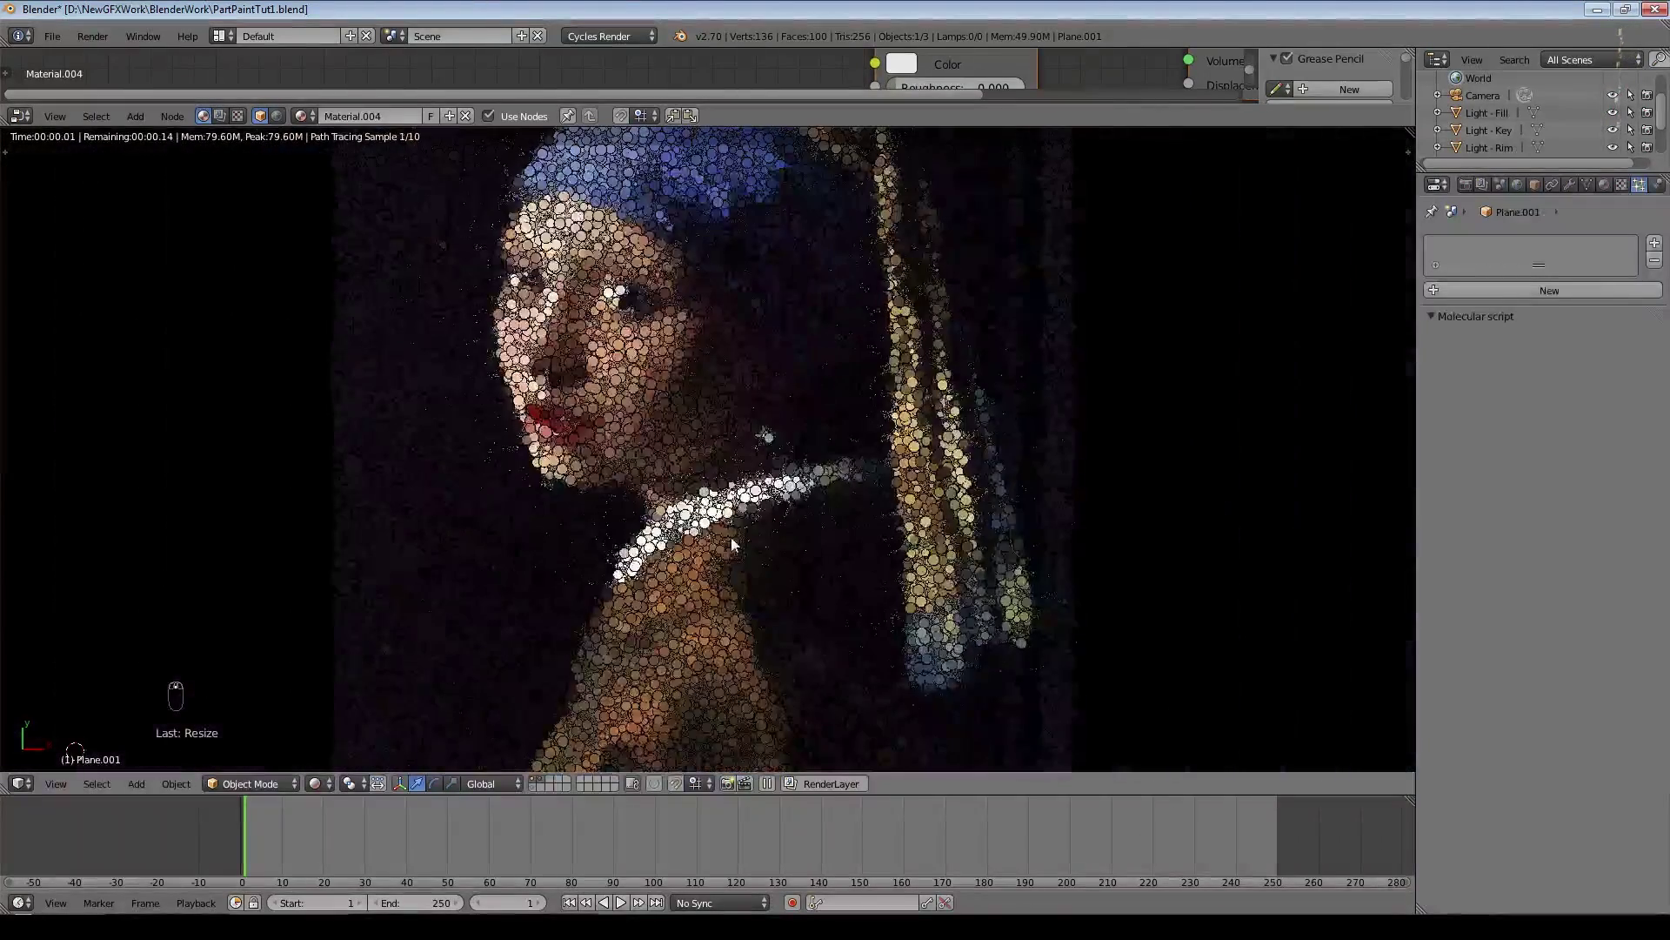
- Adjust the backing plane's diffuse colour to a light off-white and inspect the gaps between the discs around the face
{"action": "left_click", "coordinate": [1605, 185]}
{"action": "left_click", "coordinate": [1601, 385]}
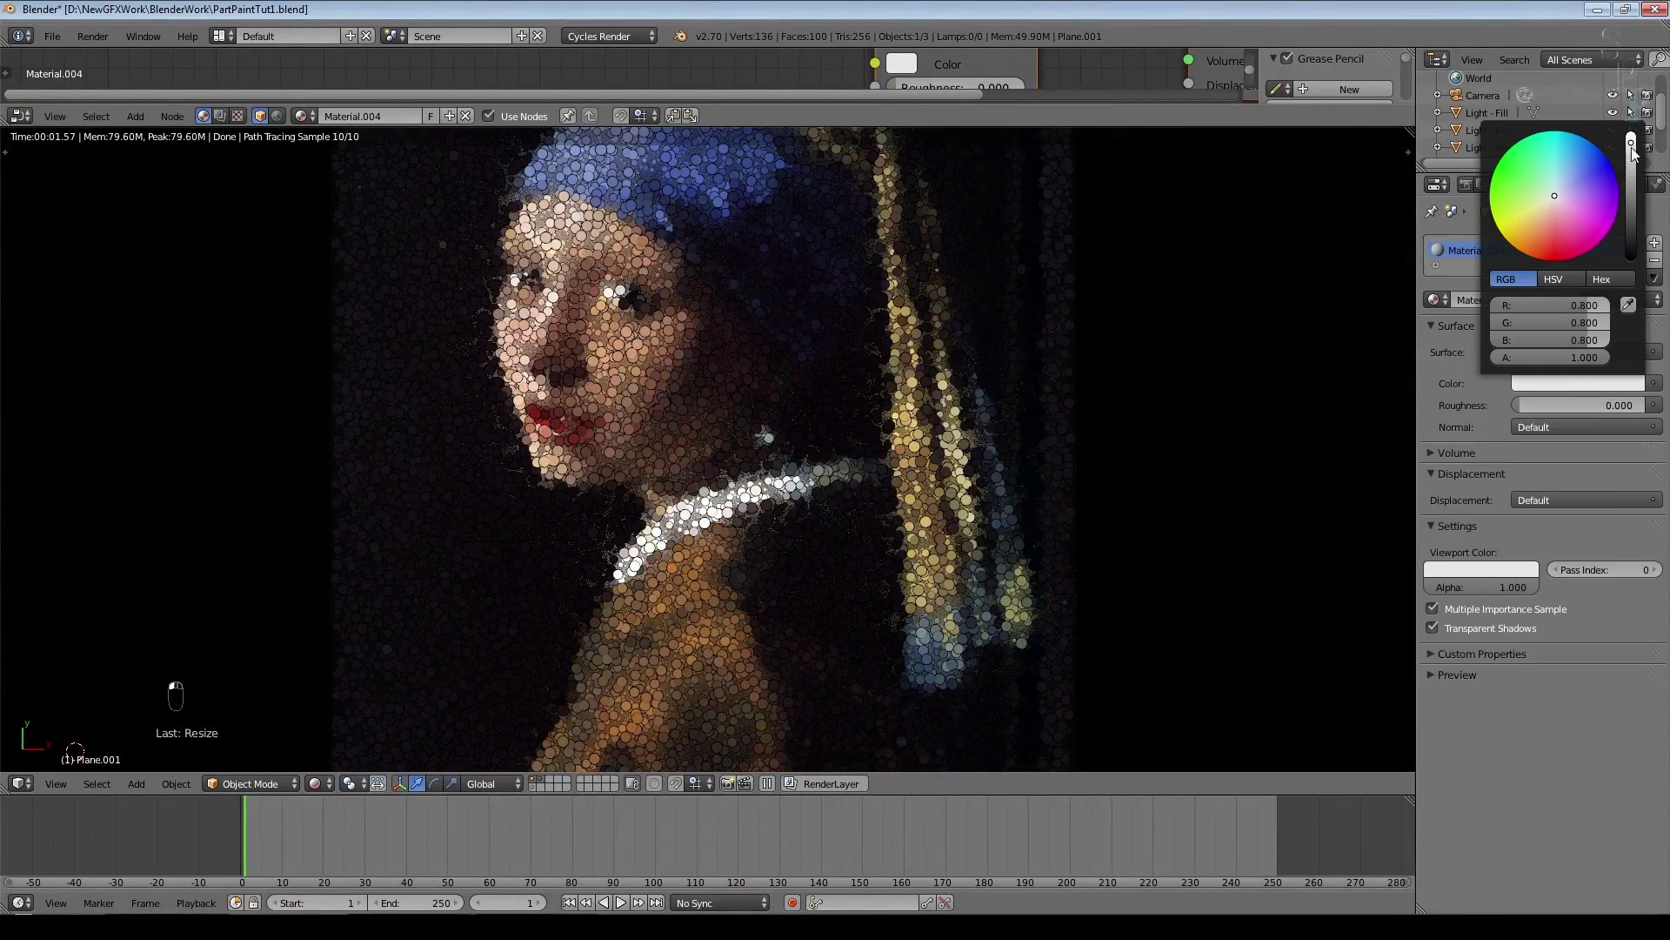
{"action": "mouse_move", "coordinate": [1633, 152]}
{"action": "left_mouse_down"}
{"action": "mouse_move", "coordinate": [1634, 255]}
{"action": "mouse_move", "coordinate": [1619, 124]}
{"action": "left_mouse_up"}
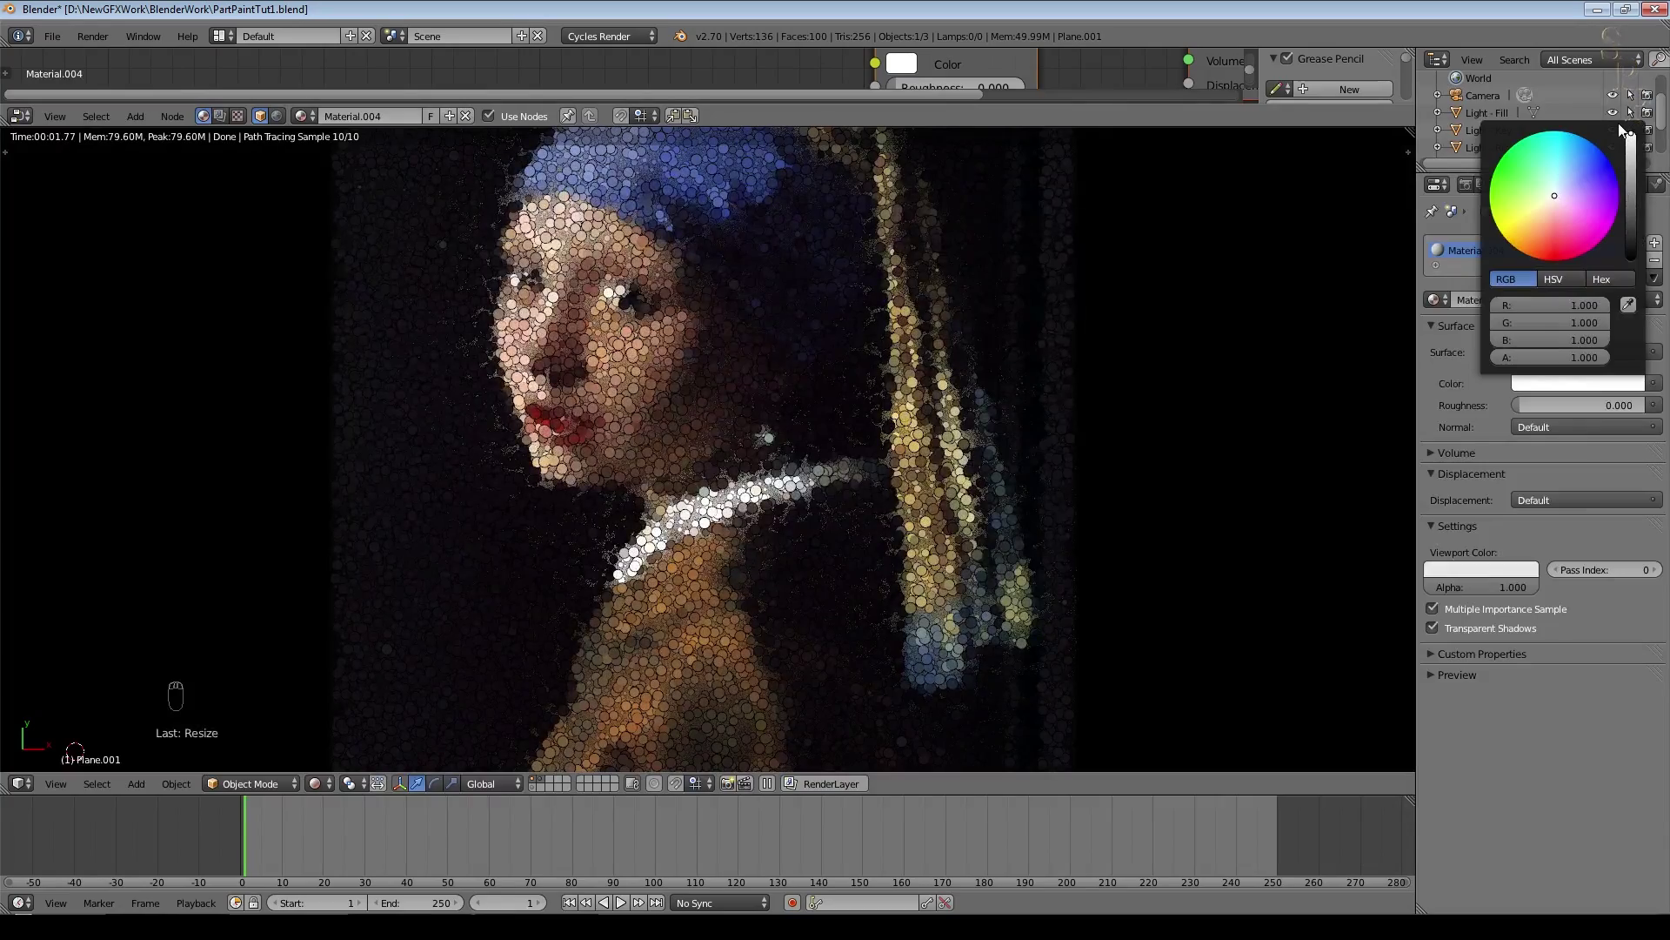
{"action": "mouse_move", "coordinate": [1544, 205]}
{"action": "left_mouse_down"}
{"action": "mouse_move", "coordinate": [1500, 242]}
{"action": "mouse_move", "coordinate": [1425, 172]}
{"action": "left_mouse_up"}
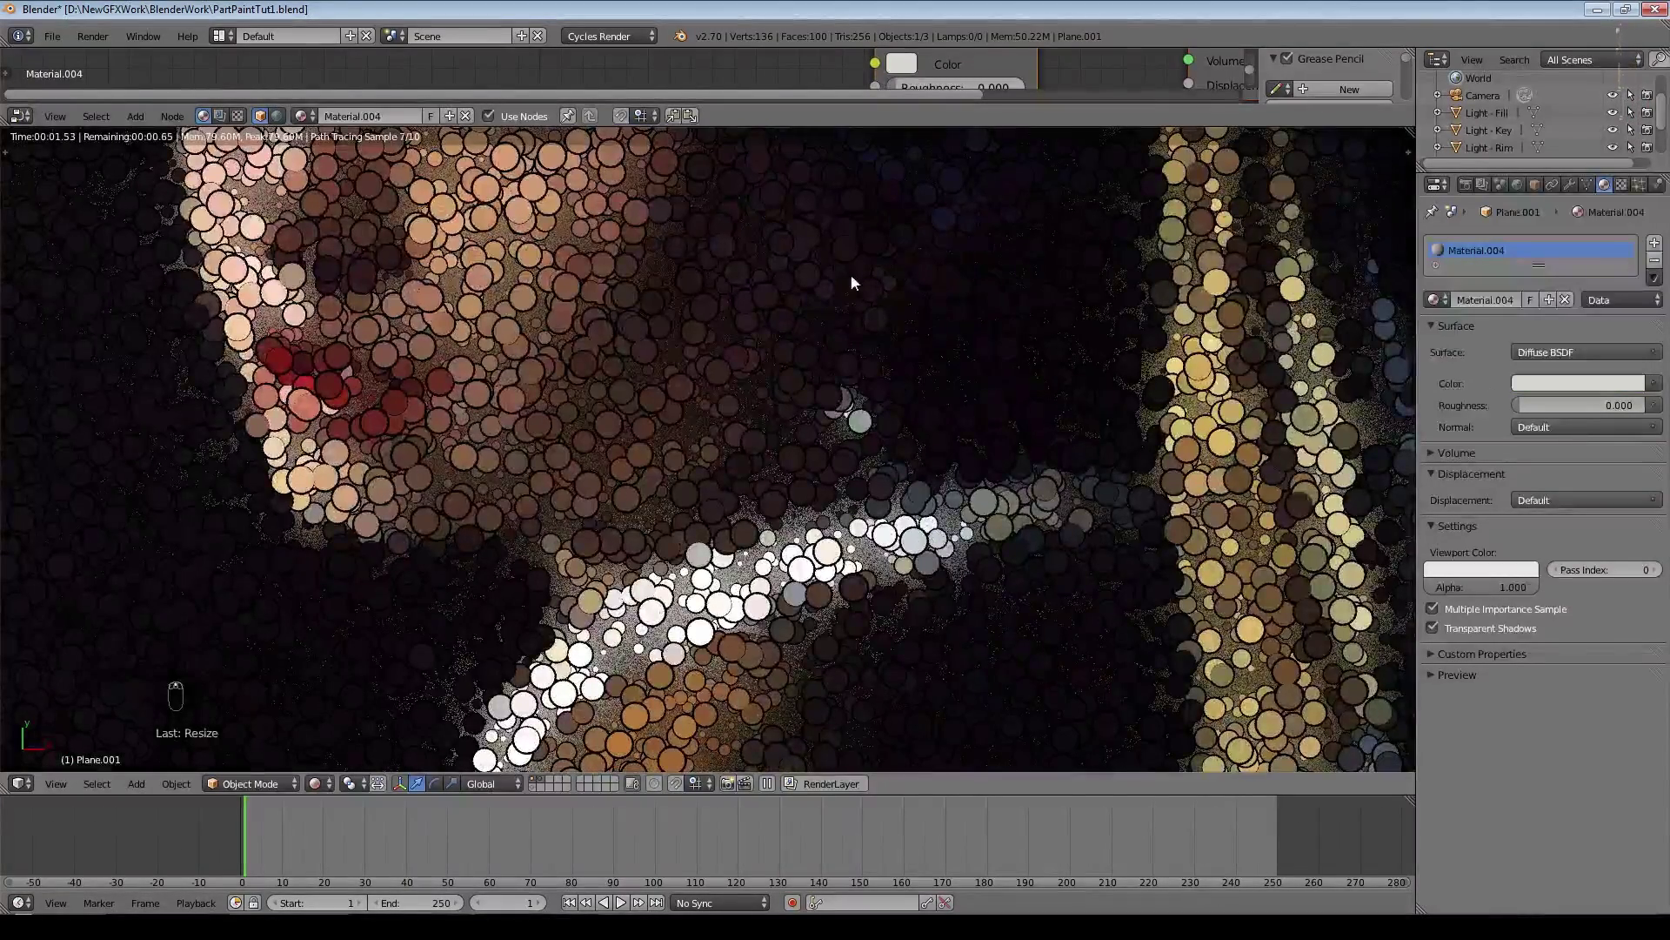
{"action": "middle_click_drag", "start_coordinate": [865, 394], "coordinate": [935, 730], "text": "shift"}
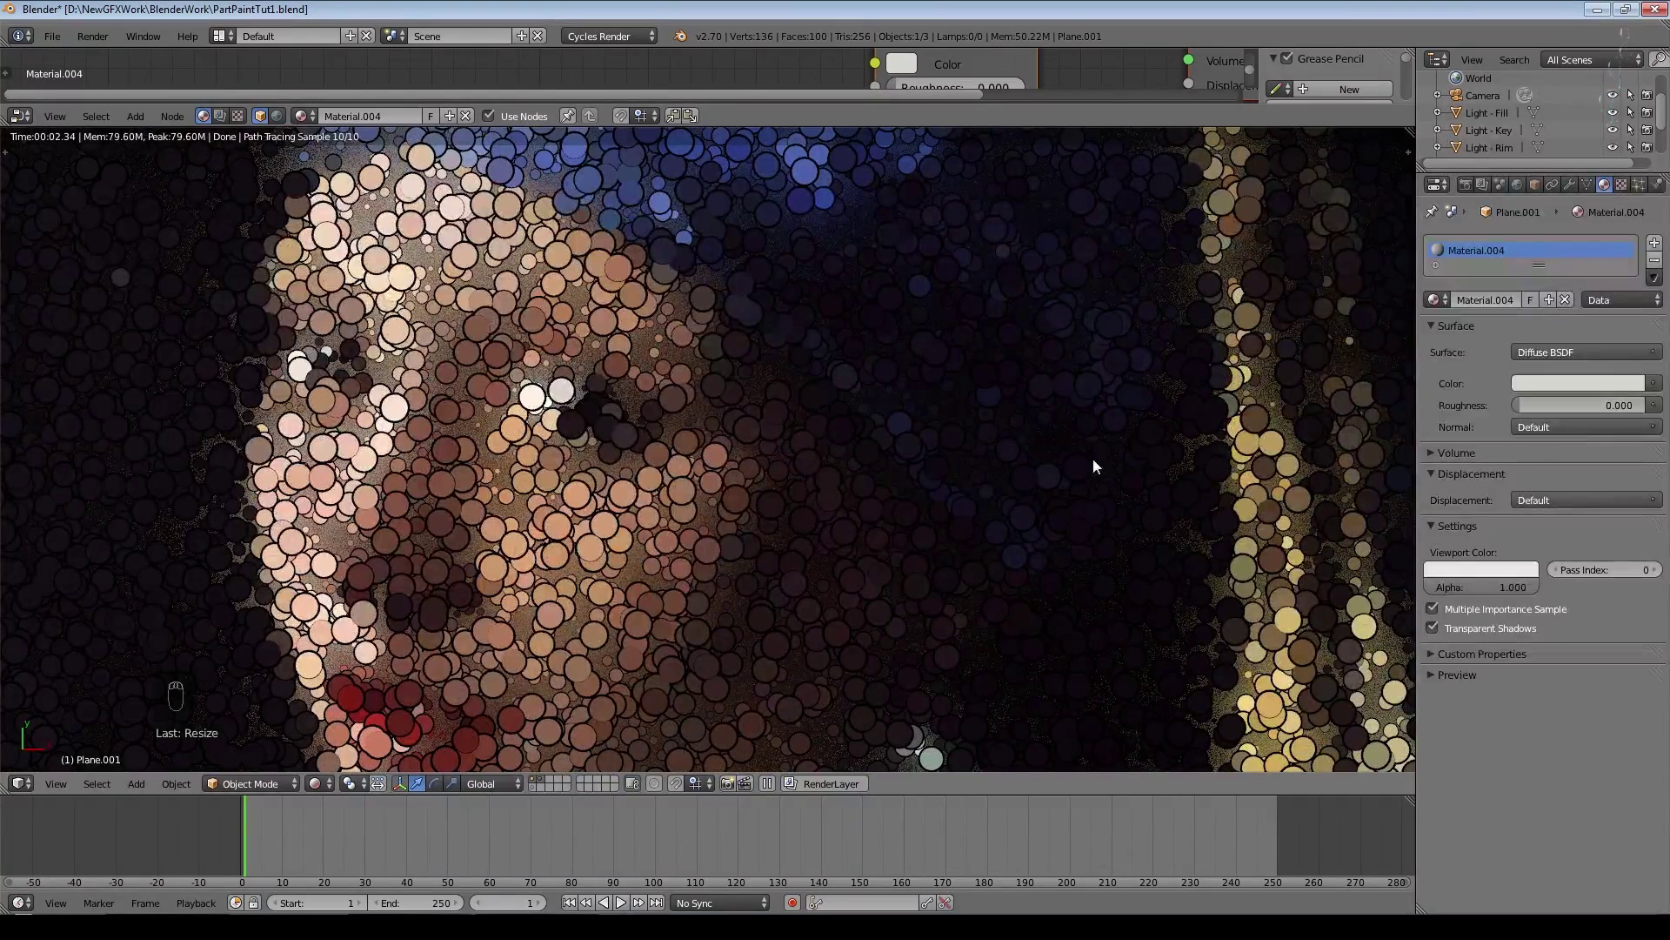